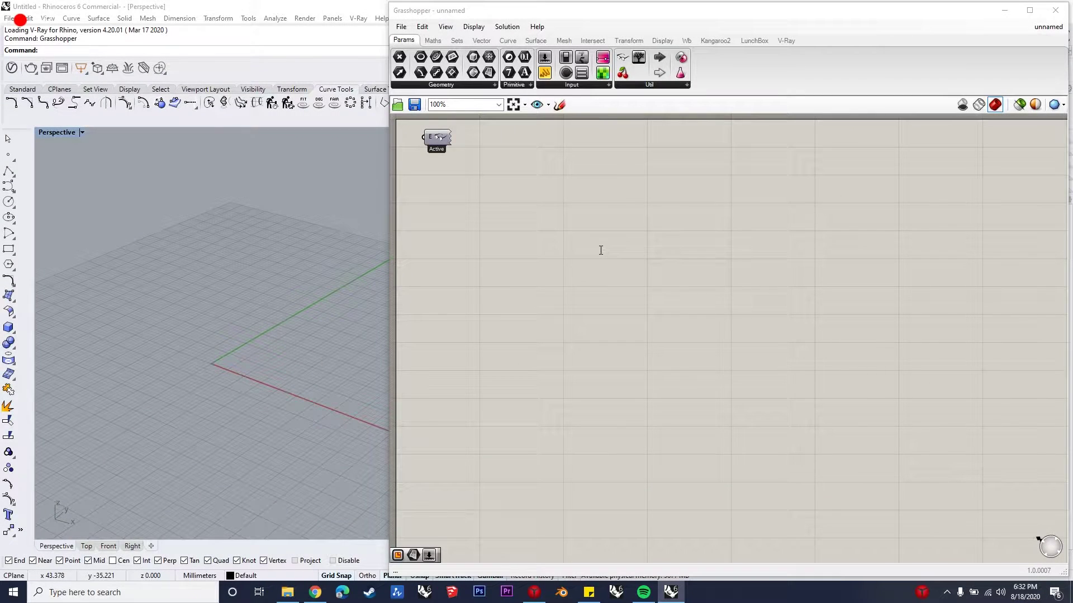
Add an Ellipse component to the empty canvas and place it near the middle
double_click(598, 250)
text(ellipse)
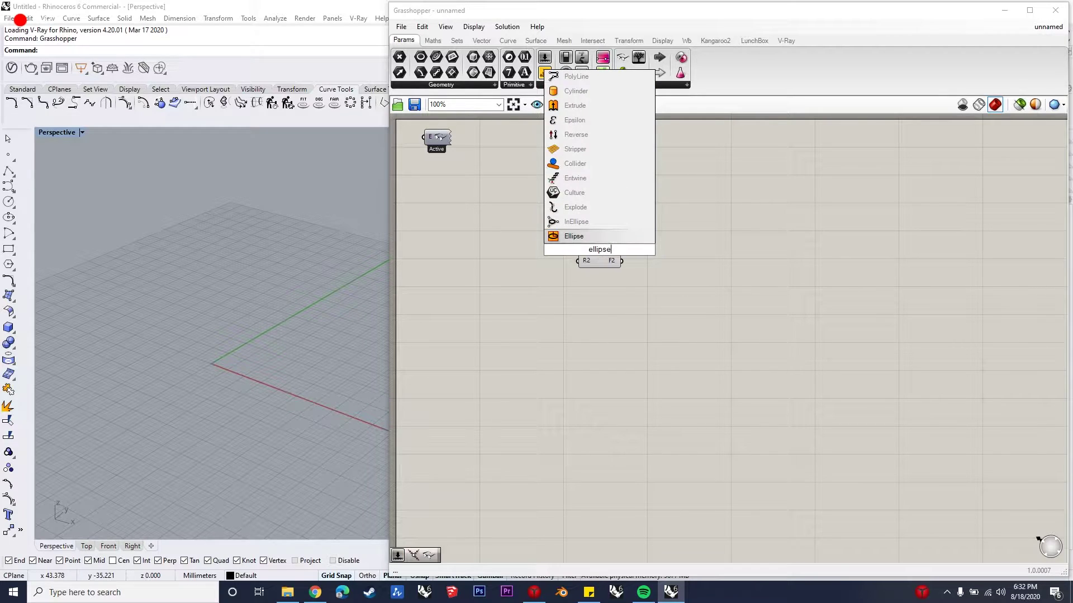
key(Return)
double_click(537, 269)
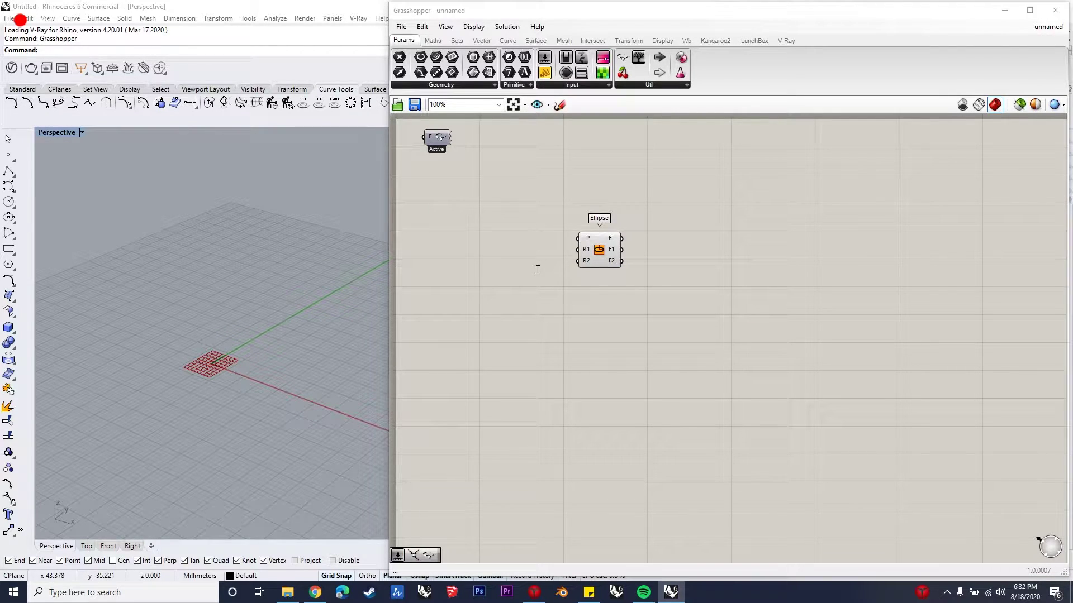
drag(599, 239, 625, 245)
click(443, 268)
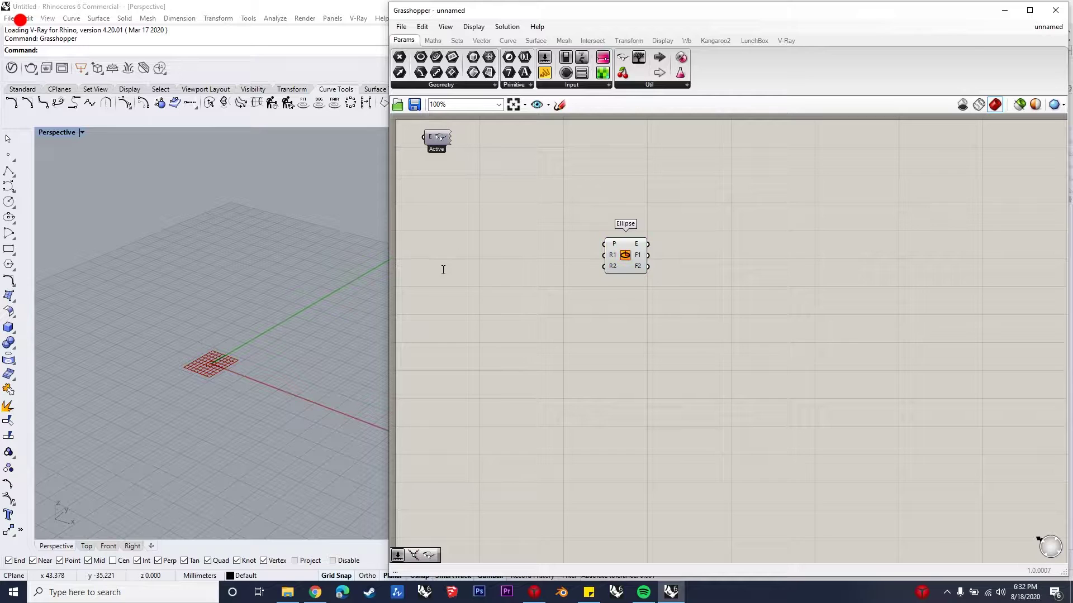
Add two number sliders to the canvas, set to 95 and 84
double_click(443, 268)
text(slider)
key(Return)
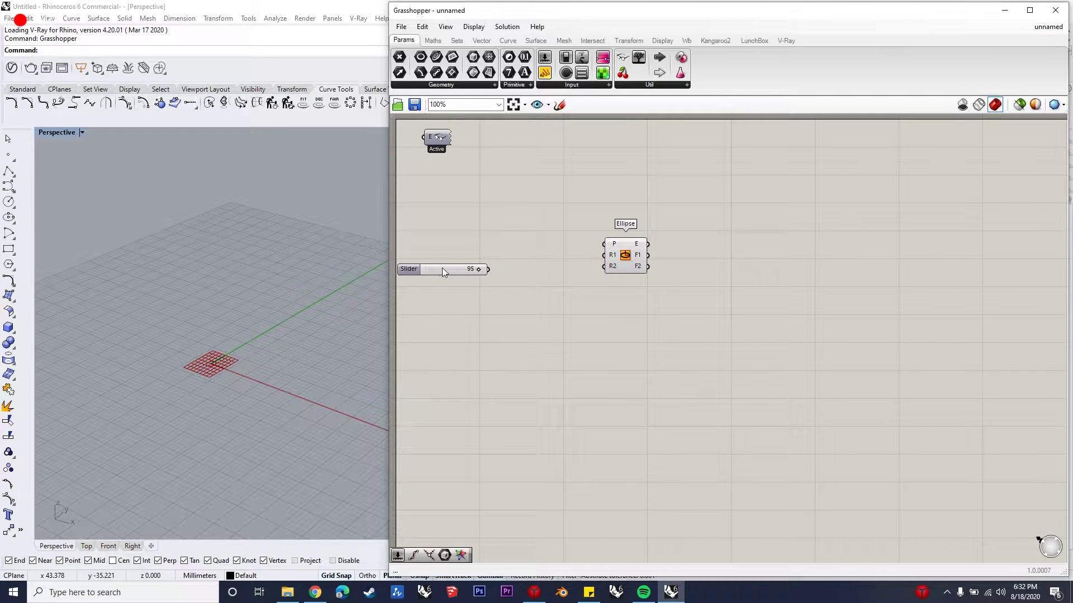
double_click(434, 363)
text(84)
key(Return)
drag(443, 361, 528, 280)
Wire the 95 slider to the Ellipse's R1 input and the 84 slider to its R2 input
drag(448, 270, 604, 254)
drag(580, 278, 604, 266)
scroll(196, 322, down, 3)
scroll(196, 322, down, 4)
scroll(195, 323, up, 4)
right_drag(219, 357, 222, 378)
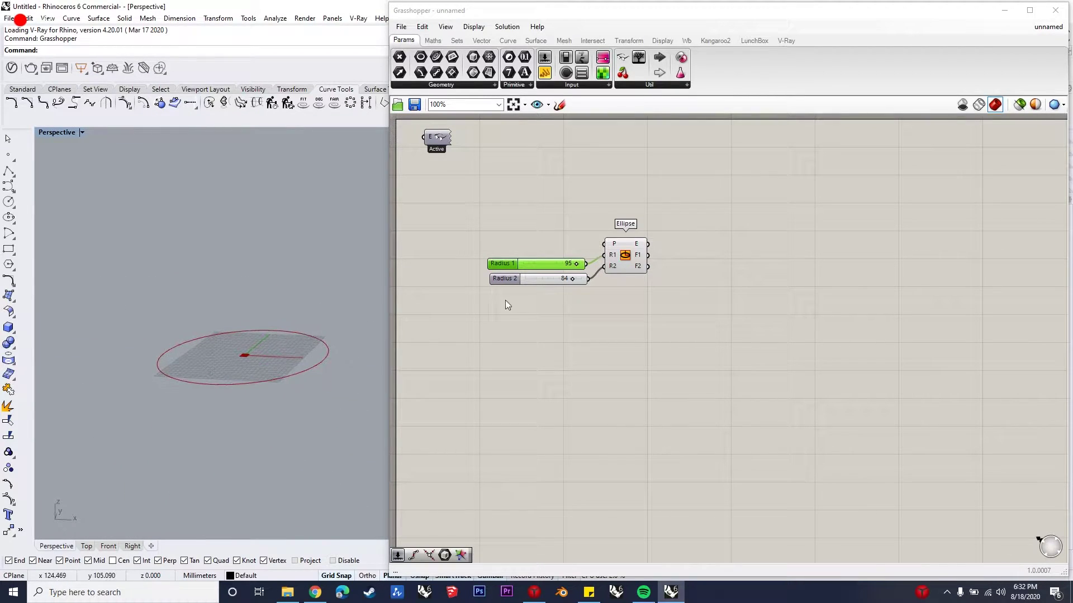
Add a second Ellipse component below the first one and align the two
double_click(614, 366)
text(ellipse)
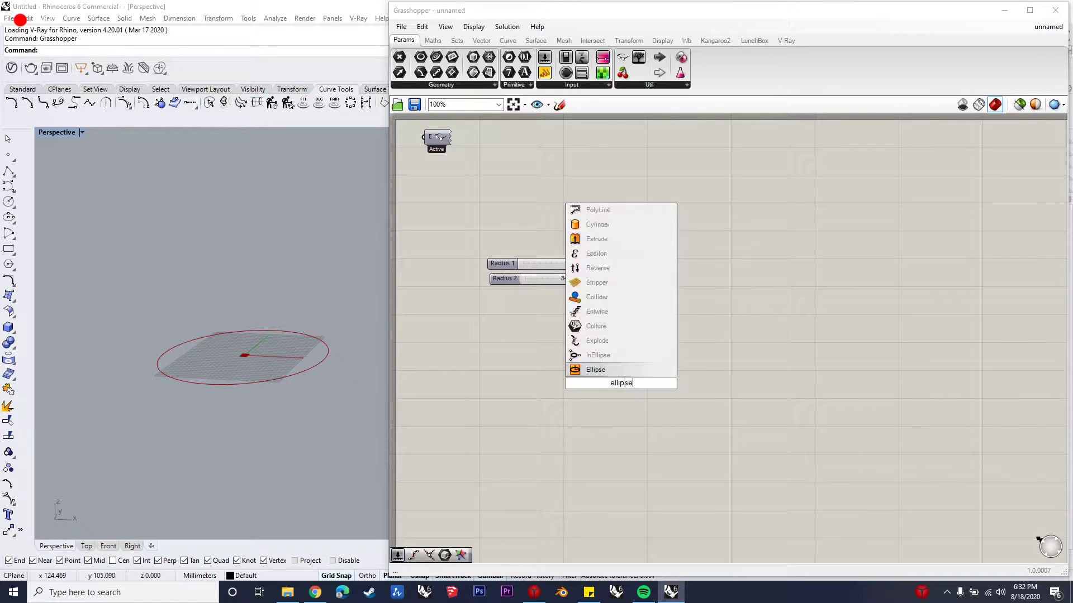
key(Return)
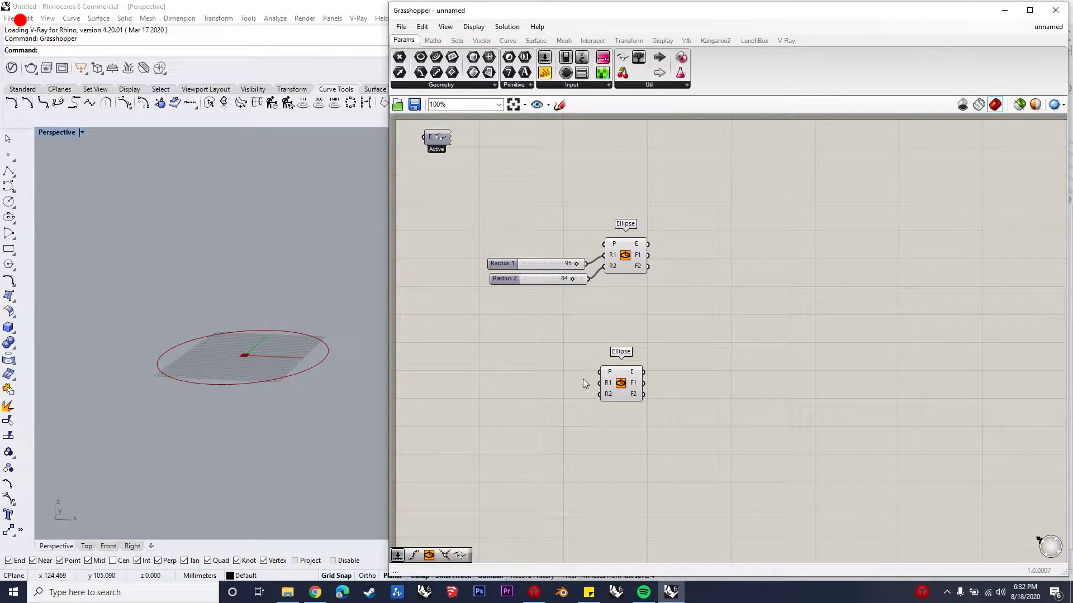
drag(623, 393, 628, 396)
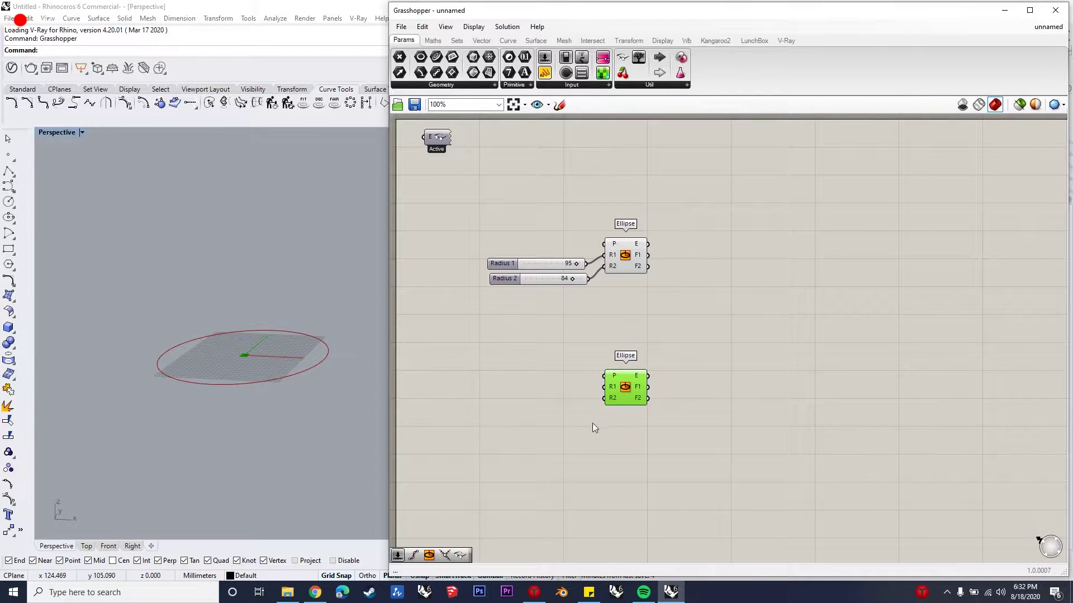
Add number sliders of 158 and 116 and wire them to R1 and R2 of the second Ellipse
click(508, 408)
double_click(505, 396)
text(158)
key(Return)
drag(531, 397, 561, 386)
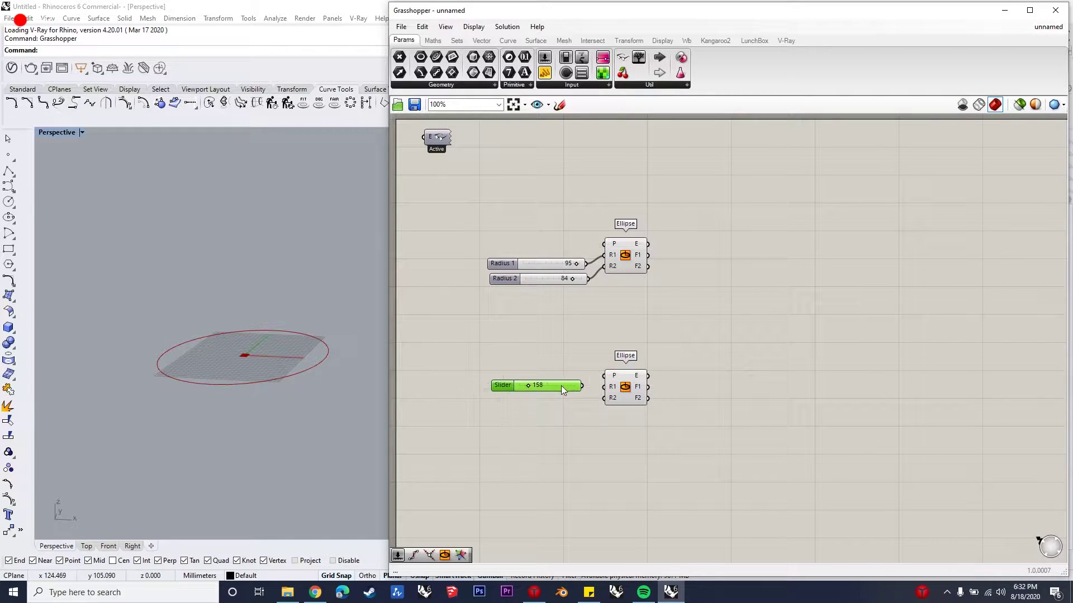
click(553, 414)
double_click(554, 415)
text(116)
key(Return)
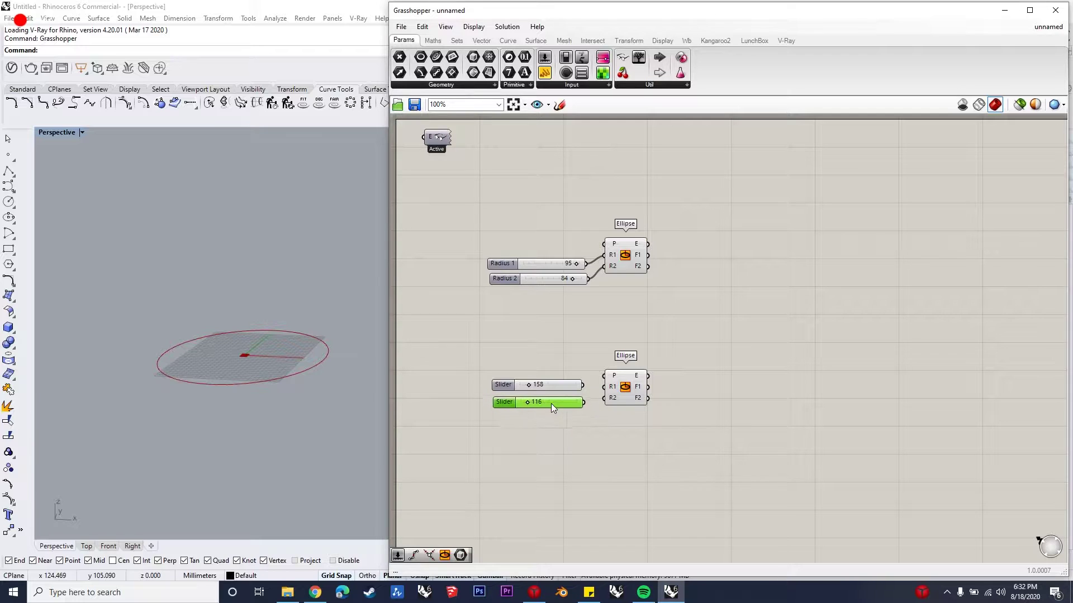
mouse_move(583, 385)
mouse_down()
mouse_move(604, 386)
mouse_move(604, 398)
mouse_move(574, 403)
mouse_move(574, 385)
mouse_up()
click(575, 397)
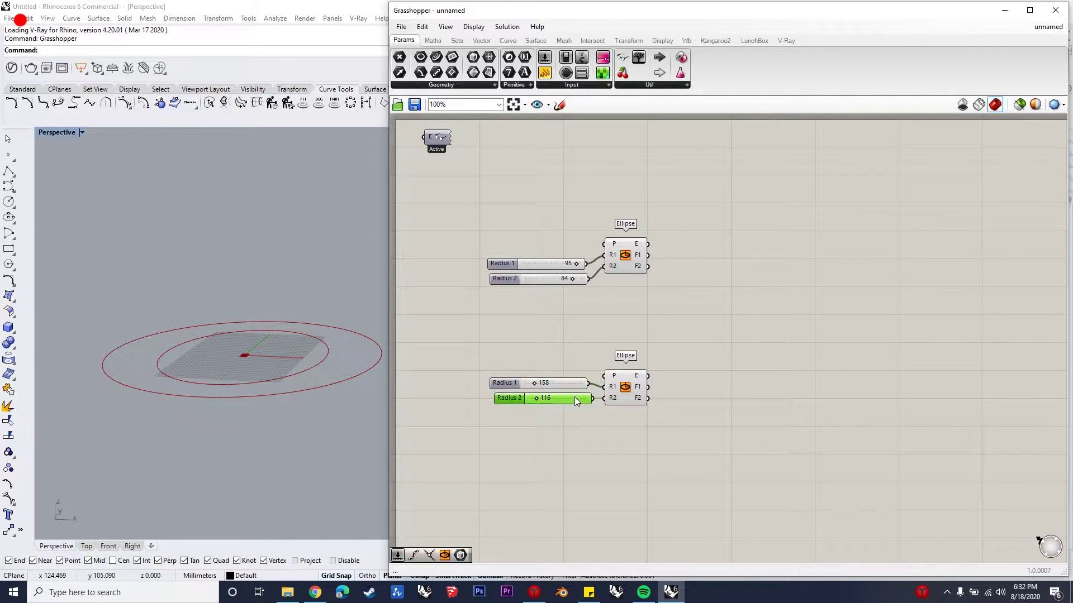
Align the first Ellipse's radius sliders with its inputs and shift the second Ellipse group away to free space
drag(553, 247, 529, 248)
click(736, 313)
drag(652, 442, 503, 352)
drag(633, 401, 561, 403)
Add a Move component and feed the second Ellipse's curve output into its geometry input
click(631, 369)
double_click(631, 368)
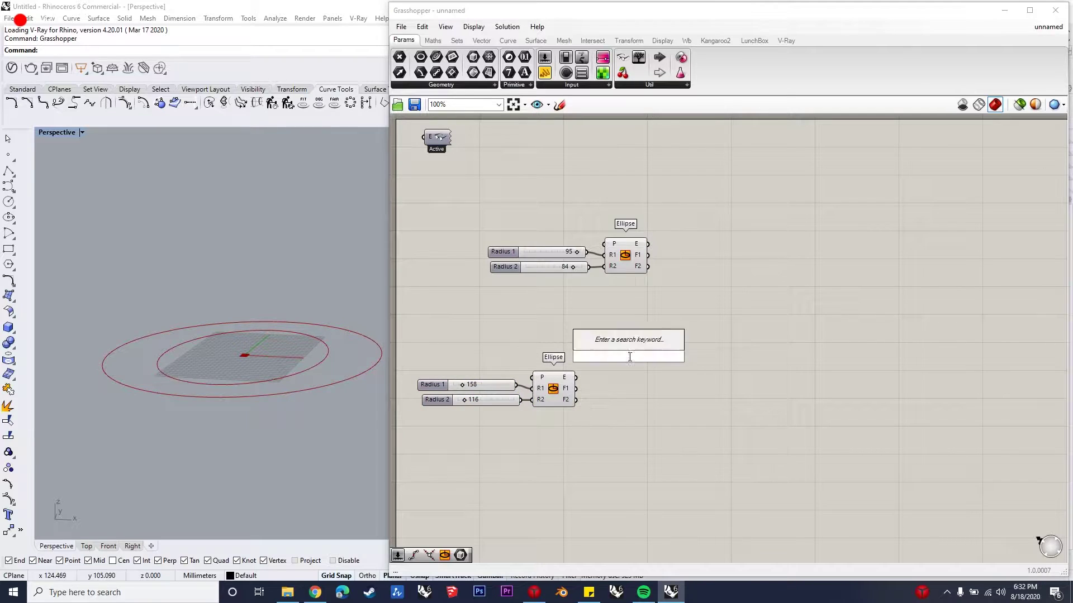
text(move)
key(Return)
click(626, 362)
mouse_move(625, 362)
mouse_down()
mouse_move(612, 357)
mouse_move(625, 340)
mouse_up()
Add a Unit Z vector component next to the Move component
click(542, 342)
double_click(541, 342)
text(z)
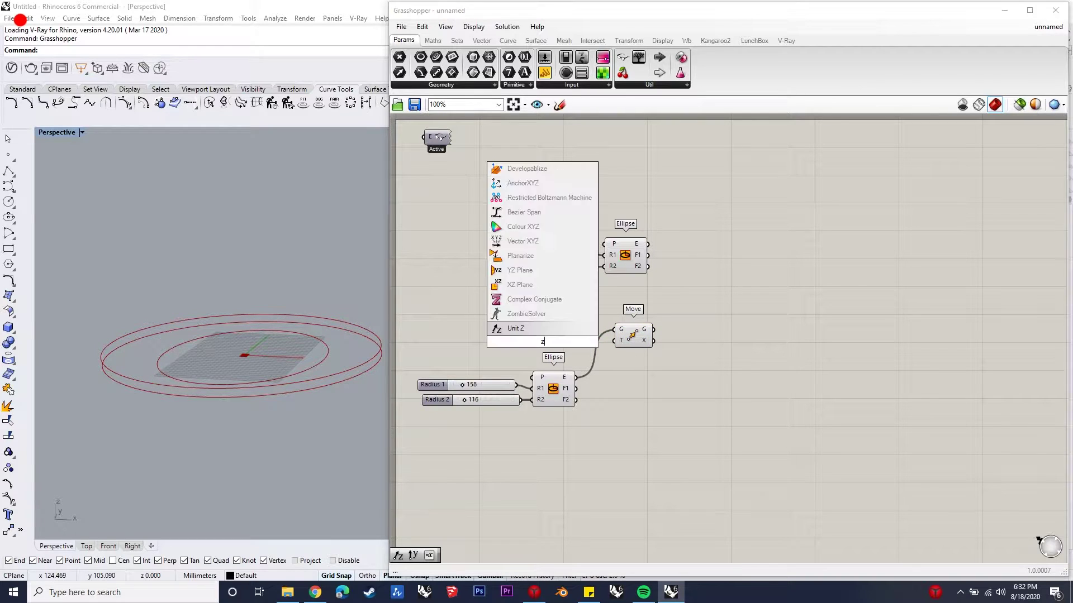
key(BackSpace)
key(Return)
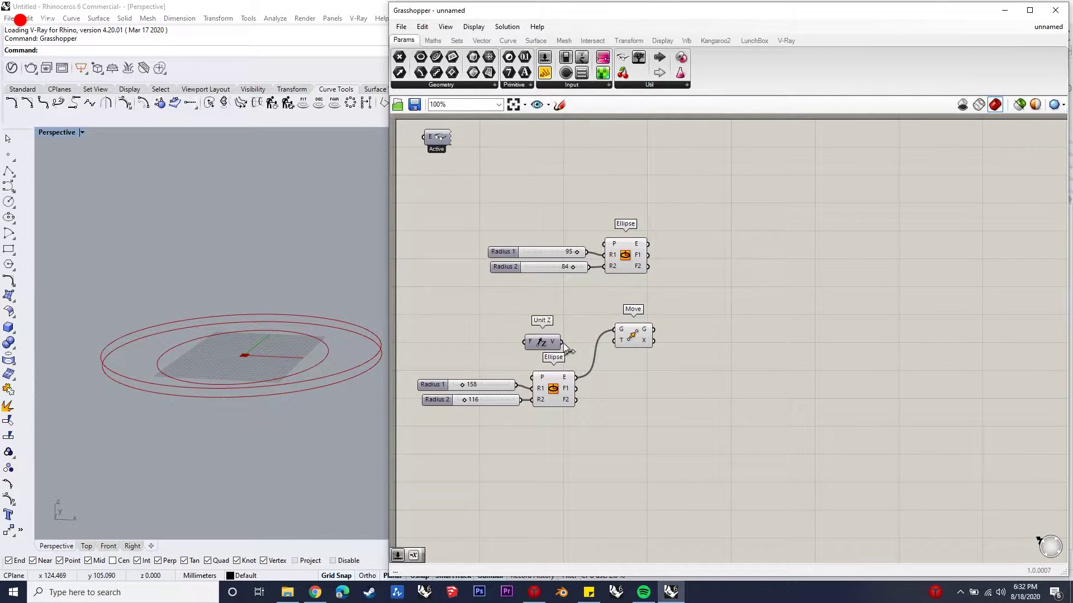
Add a number slider of 40 as the Unit Z factor and wire Unit Z to the Move's T input
click(458, 336)
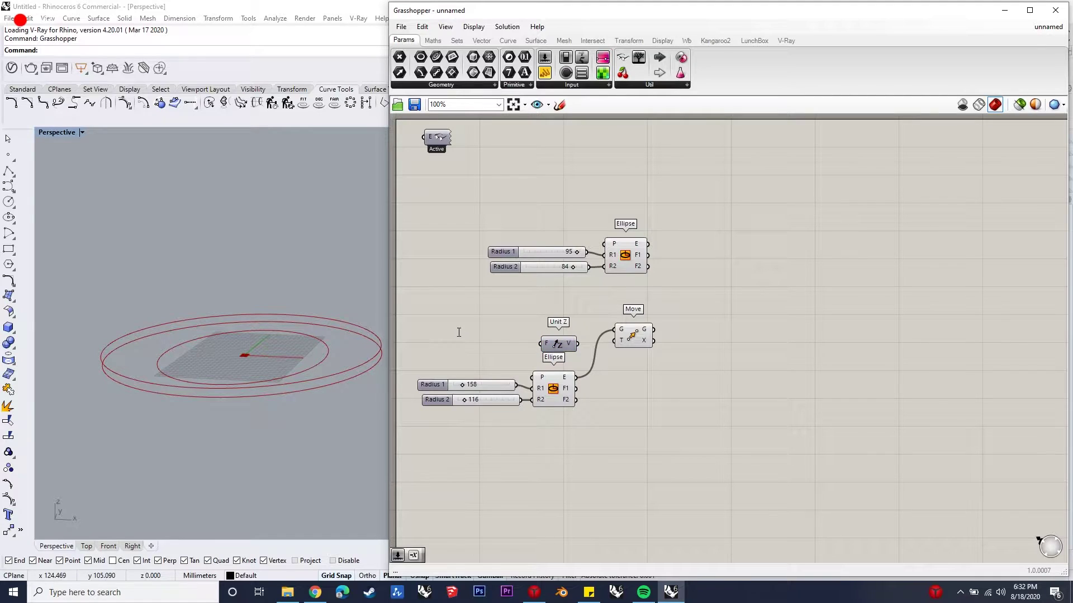
double_click(459, 332)
text(40)
key(Return)
mouse_move(504, 333)
mouse_down()
mouse_move(540, 344)
mouse_move(505, 345)
mouse_up()
drag(575, 344, 611, 345)
Tidy the layout by spacing out the Move, Unit Z and second Ellipse components and aligning all sliders in one column
drag(732, 439, 540, 311)
drag(639, 339, 712, 336)
click(697, 491)
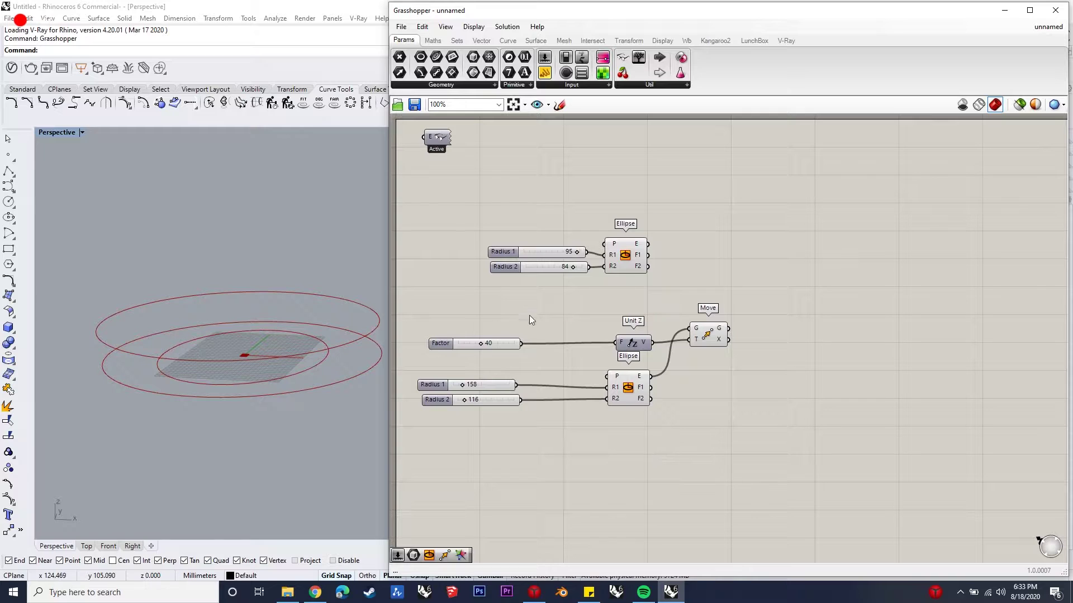
drag(565, 478, 510, 254)
click(501, 239)
click(515, 238)
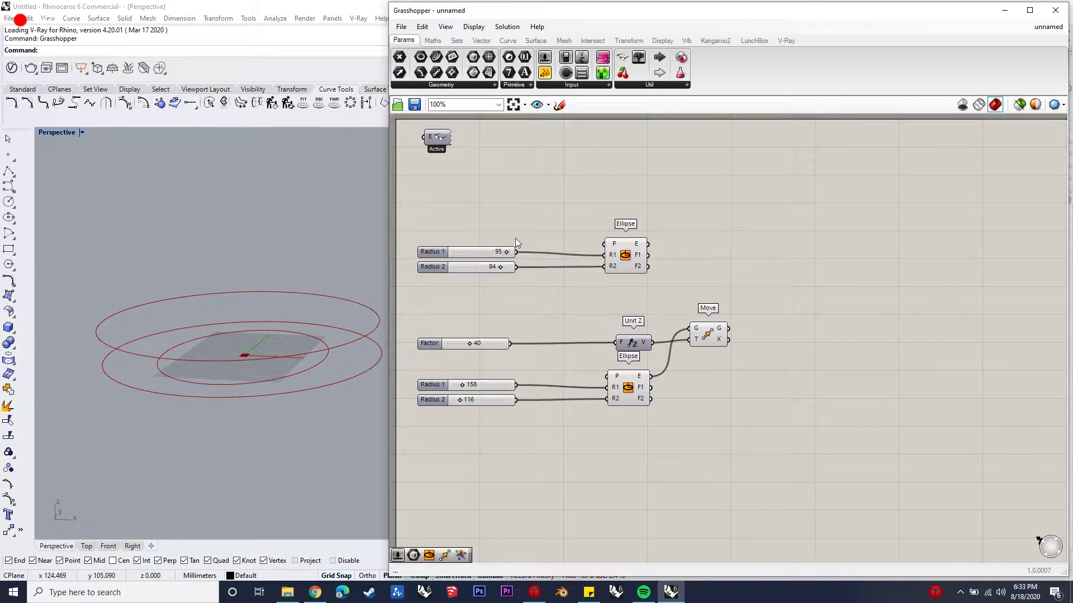
drag(516, 403, 518, 406)
drag(531, 484, 519, 252)
click(637, 196)
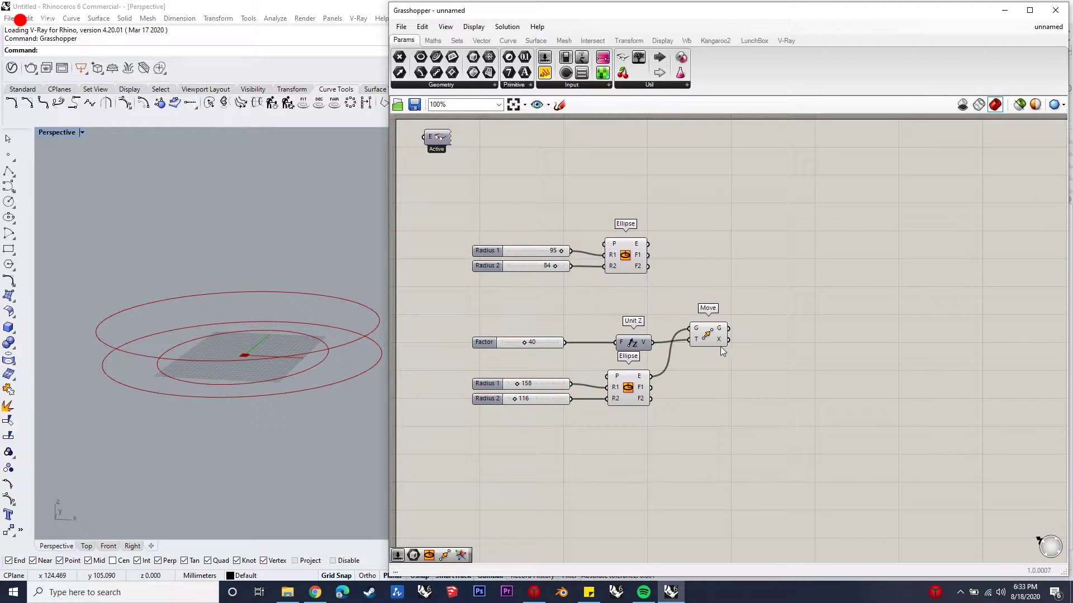
mouse_move(708, 335)
mouse_down()
mouse_move(707, 326)
mouse_move(719, 339)
mouse_move(710, 333)
mouse_up()
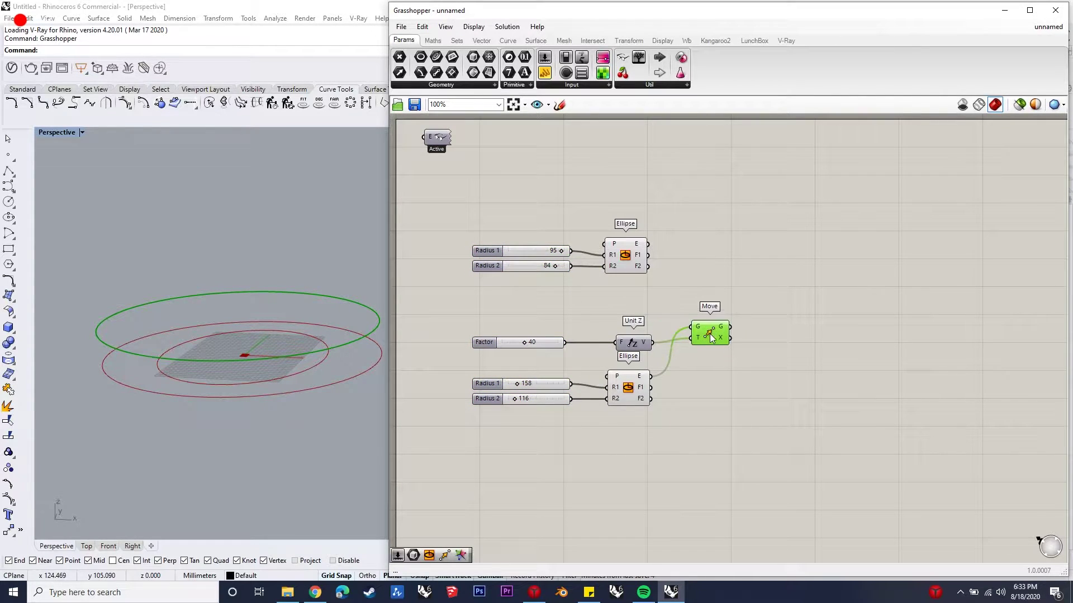
Add a Divide Curve component and connect the first Ellipse's curve output to its C input
double_click(817, 192)
text(divide cur)
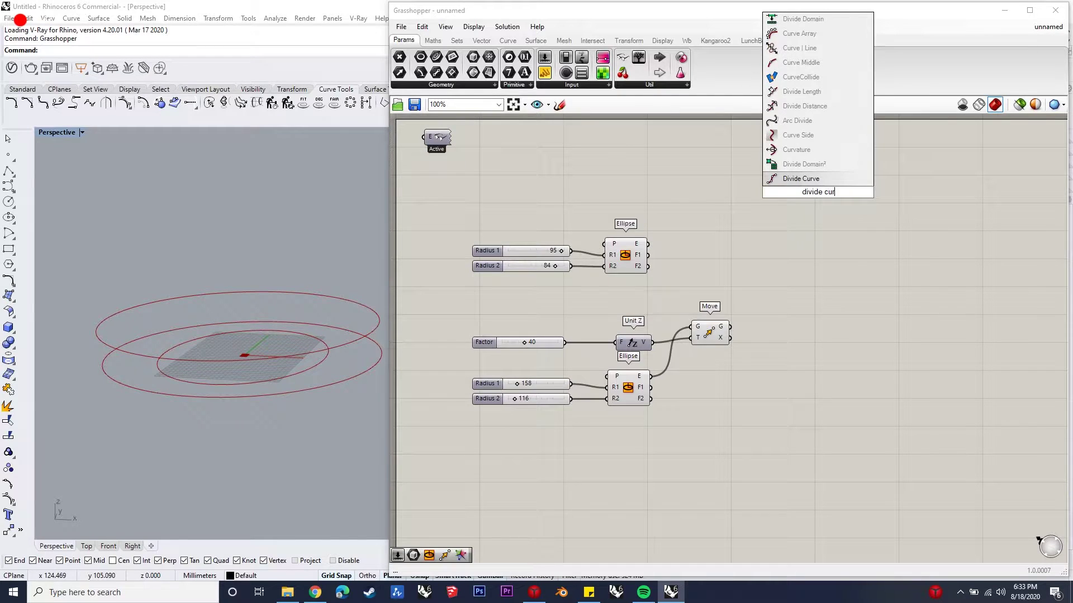
key(Return)
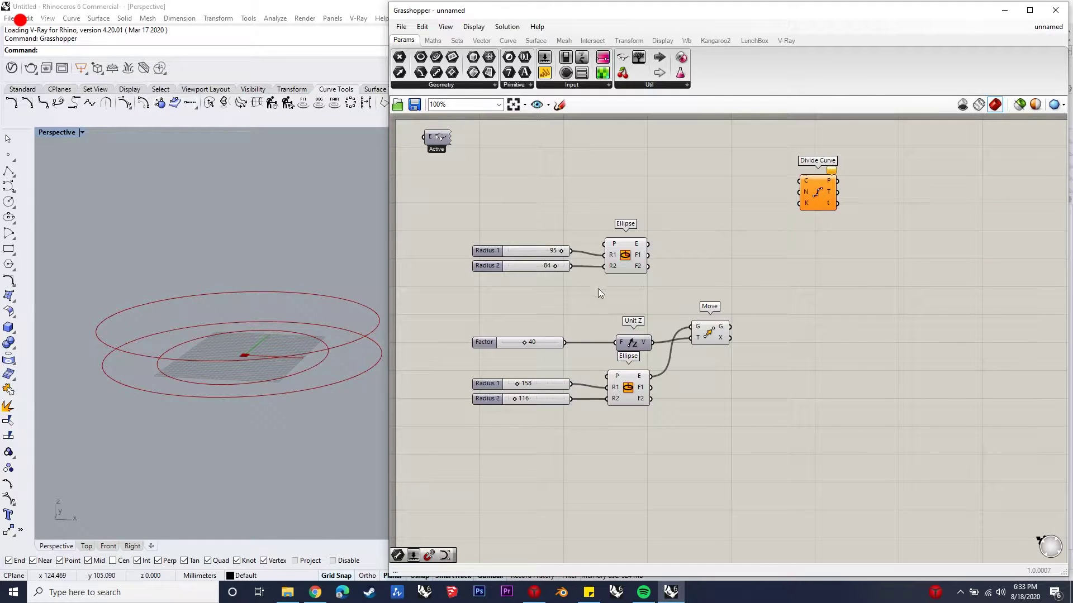
drag(816, 200, 829, 214)
drag(647, 243, 835, 256)
click(834, 338)
double_click(836, 335)
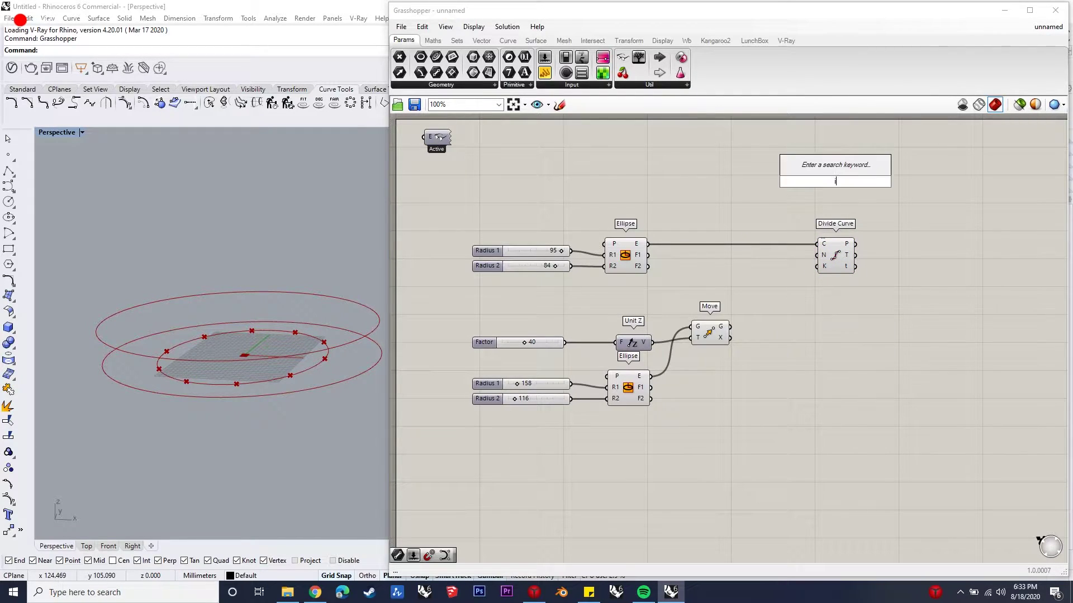
text(ivide curve)
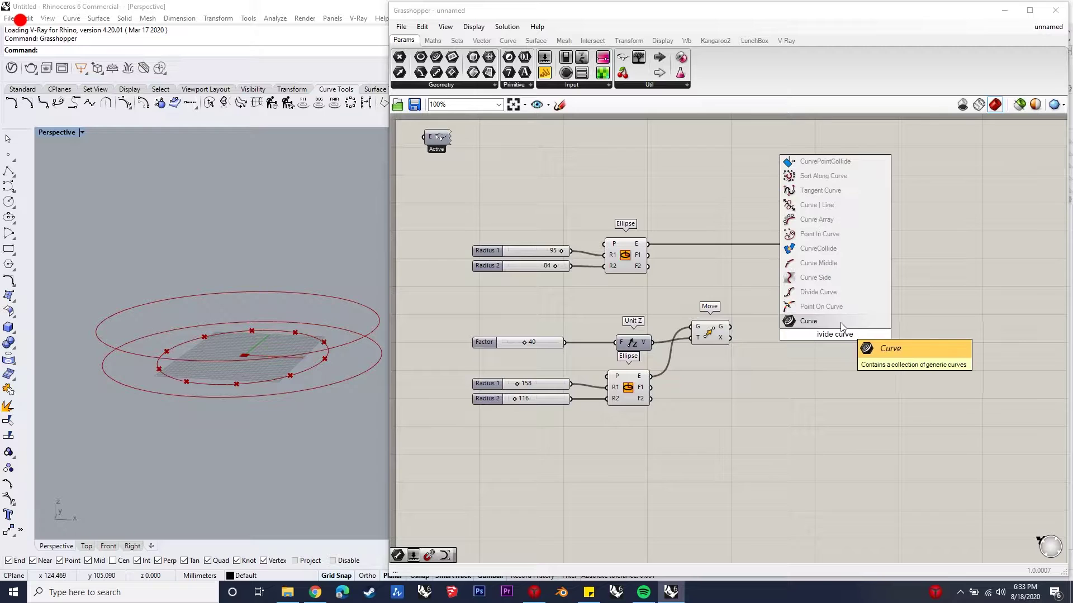
key(Escape)
Add a second Divide Curve component and connect the Move's geometry output to its C input
double_click(833, 338)
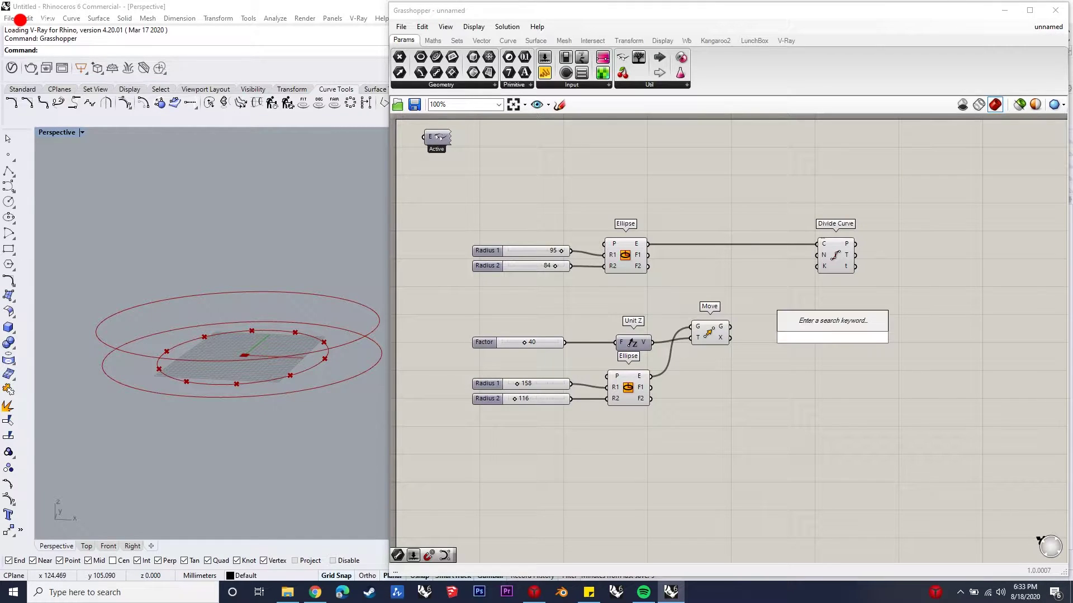
text(divide curv)
key(Return)
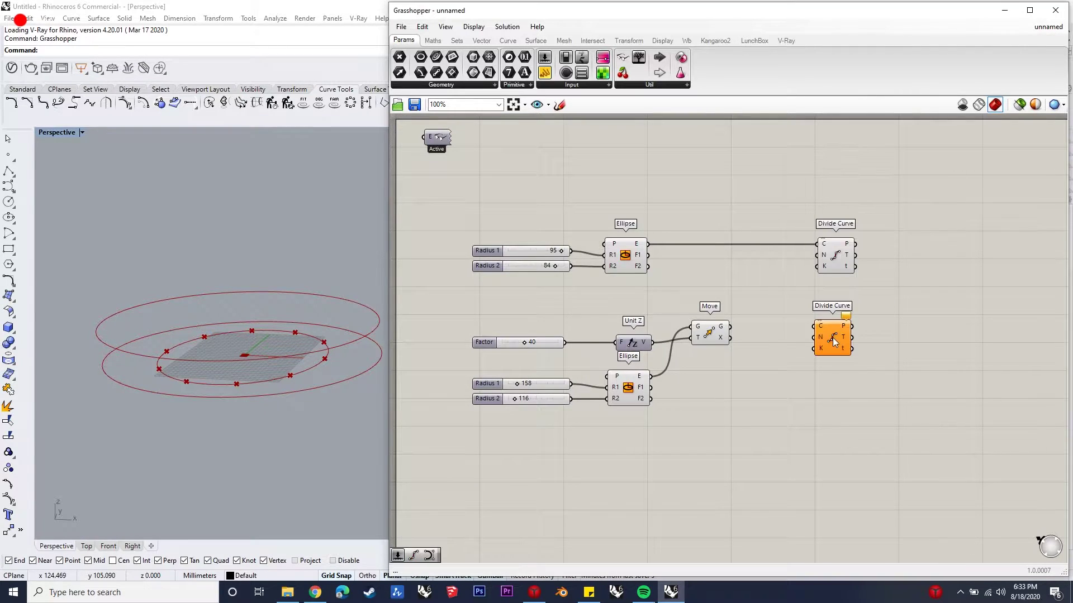
drag(732, 328, 817, 327)
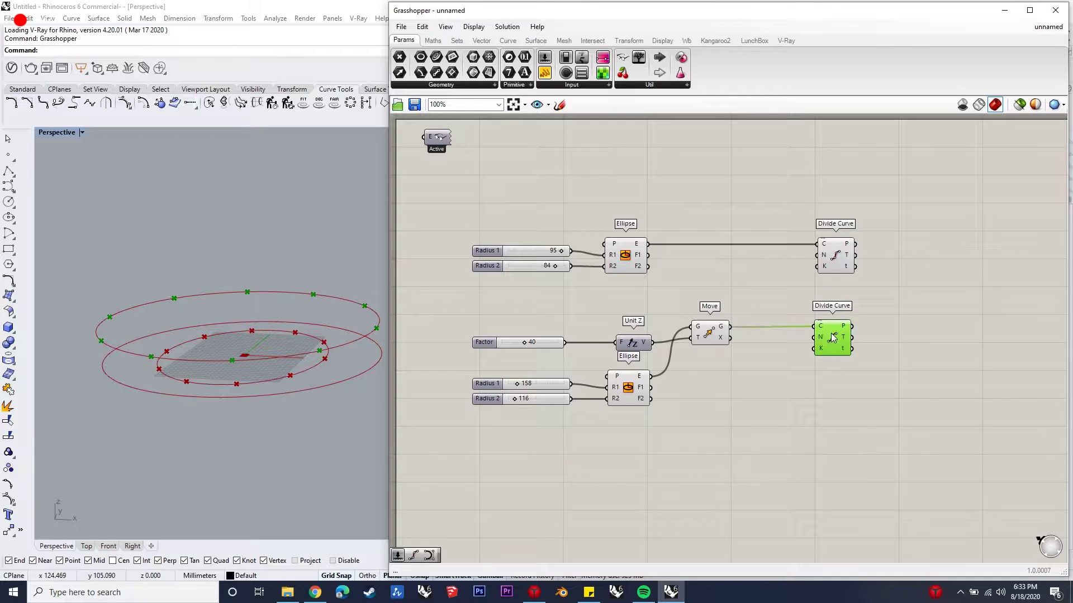
Add a number slider of 200 and wire it to the N input of both Divide Curve components
double_click(733, 296)
text(200)
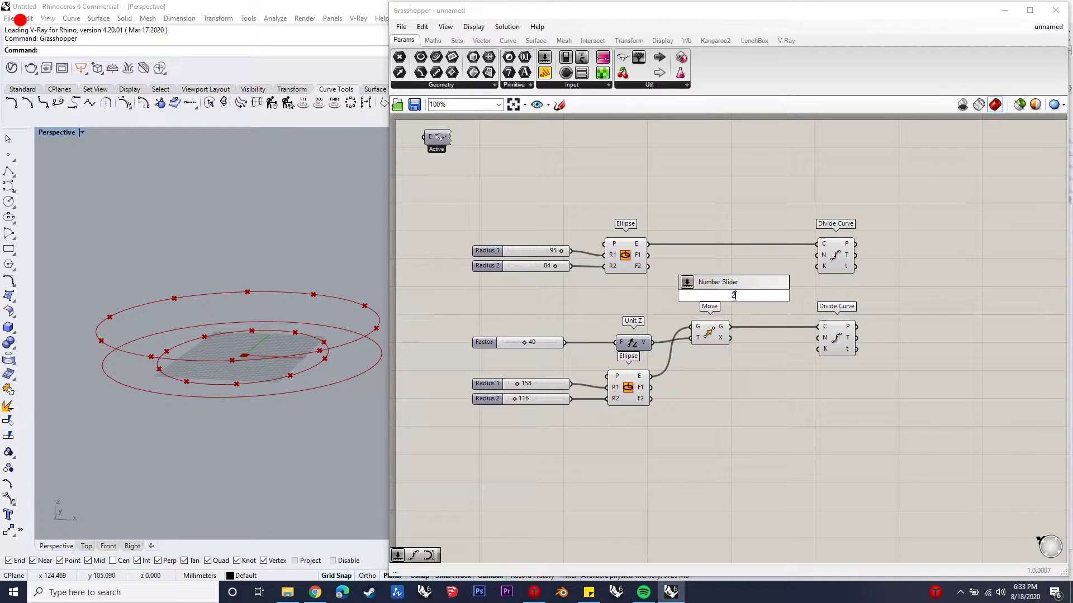
key(Return)
drag(817, 255, 816, 338)
drag(762, 299, 760, 293)
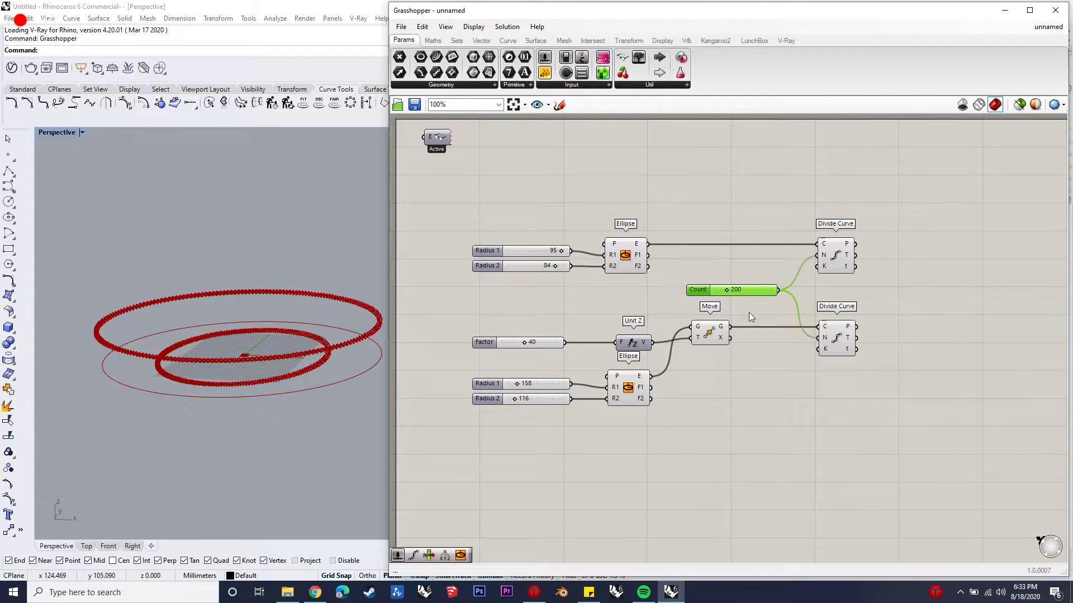
Turn off the preview of the second Ellipse component
click(712, 438)
click(615, 387)
middle_click(616, 387)
click(655, 416)
click(654, 416)
click(634, 392)
middle_click(634, 392)
click(654, 372)
click(723, 436)
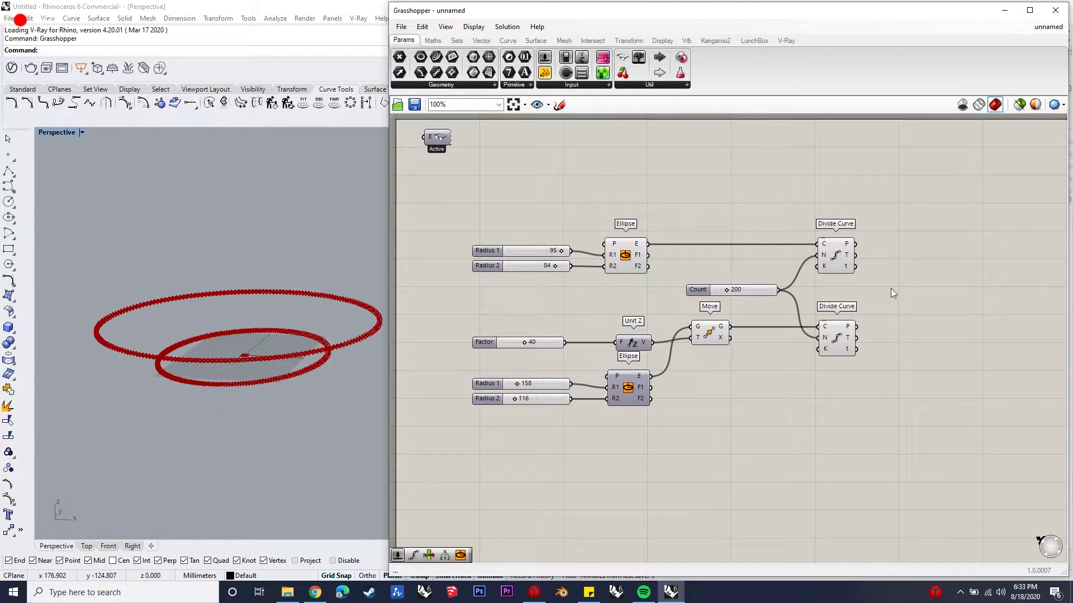
Add a point Deconstruct component and connect the first Divide Curve's points output to it
double_click(914, 300)
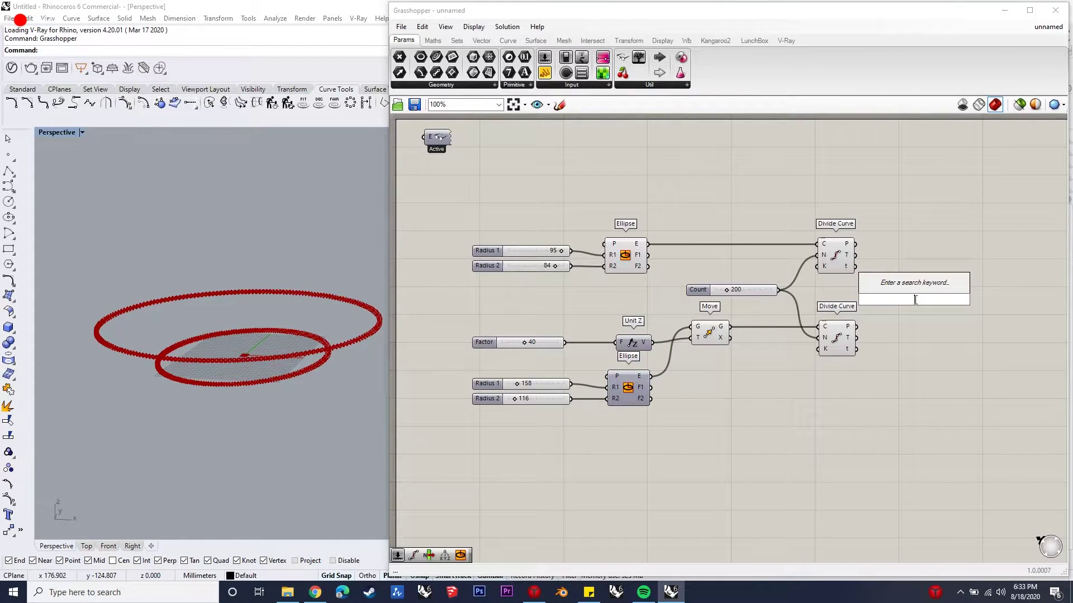
text(deconstruct)
click(923, 282)
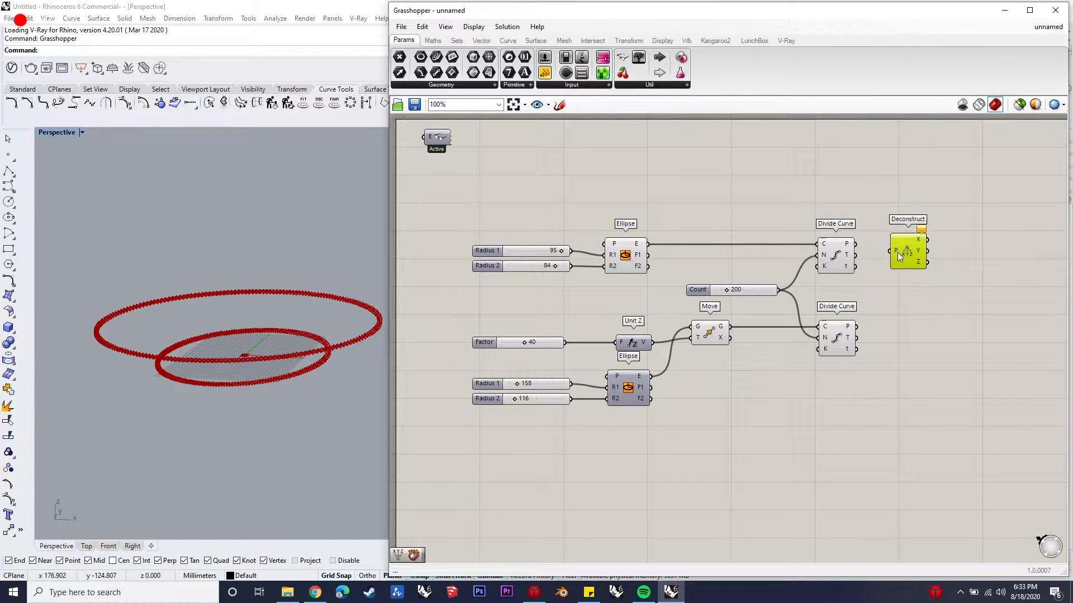
drag(854, 244, 910, 248)
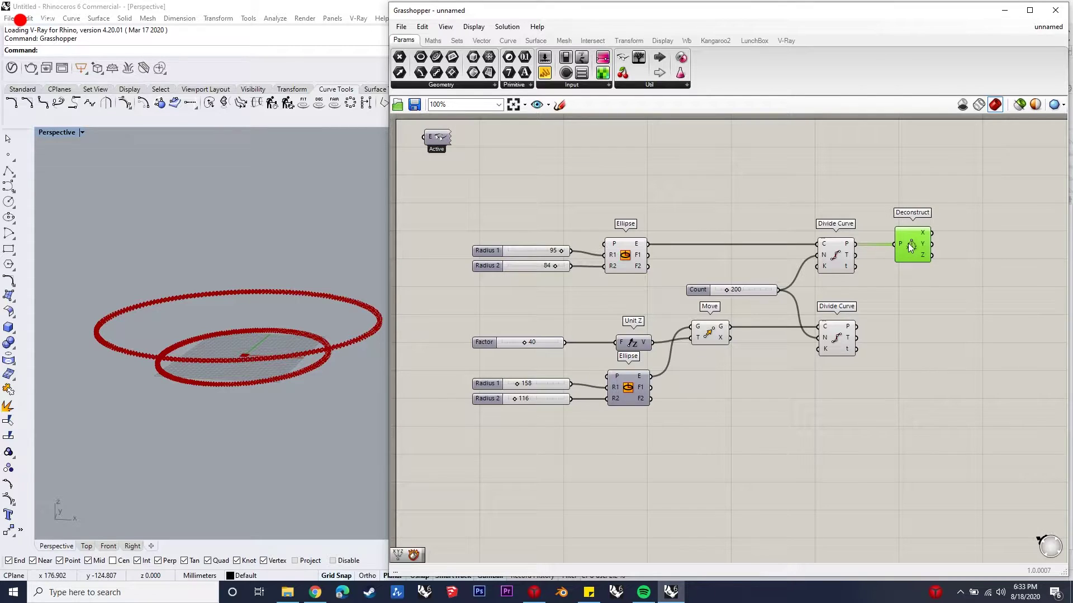
Add a Graph Mapper component and place it beyond the Deconstruct component
scroll(910, 260, down, 2)
click(835, 266)
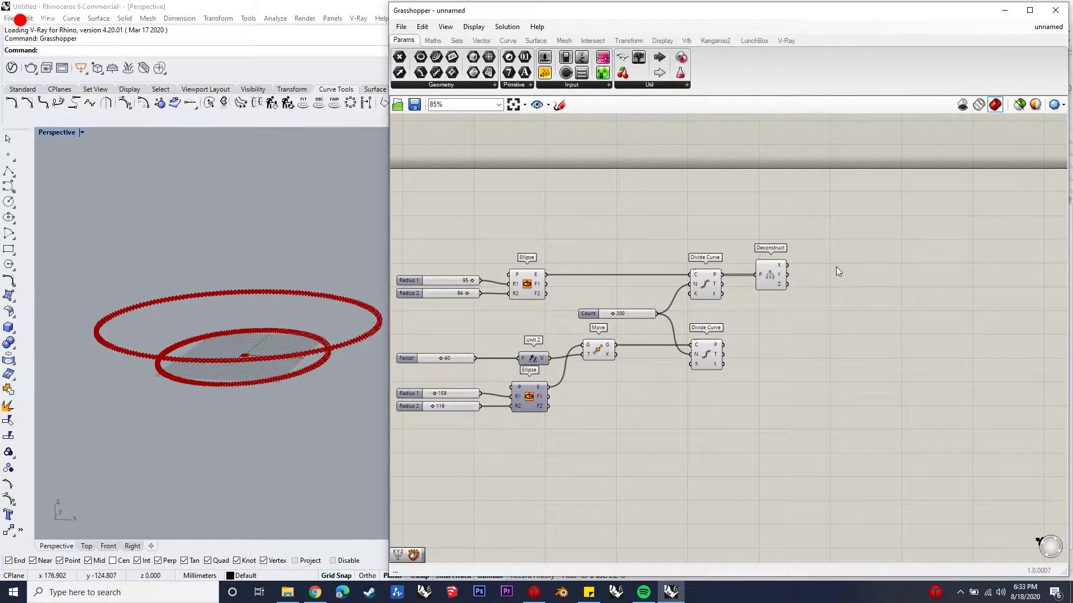
double_click(836, 266)
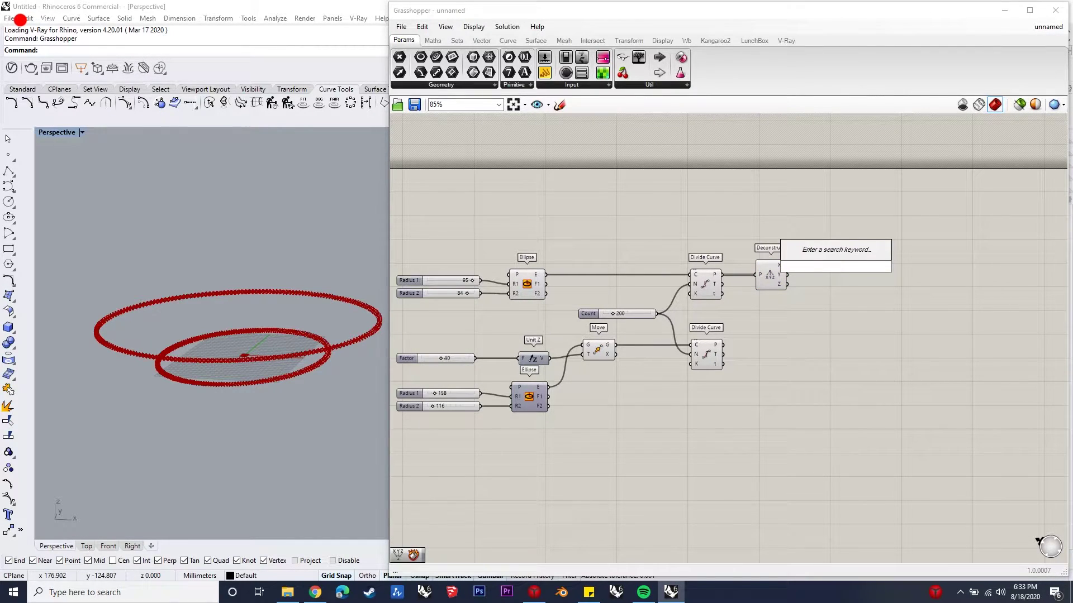
text(graph mapper)
key(Return)
drag(853, 314, 937, 336)
click(793, 320)
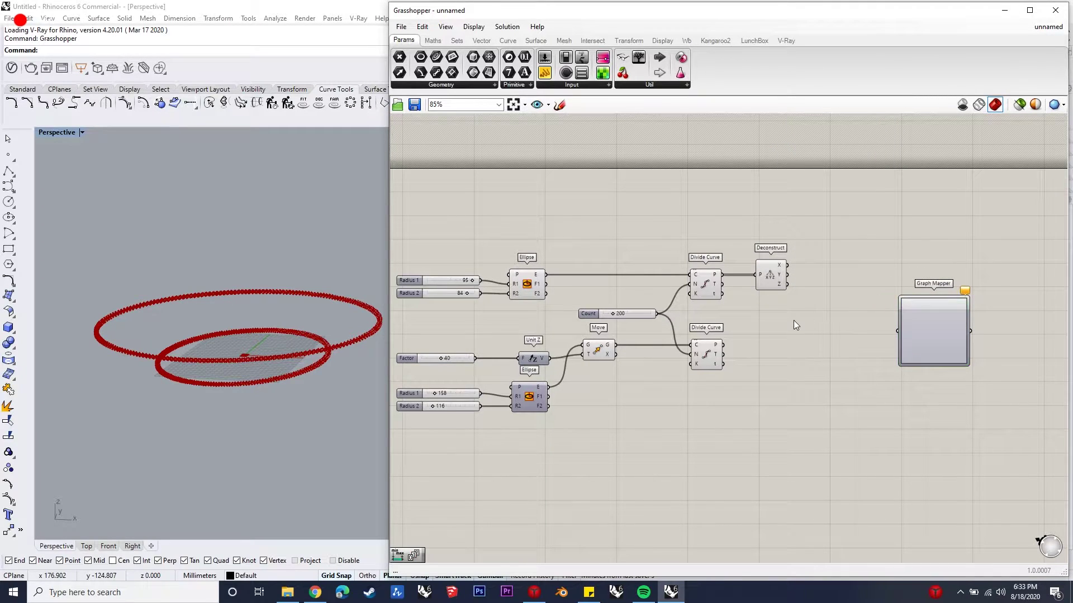
Add a Series component and connect its output to the Graph Mapper's input
double_click(794, 321)
text(series)
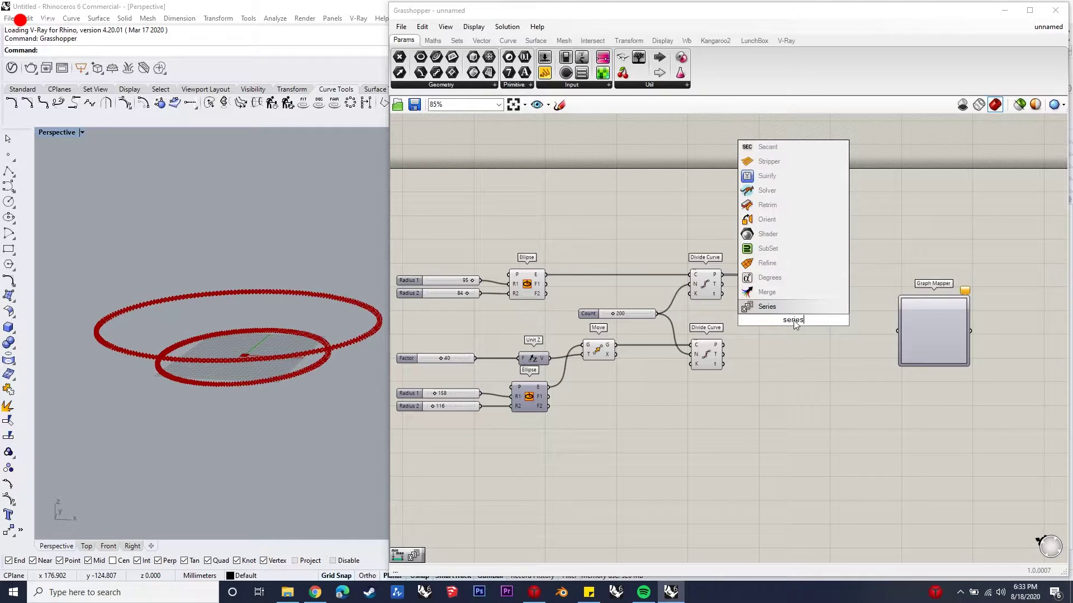
key(Return)
drag(793, 320, 854, 334)
Add a List Length component fed by the Deconstruct's Z output and connect it to the Series count input
click(788, 336)
double_click(787, 336)
text(list leng)
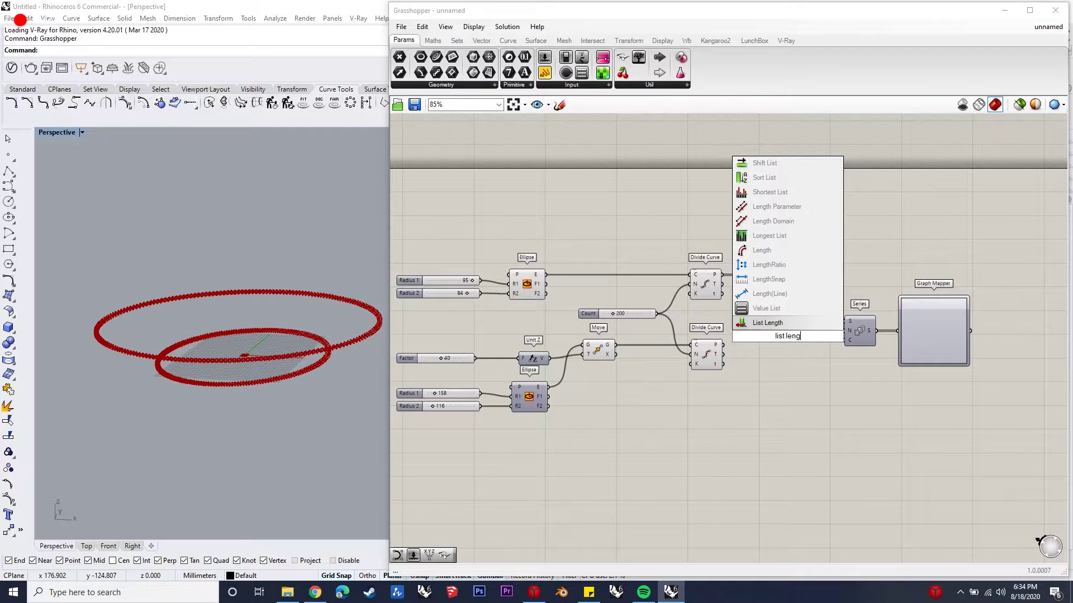
key(Return)
drag(782, 316, 857, 333)
Set the Graph Mapper's graph type to sine and move the component slightly away from Series
right_click(927, 335)
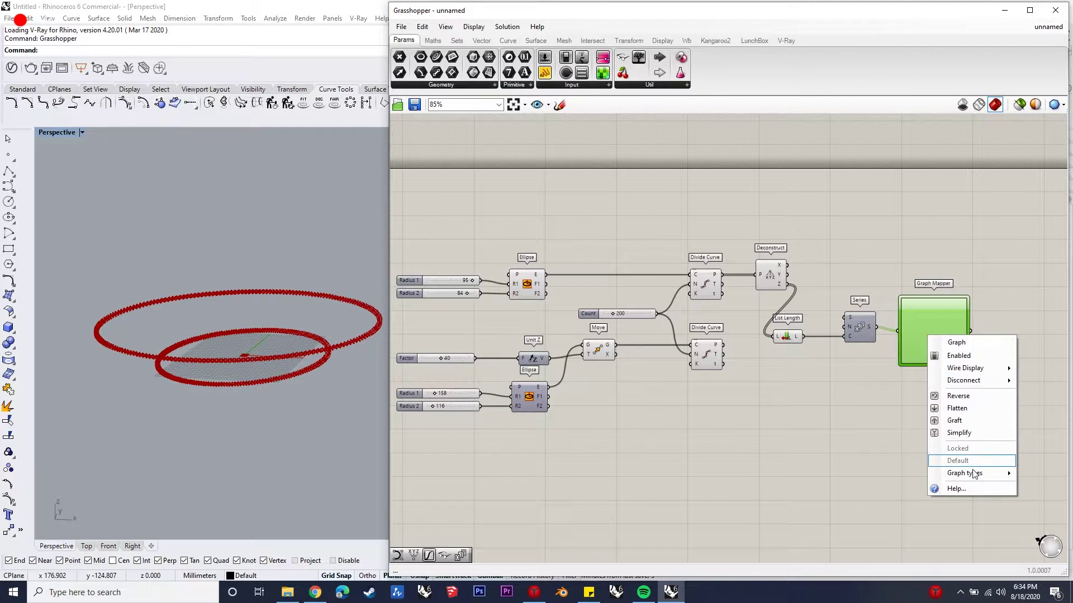
mouse_move(973, 474)
click(877, 547)
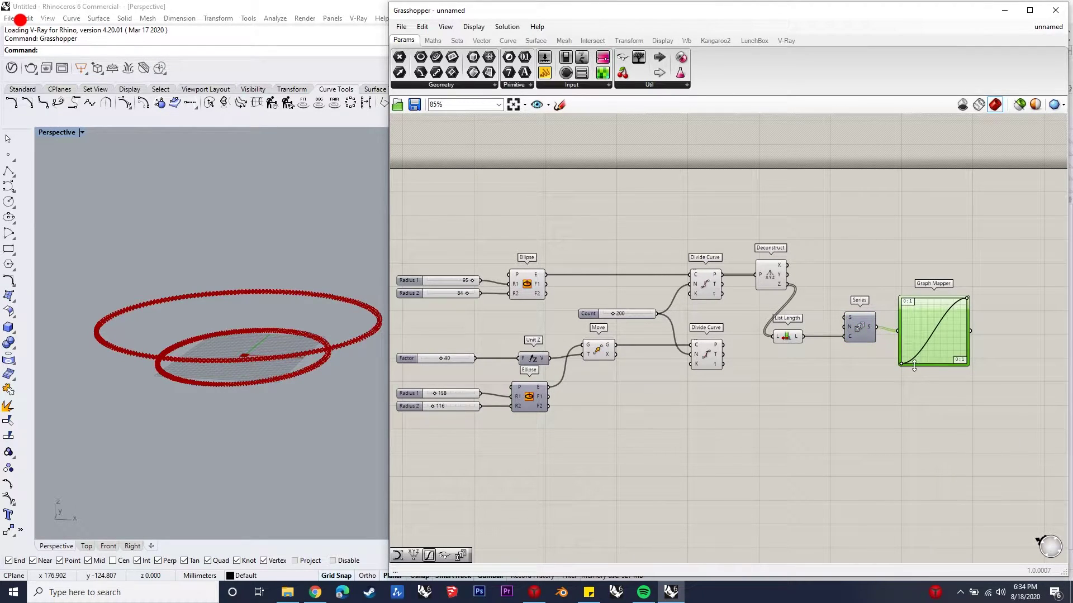
mouse_move(910, 342)
mouse_down()
mouse_move(932, 336)
mouse_move(917, 332)
mouse_up()
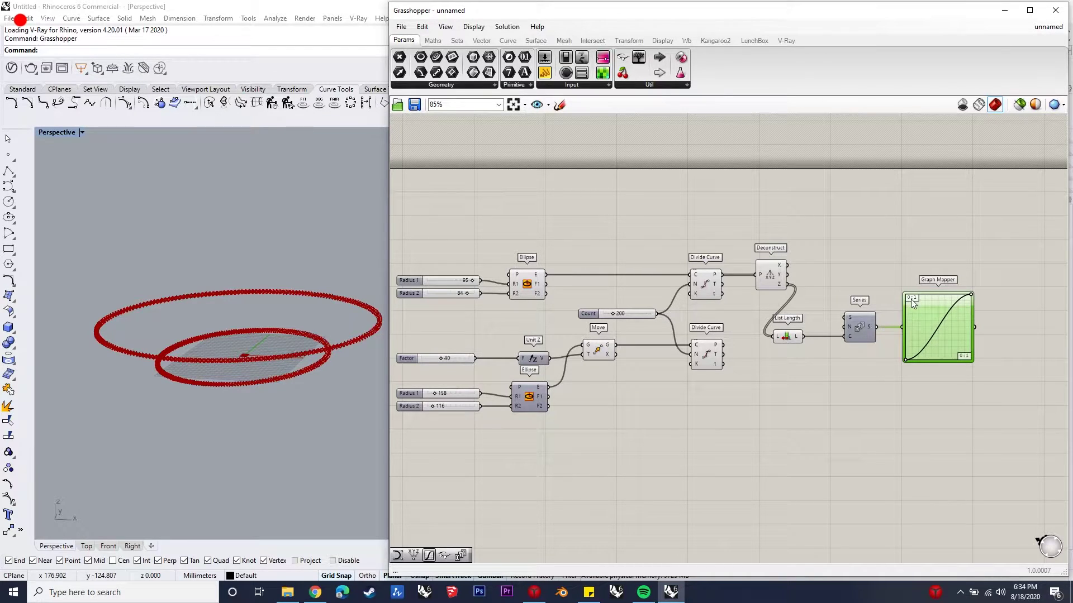
Set the Graph Mapper's upper domain limits to 100 for X and 50 for Y
double_click(911, 300)
double_click(817, 242)
text(100)
key(Return)
double_click(821, 273)
text(50)
key(Return)
click(999, 380)
mouse_move(907, 360)
mouse_down()
mouse_move(930, 350)
mouse_move(911, 361)
mouse_up()
Add a Construct Point using Deconstruct's X and Y and the Graph Mapper as Z, and reshape the sine graph into one central valley
double_click(1004, 244)
text(construct)
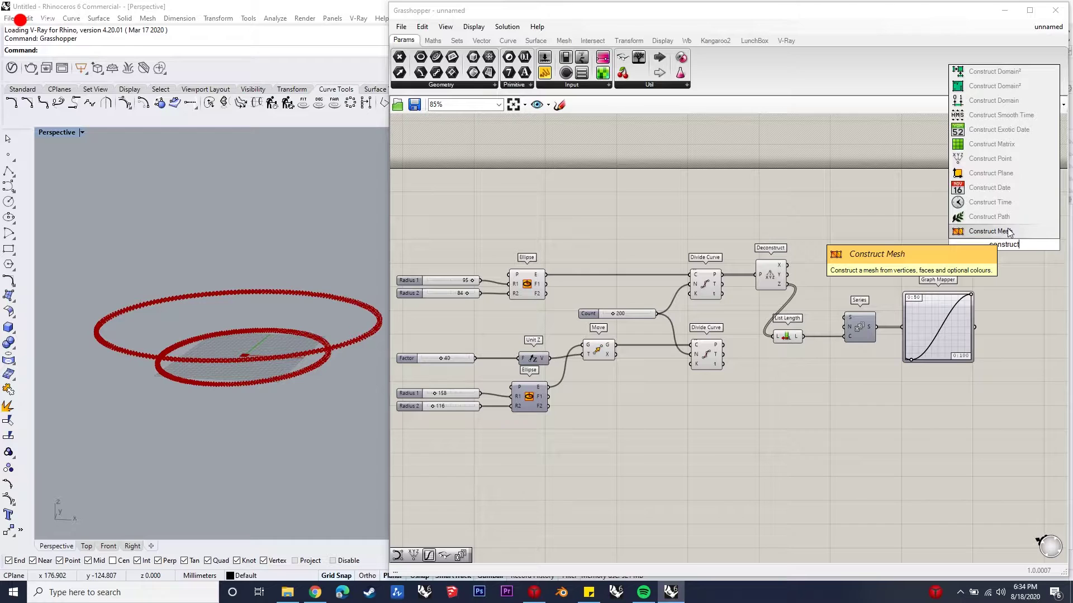
click(996, 160)
drag(1006, 250, 787, 265)
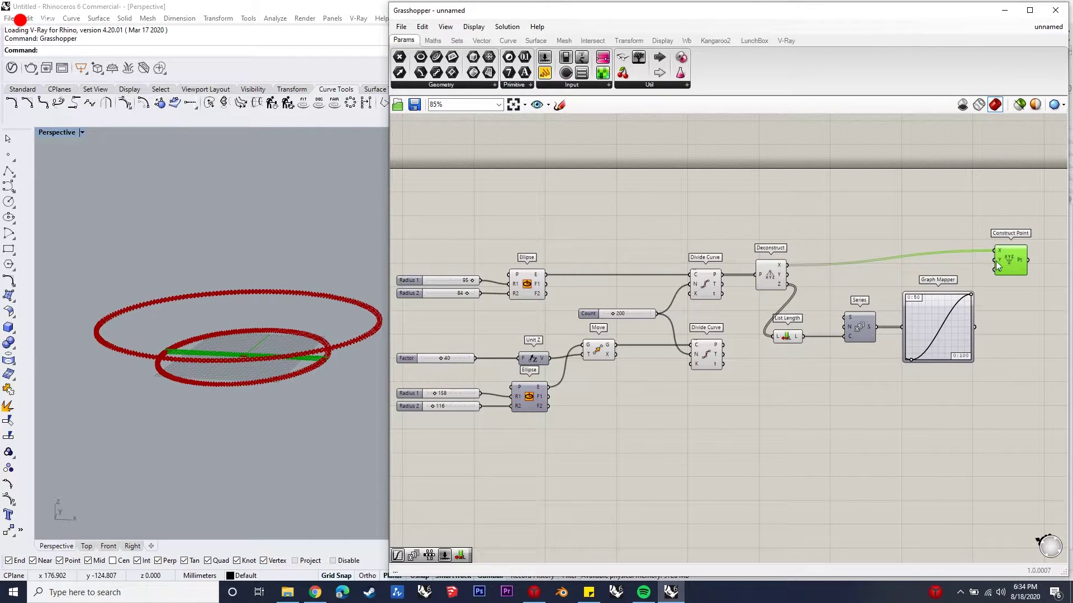
drag(995, 260, 1016, 269)
drag(974, 327, 1000, 277)
drag(911, 356, 936, 341)
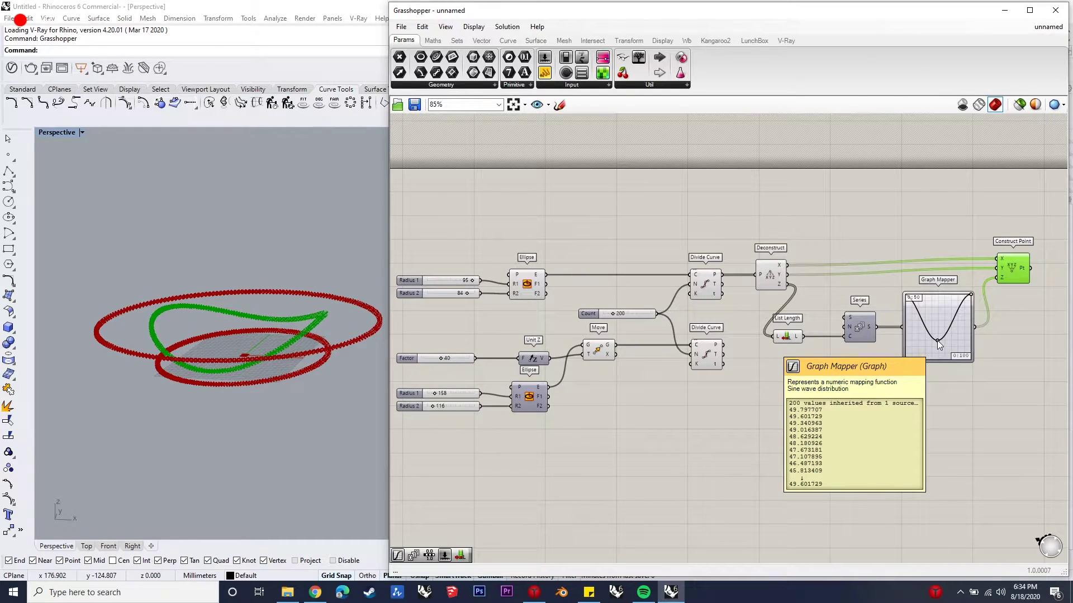
Move the second ellipse's whole branch, from its sliders to its Divide Curve, further down the canvas
scroll(891, 269, down, 3)
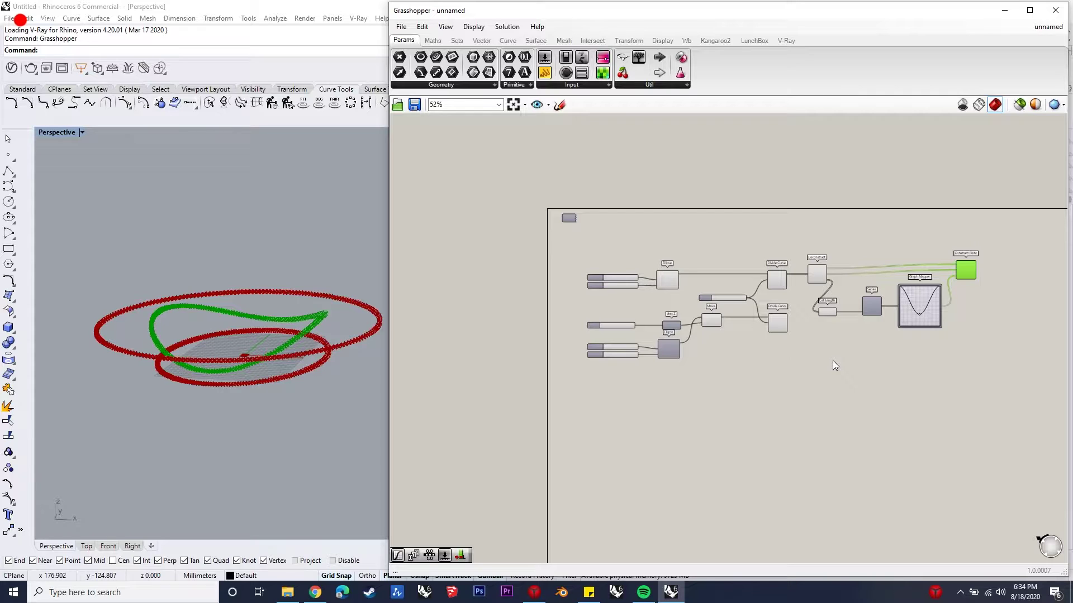
scroll(846, 350, up, 3)
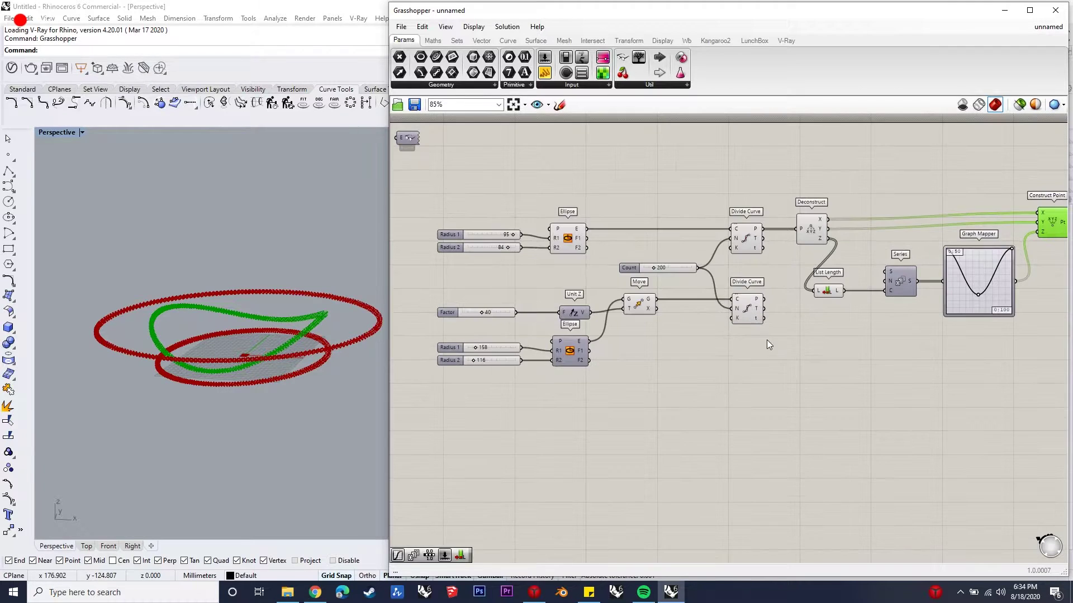
drag(811, 410, 416, 300)
drag(555, 356, 557, 418)
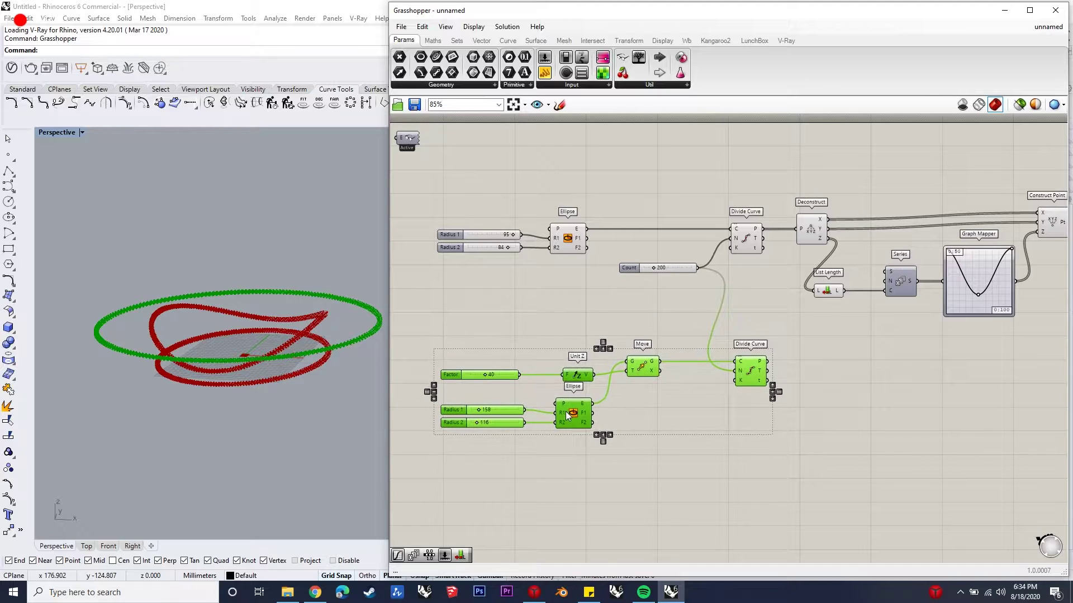
click(738, 476)
Duplicate the chain from Deconstruct to Construct Point below the original and feed it the second Divide Curve's points
scroll(805, 416, down, 3)
scroll(1000, 370, up, 3)
drag(991, 388, 696, 387)
key(ctrl+c)
key(ctrl+v)
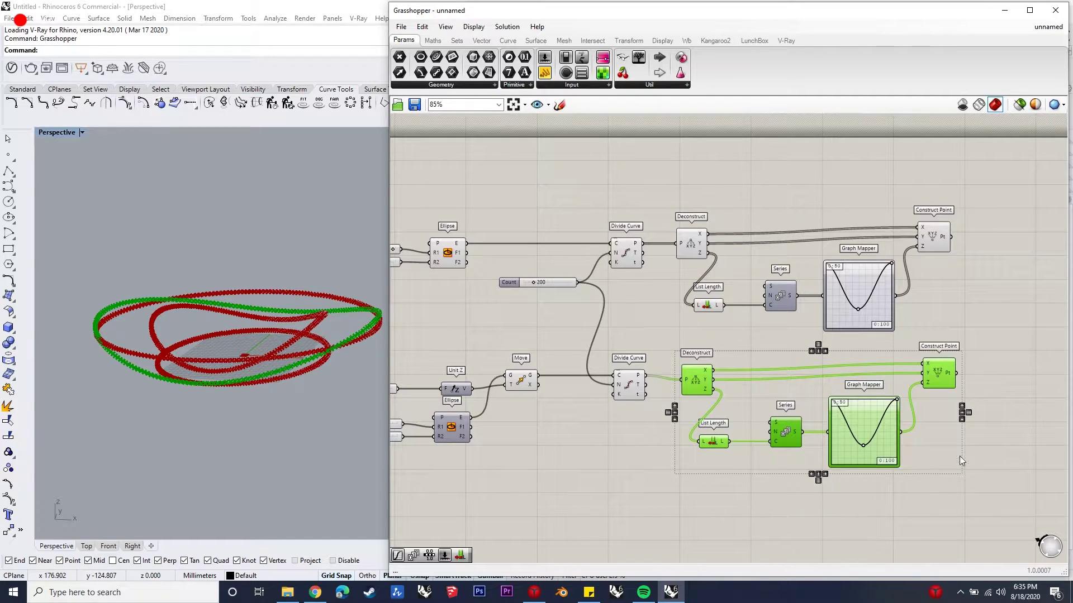
drag(865, 446, 862, 449)
Add a Move component and connect the duplicated Construct Point's output to its geometry input
scroll(931, 366, down, 2)
scroll(986, 374, up, 2)
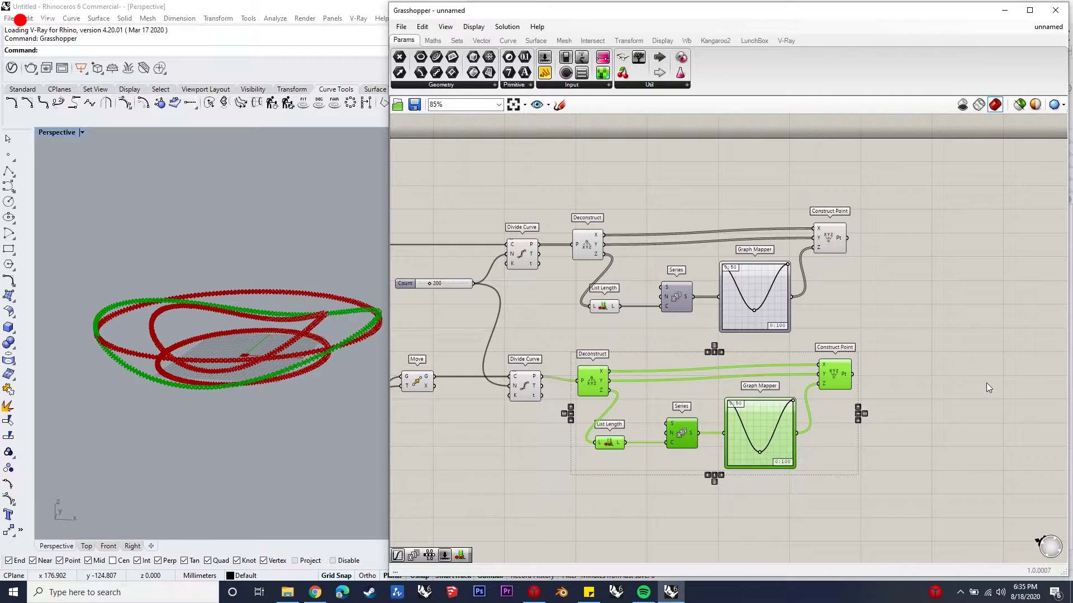
click(987, 383)
double_click(987, 383)
text(move)
key(Return)
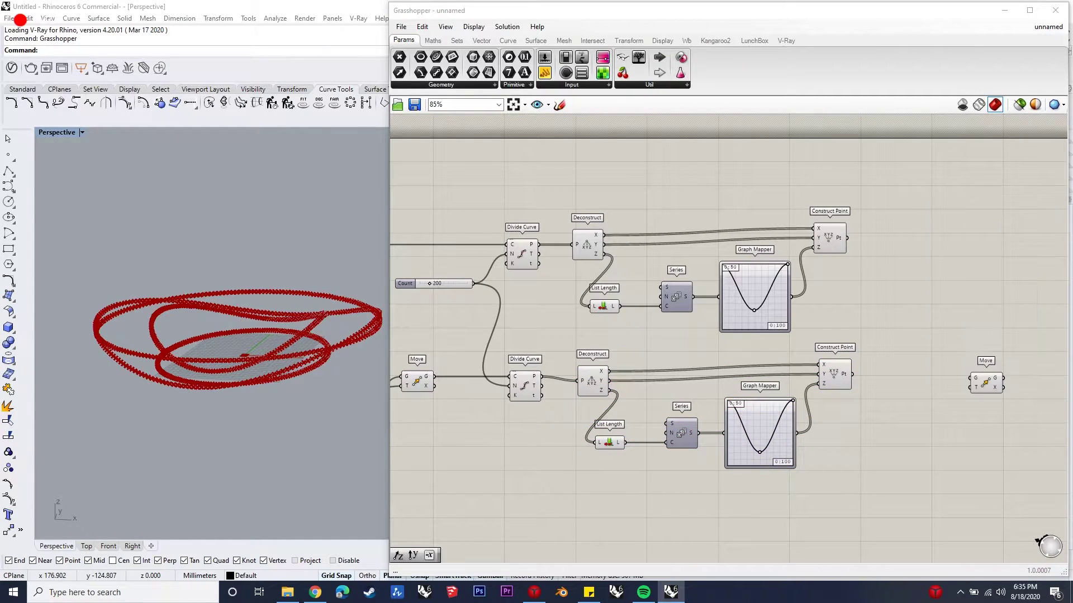
drag(852, 373, 988, 384)
click(967, 423)
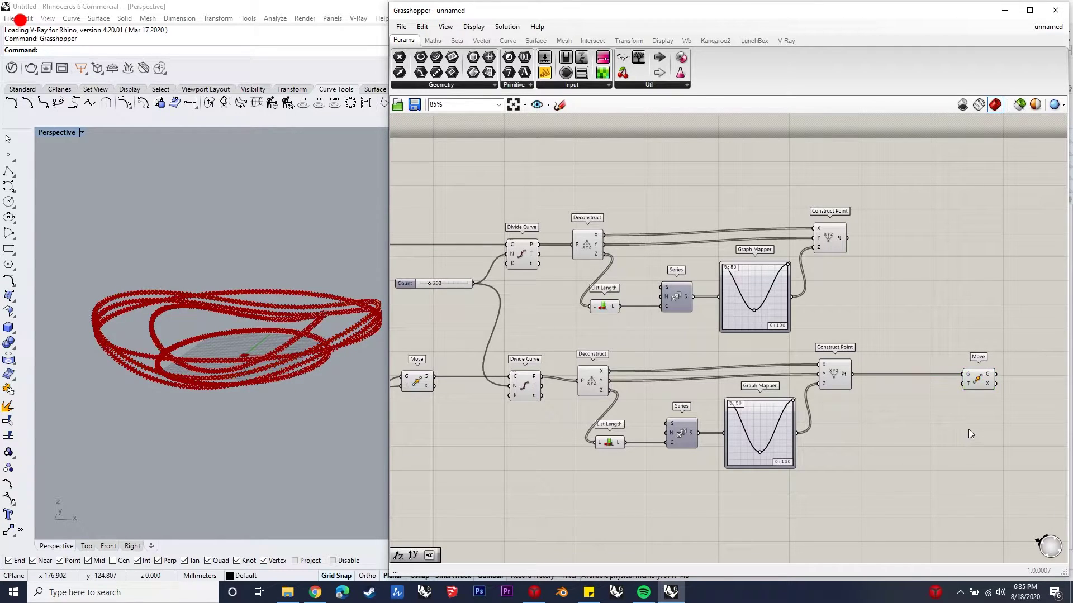
Add Negative and Unit Z components, wiring Unit Z through Negative into the new Move's T input
double_click(968, 429)
text(negativ)
key(Return)
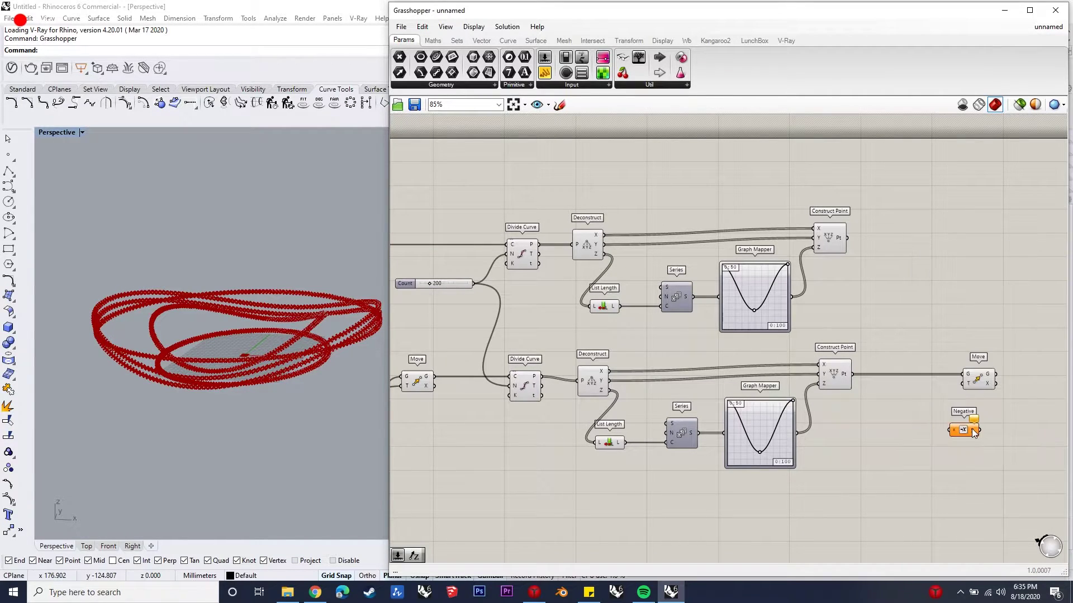
double_click(937, 442)
text(unit z)
key(Return)
drag(977, 431, 963, 384)
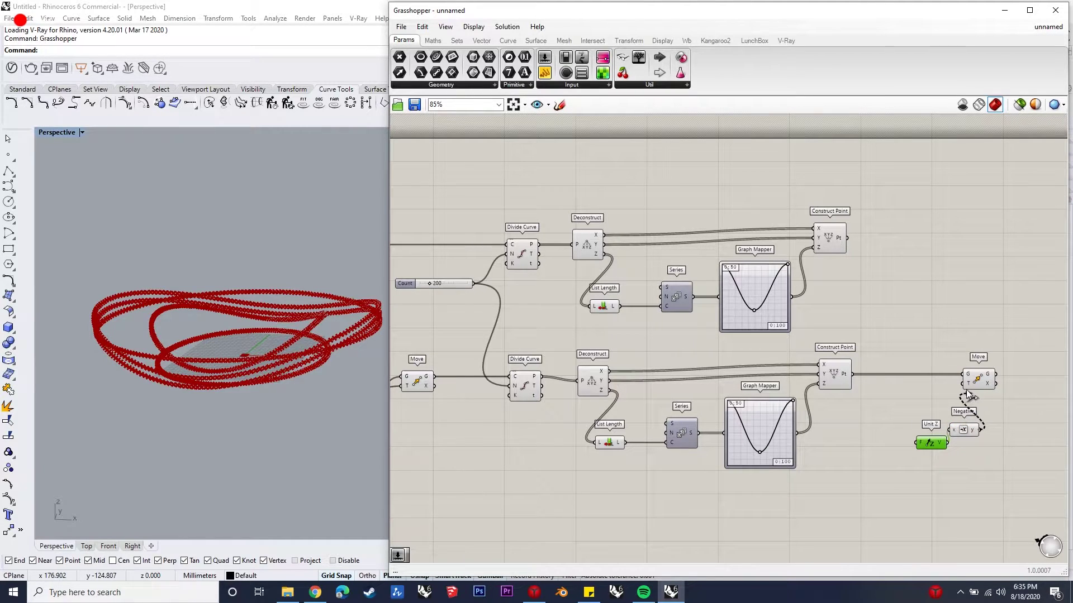
Add a number slider of 31 as the new Unit Z's factor and tidy the Move and Negative components' positions
click(872, 484)
double_click(872, 483)
text(31)
key(Return)
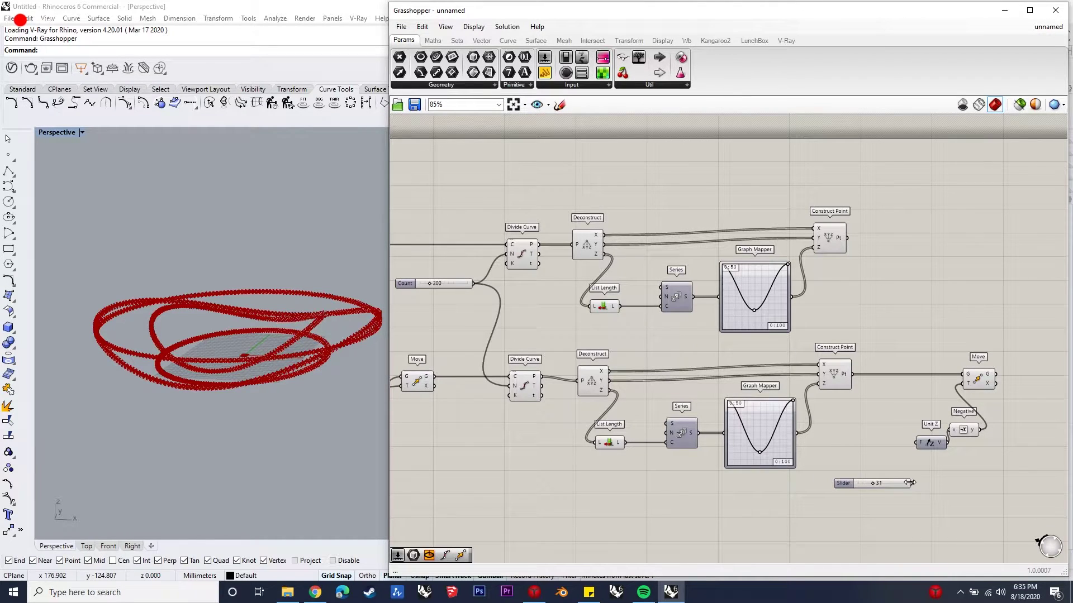
drag(911, 447, 911, 443)
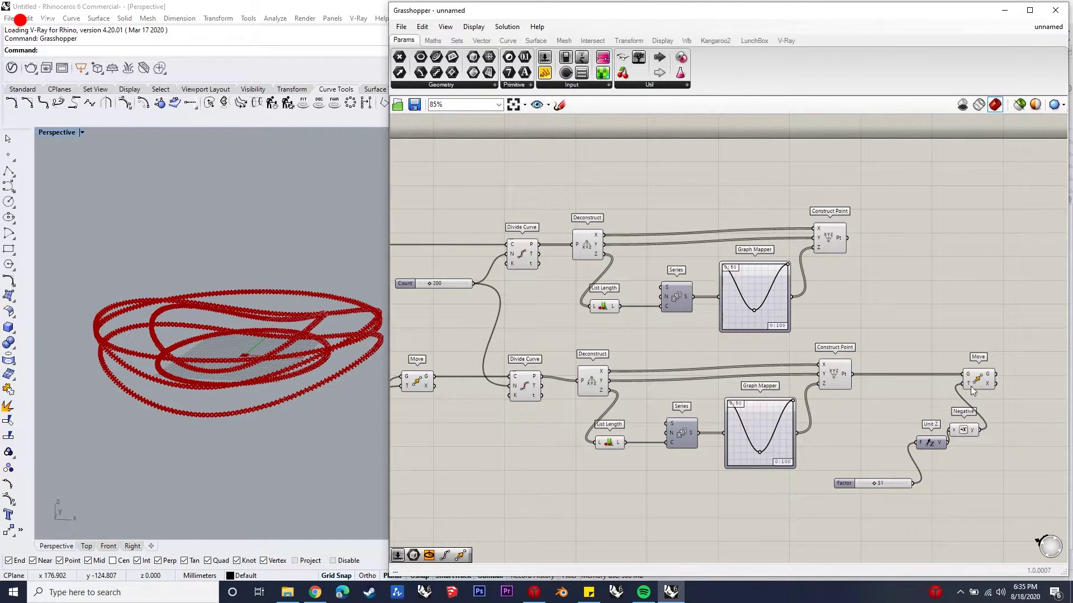
drag(976, 385, 986, 386)
drag(964, 435, 969, 432)
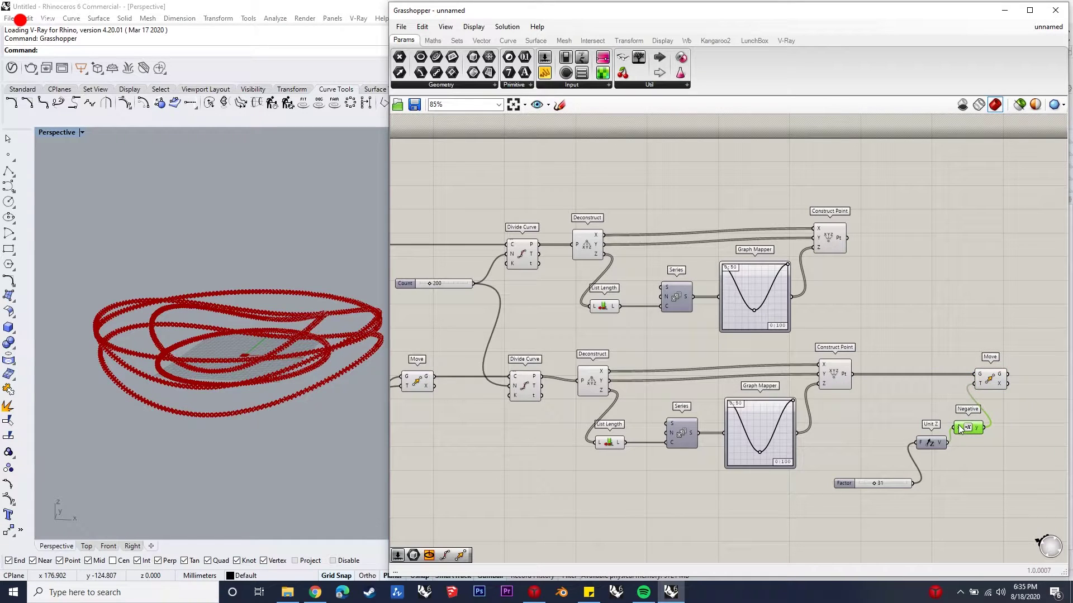
scroll(817, 315, down, 2)
scroll(1011, 366, up, 2)
click(993, 355)
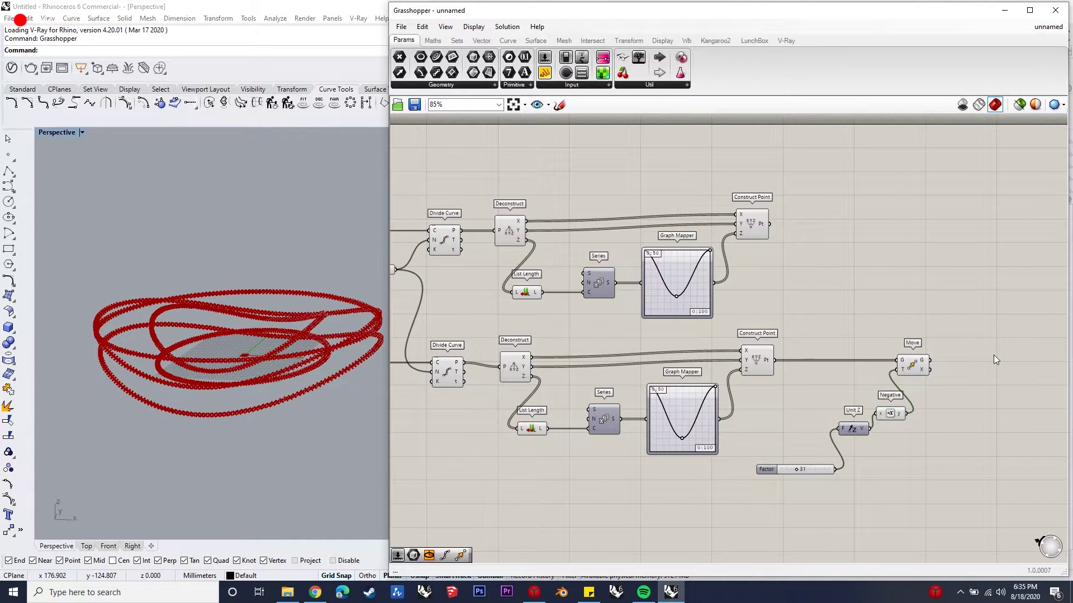
double_click(994, 356)
text(nurbs curve)
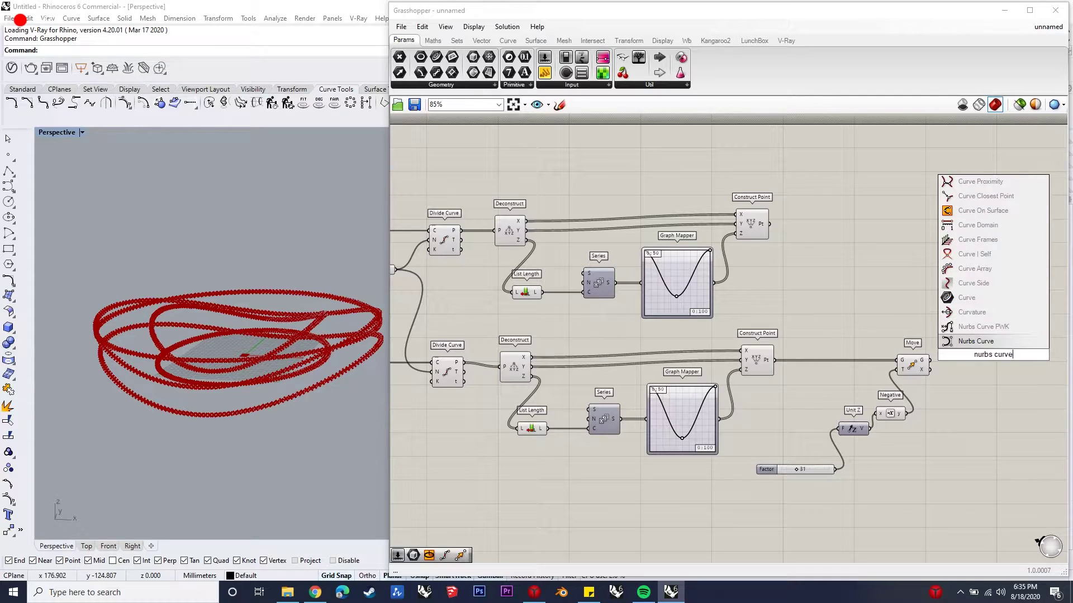
click(987, 341)
key(Delete)
Add two Nurbs Curve components, one fed by the first Construct Point and the other by the new Move's geometry output
double_click(966, 370)
text(nurbs curve)
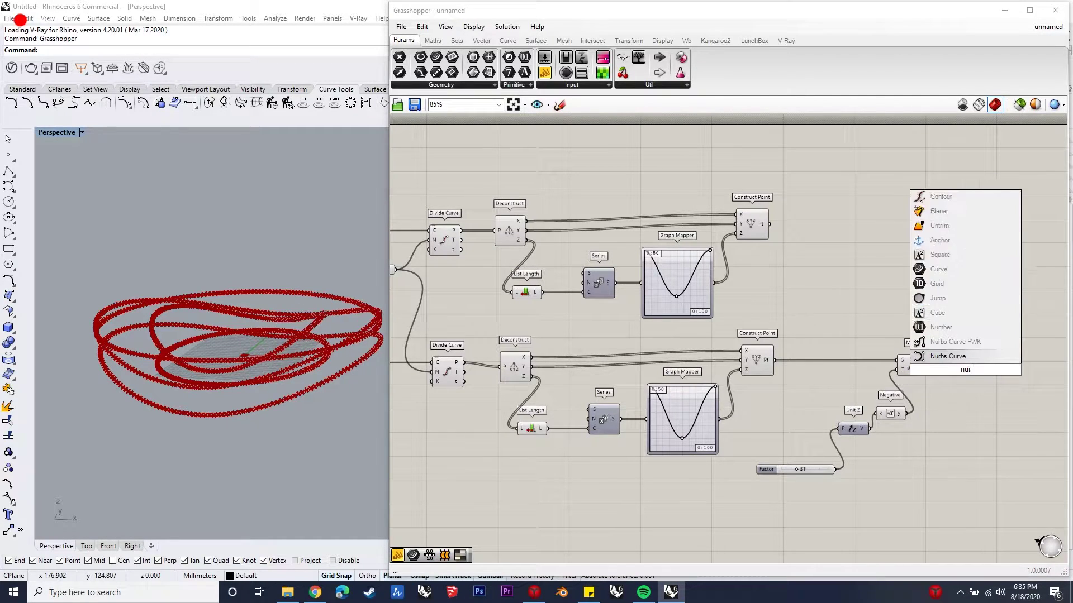
click(985, 358)
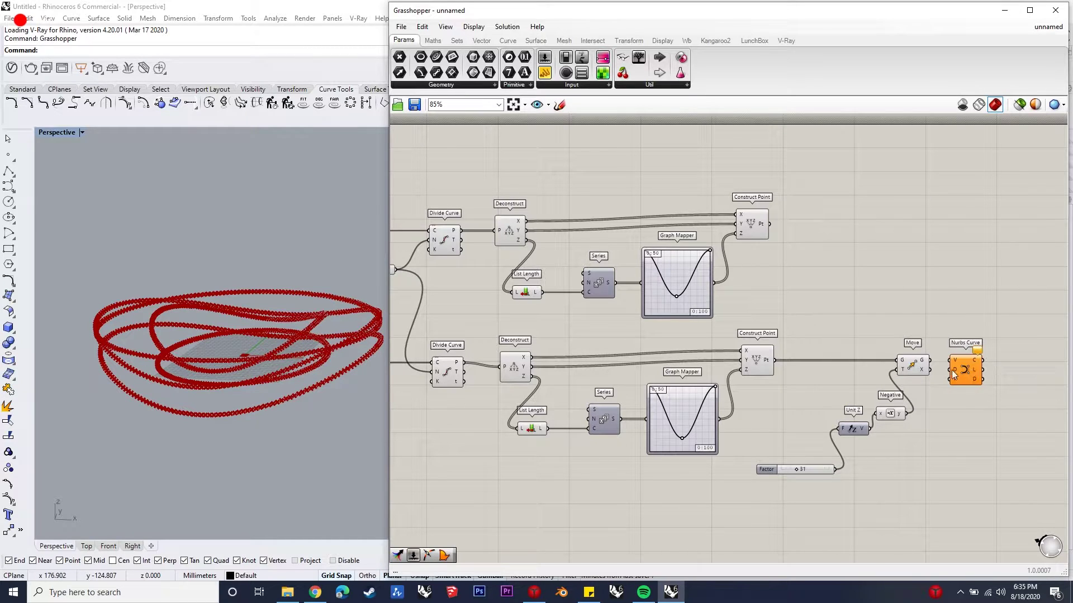
drag(967, 369, 770, 223)
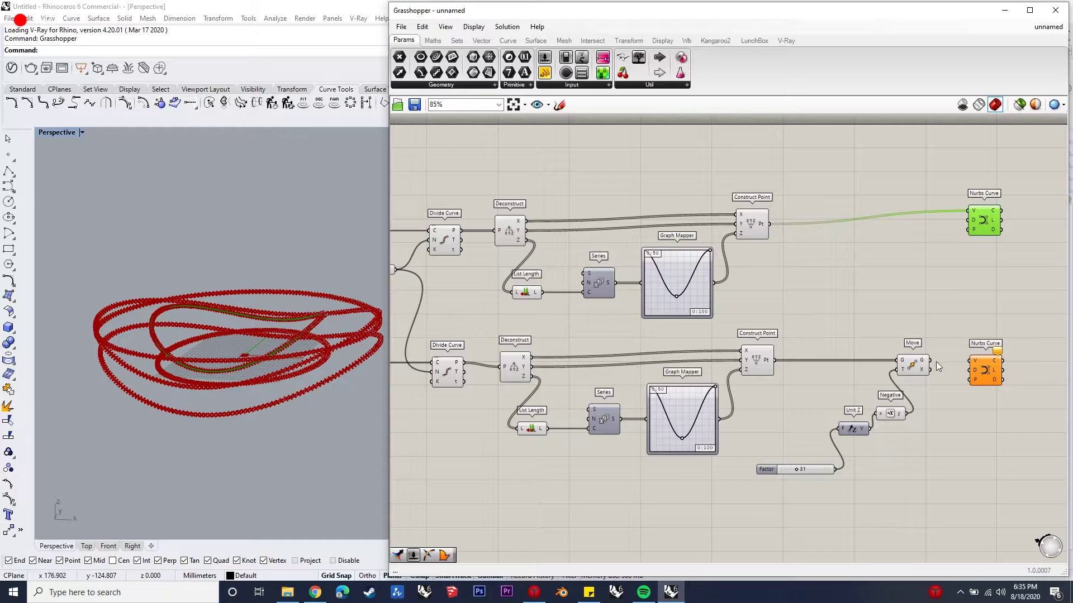
drag(970, 365, 970, 367)
Invert the P (periodic) input on both Nurbs Curve components
right_click(971, 235)
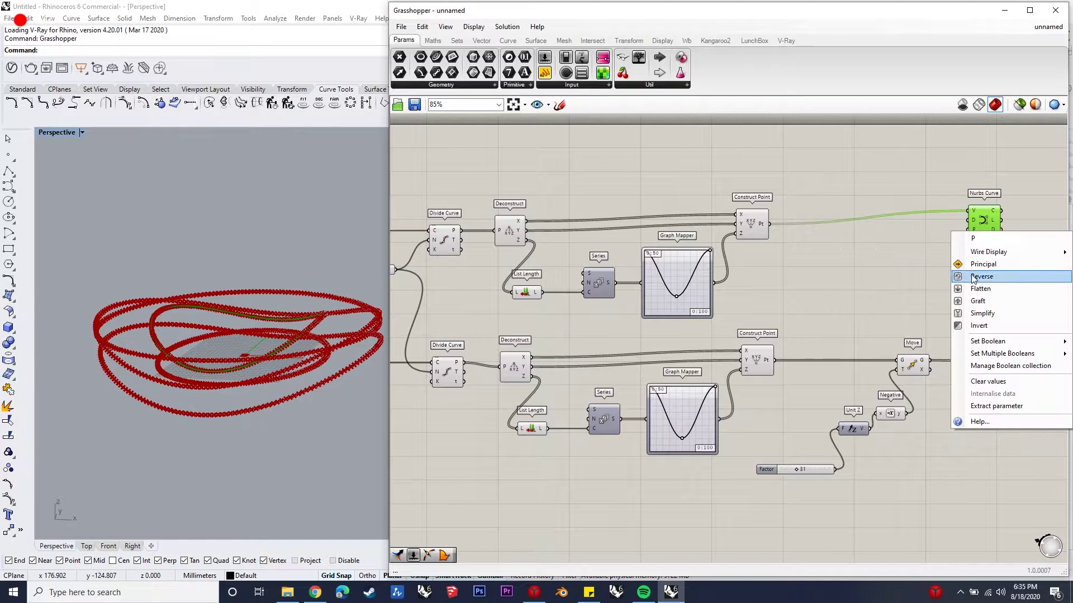
click(950, 322)
right_click(980, 377)
key(Escape)
right_click(976, 382)
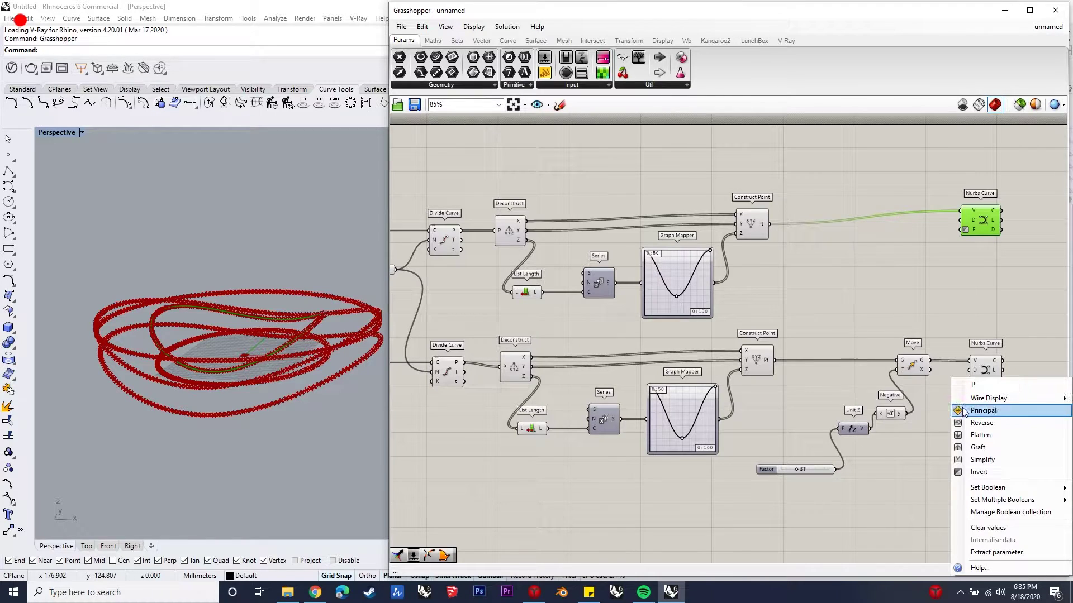
click(981, 471)
Add a Merge component beyond the two Nurbs Curve components
scroll(850, 384, down, 2)
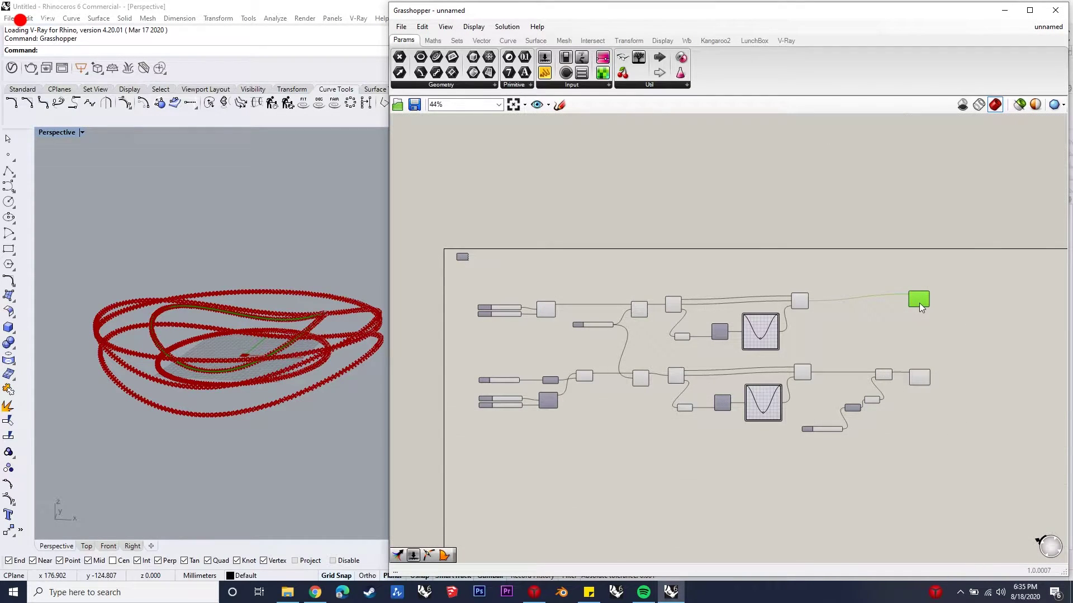
scroll(978, 347, up, 3)
double_click(992, 347)
text(merge)
key(Return)
Turn off the preview of all components upstream of the two Nurbs Curves and orbit the model to inspect the curves
scroll(868, 405, down, 3)
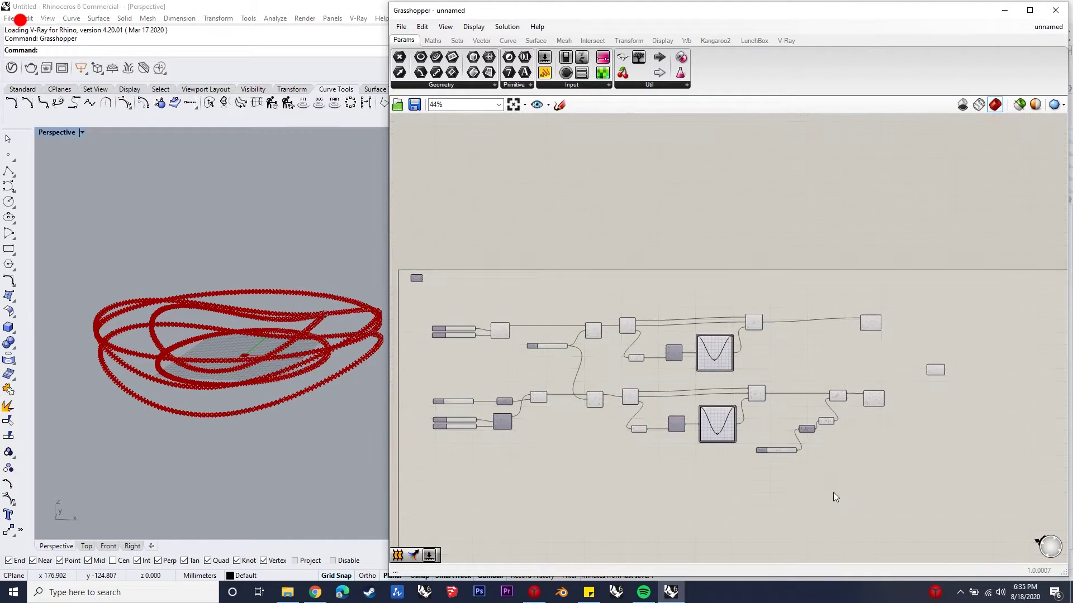
drag(837, 492, 461, 306)
middle_click(541, 359)
click(577, 334)
right_drag(211, 360, 229, 342)
Connect the upper Nurbs Curve to Merge's D1 input and the lower Nurbs Curve to D2
scroll(883, 363, up, 2)
scroll(883, 363, up, 2)
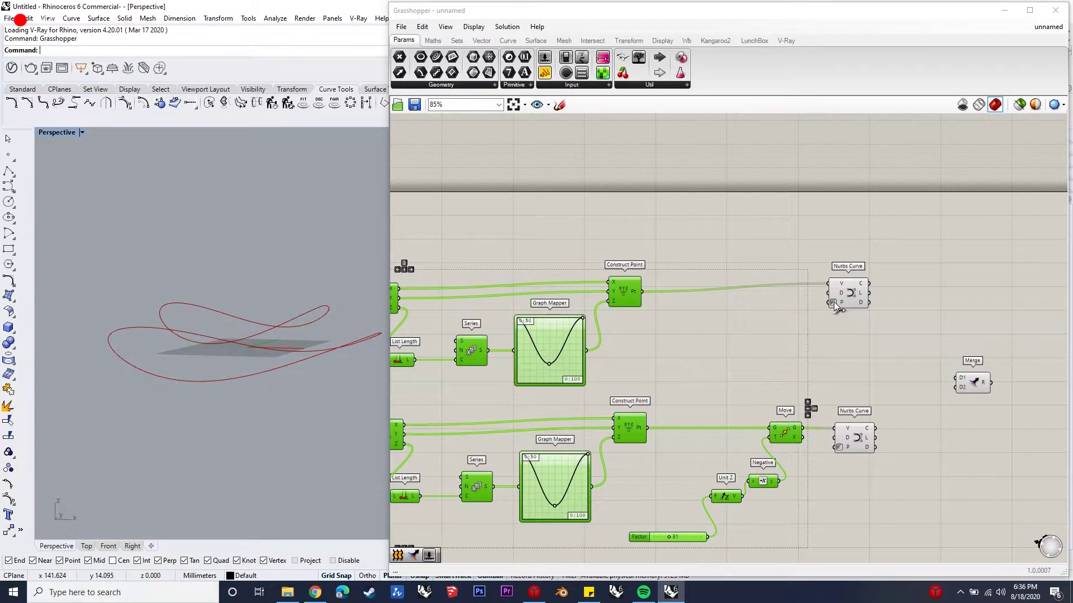
click(850, 302)
drag(870, 298, 875, 428)
click(1022, 376)
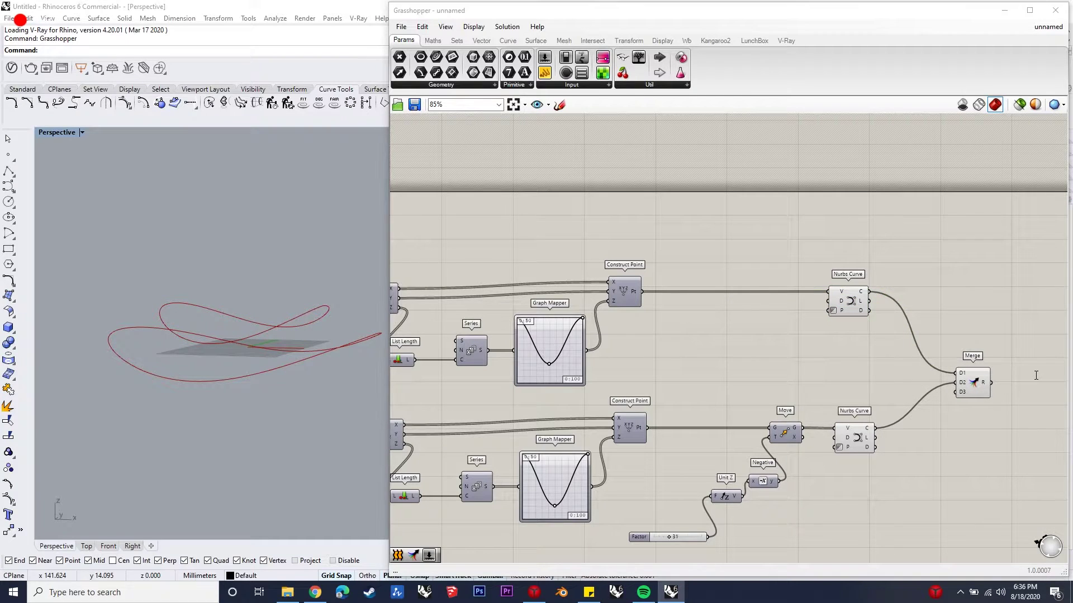
Add a Loft component and connect the Merge result to its curves input
double_click(1035, 375)
text(loft)
key(Return)
drag(990, 384, 1030, 389)
click(283, 418)
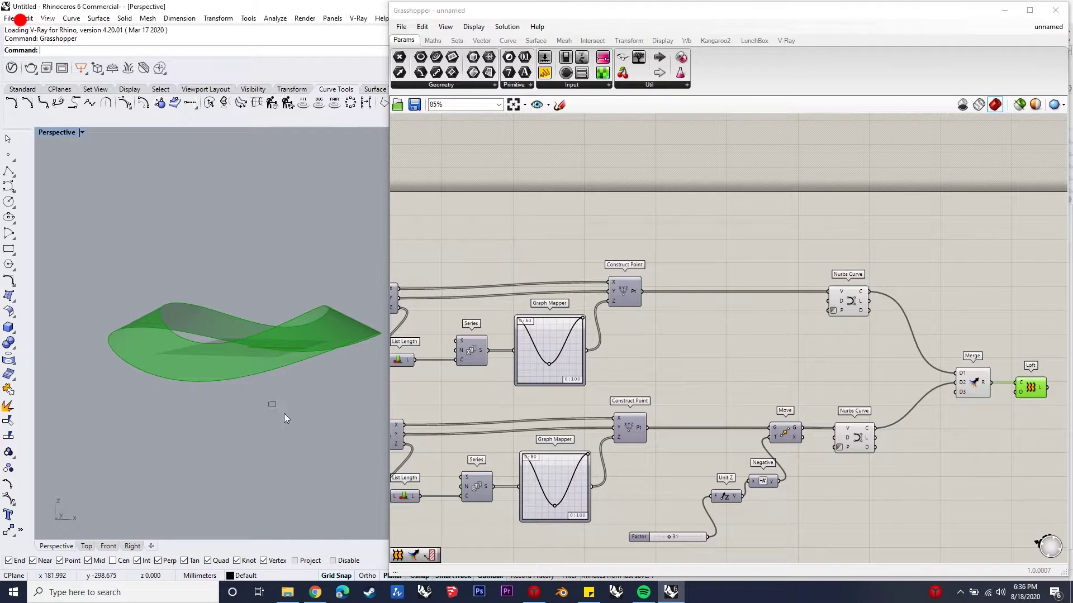
click(1027, 421)
click(1035, 391)
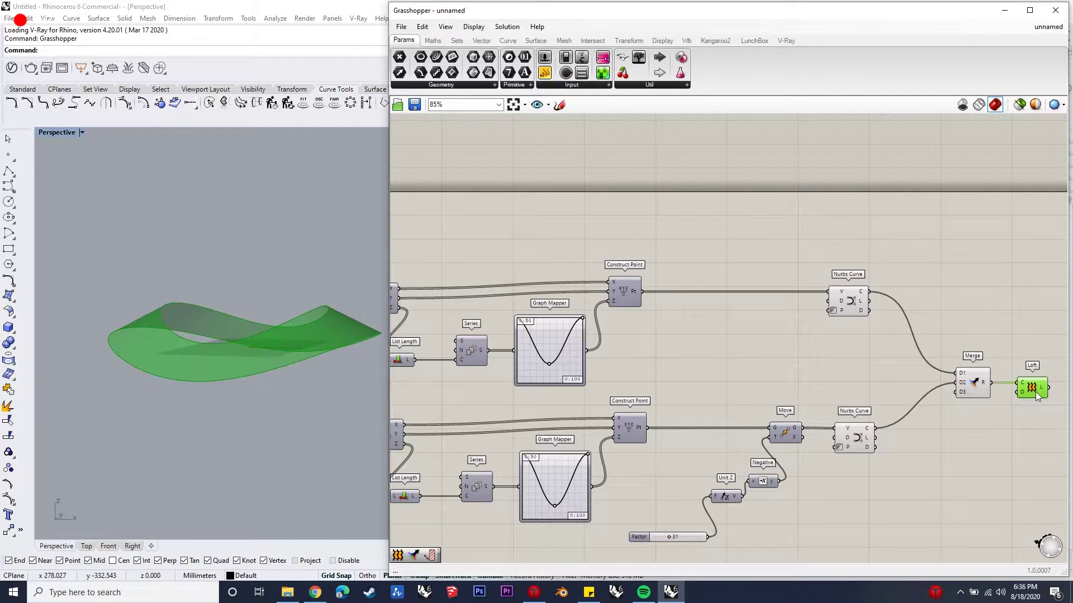
scroll(776, 370, down, 5)
scroll(982, 363, up, 6)
scroll(841, 330, down, 6)
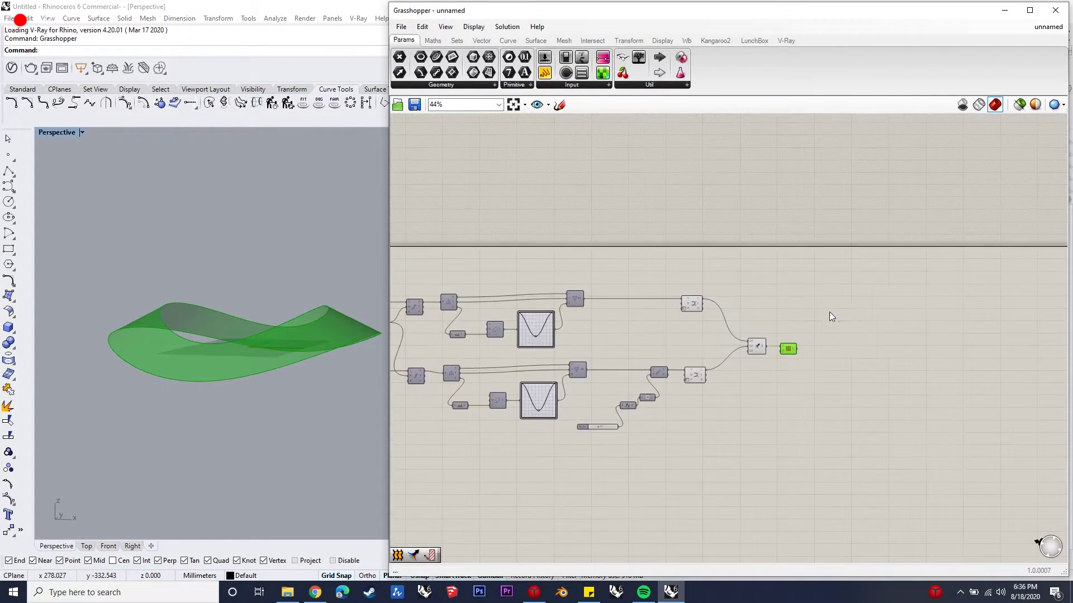
right_drag(553, 292, 632, 294)
scroll(767, 306, up, 4)
right_drag(766, 306, 424, 271)
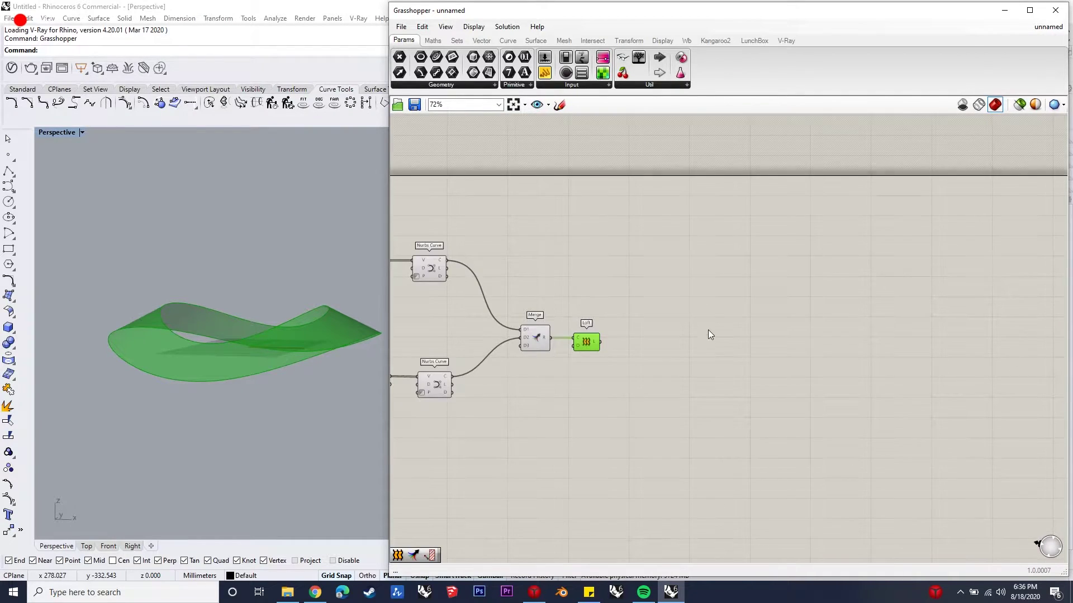
Add a Scale component to the canvas beyond the Loft component
scroll(708, 328, up, 2)
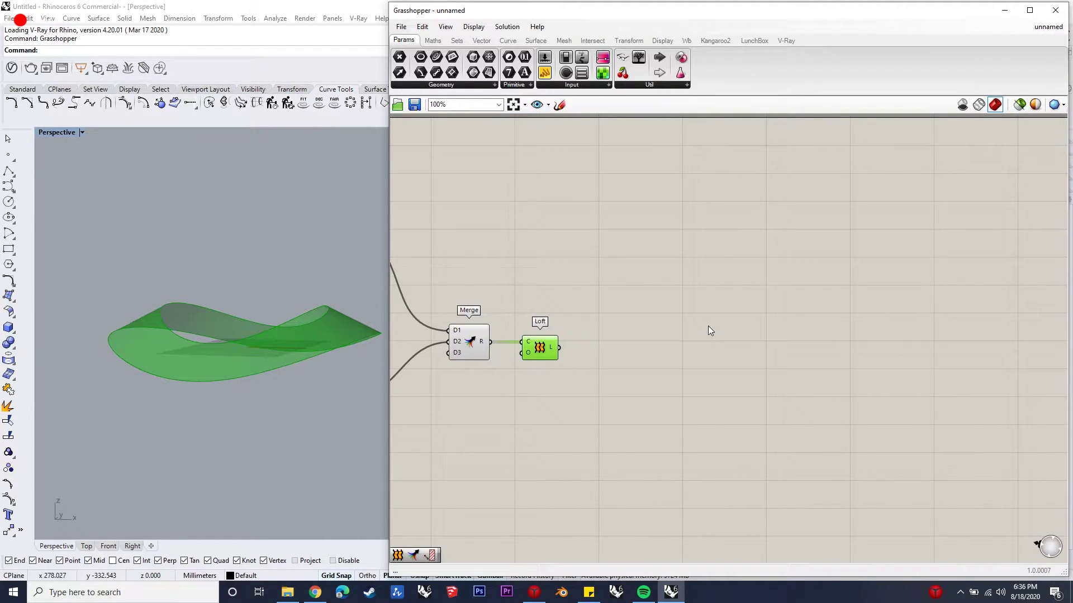
double_click(708, 327)
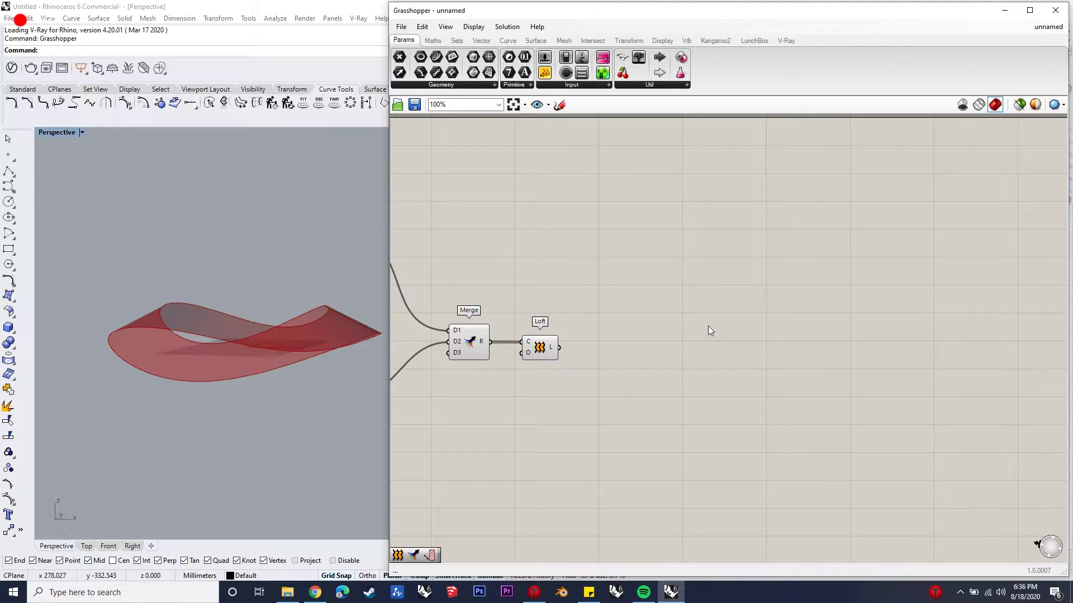
text(scale)
key(Return)
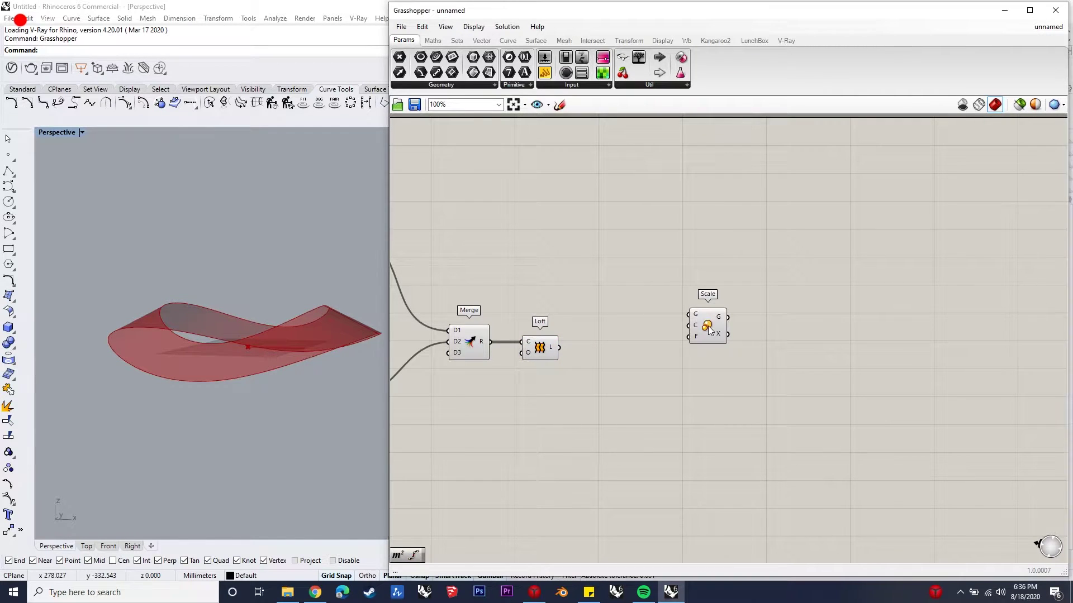
double_click(609, 391)
text(area)
key(Return)
key(Escape)
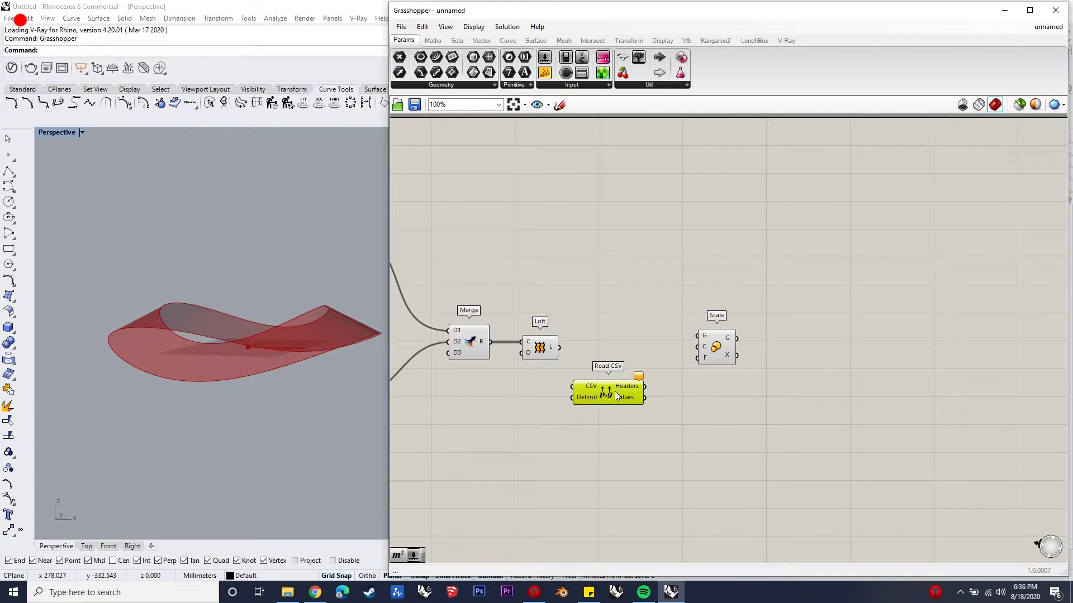
key(Delete)
Add an Area component, feed the Loft result to Area and to Scale's geometry input, and connect Area's centroid to Scale's center
double_click(615, 393)
text(area)
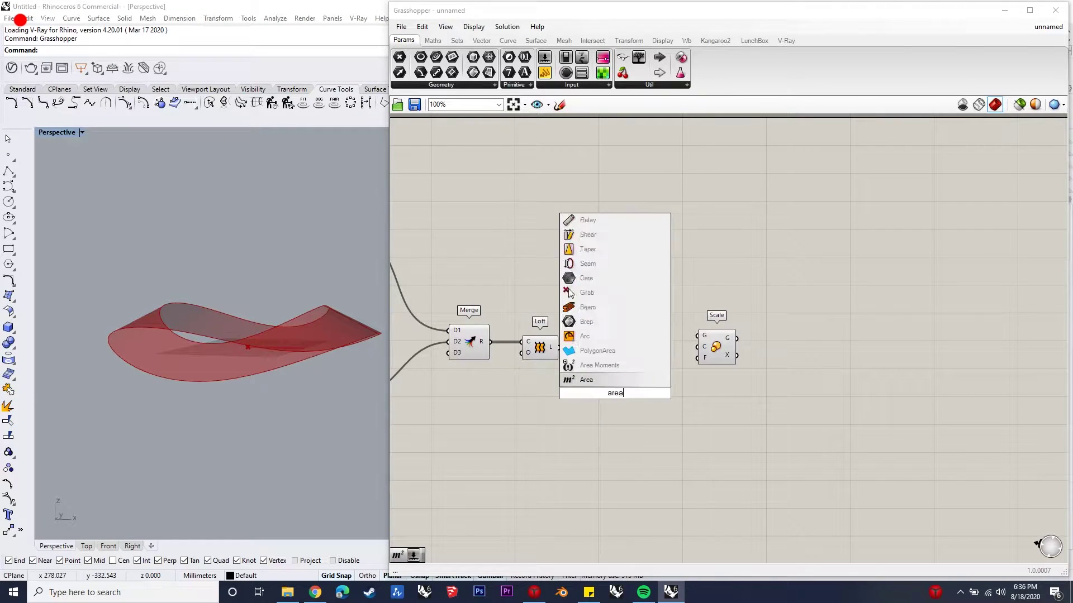
key(Return)
drag(559, 347, 696, 336)
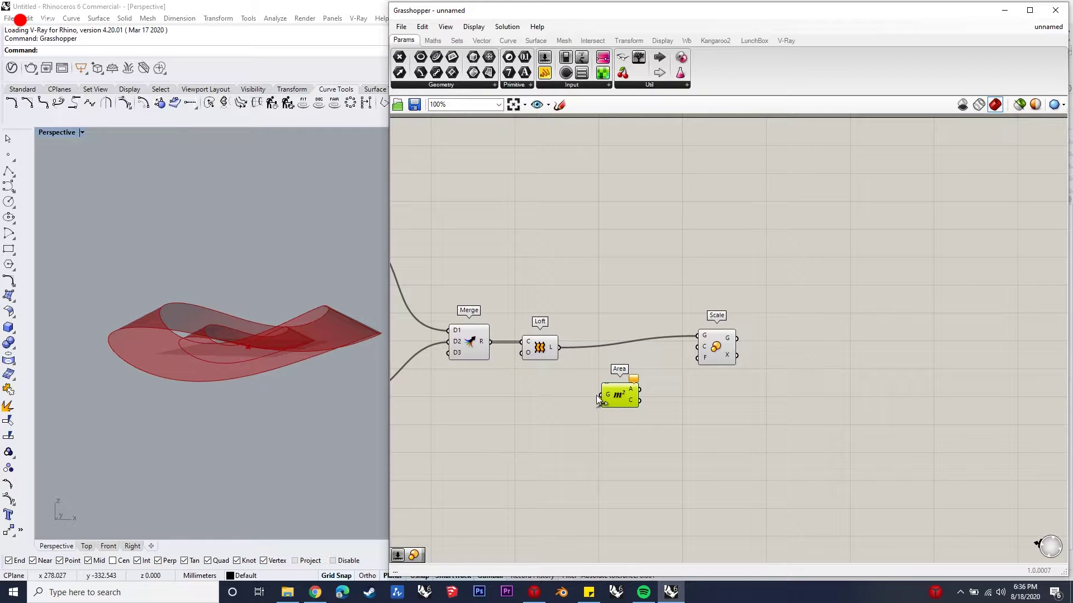
drag(641, 400, 612, 393)
drag(716, 358, 716, 370)
Add a Remap Numbers component below Scale and a Graph Mapper below Loft
double_click(643, 445)
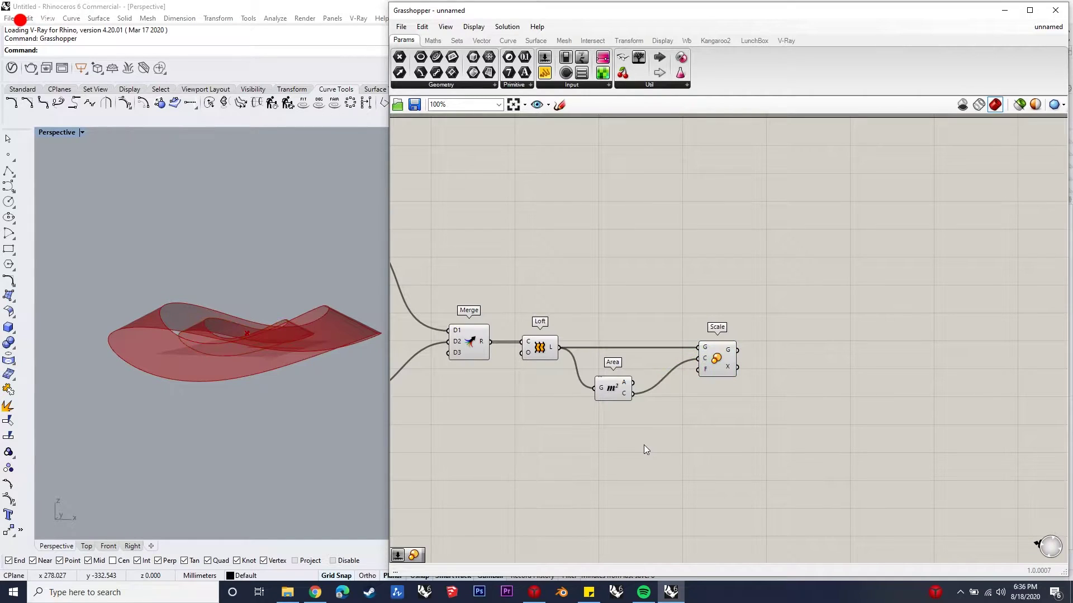
text(remap numbers)
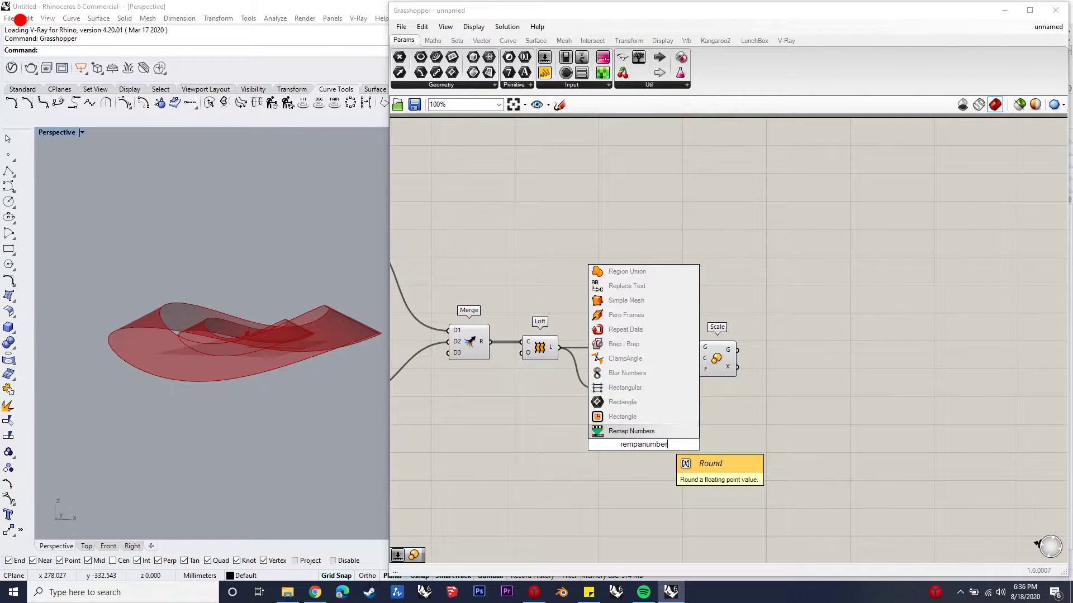
key(Return)
drag(643, 444, 731, 468)
double_click(562, 470)
text(graph mapper)
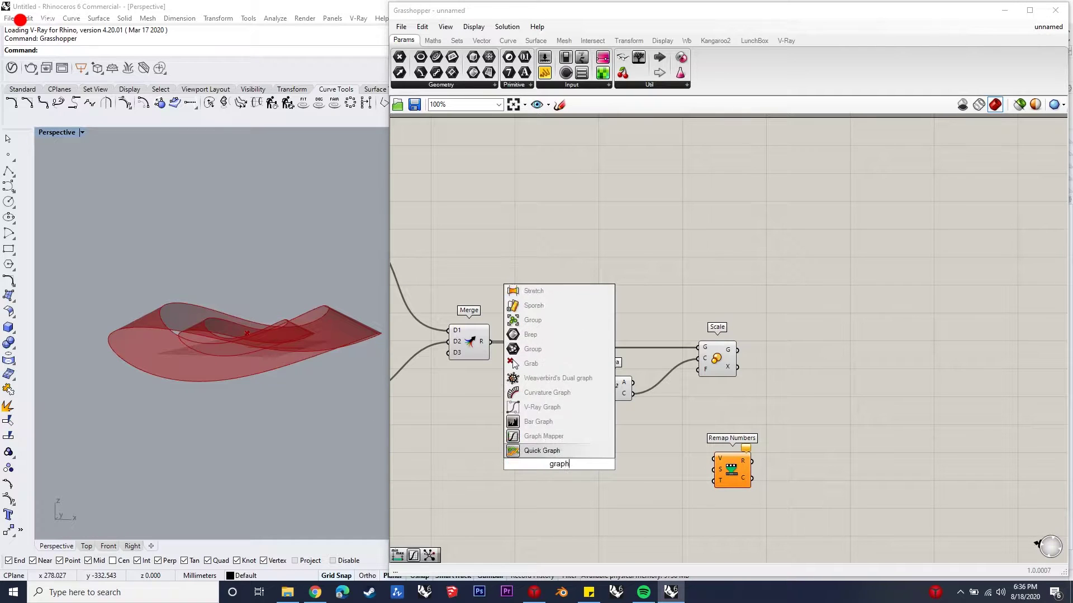
key(Return)
click(560, 463)
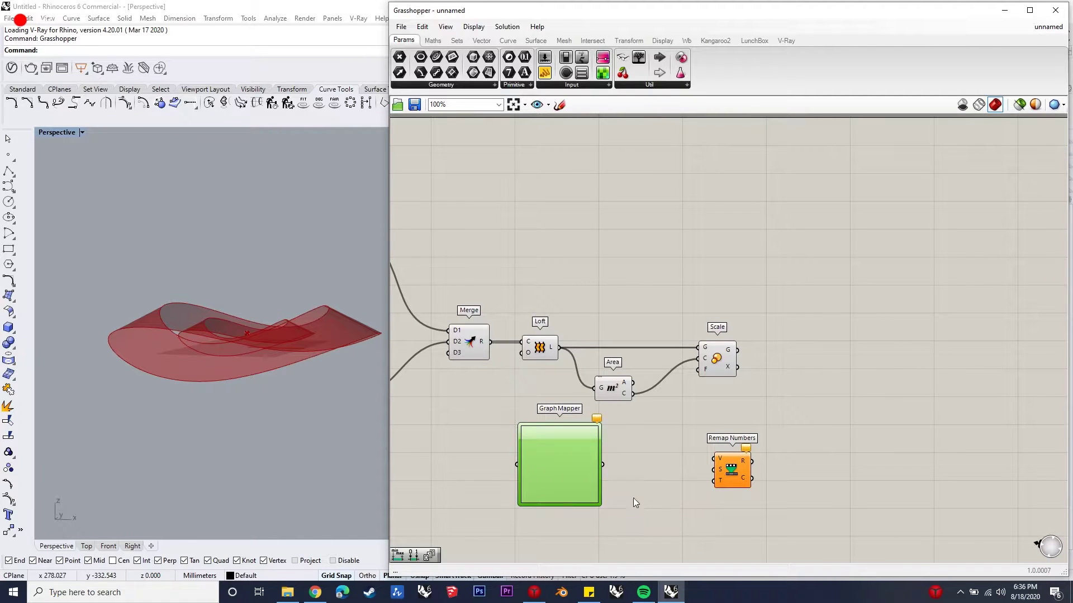
Add a Bounds component, connect the Graph Mapper output to Bounds and Remap's V input, and wire Bounds to Remap's S input
double_click(648, 484)
text(bounds)
key(Return)
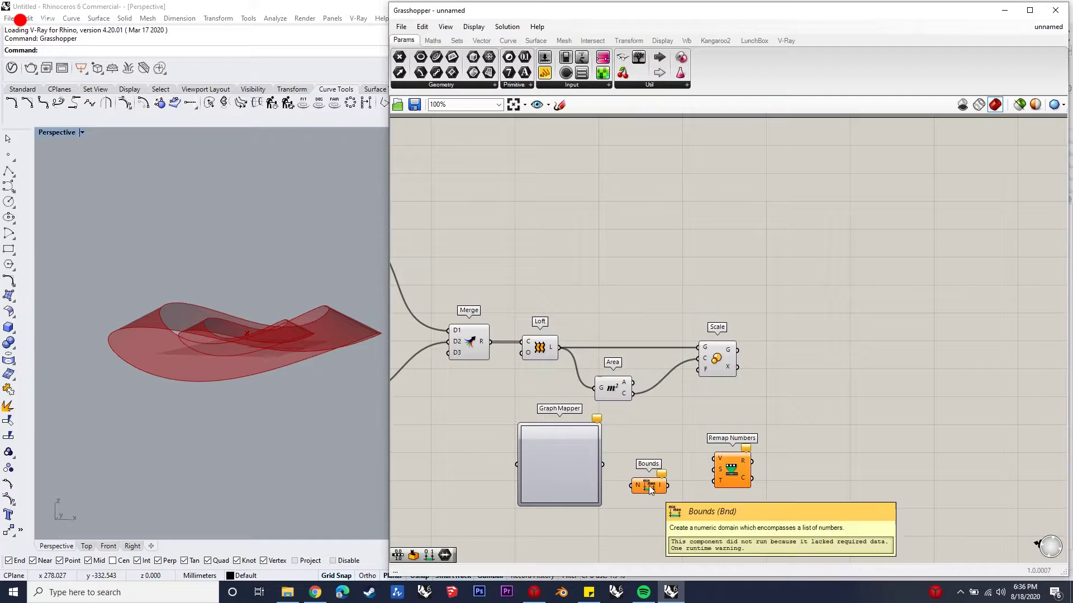
drag(693, 472, 557, 462)
Set the new Graph Mapper's graph type to Parabola and shift the curve's vertex slightly sideways
click(554, 445)
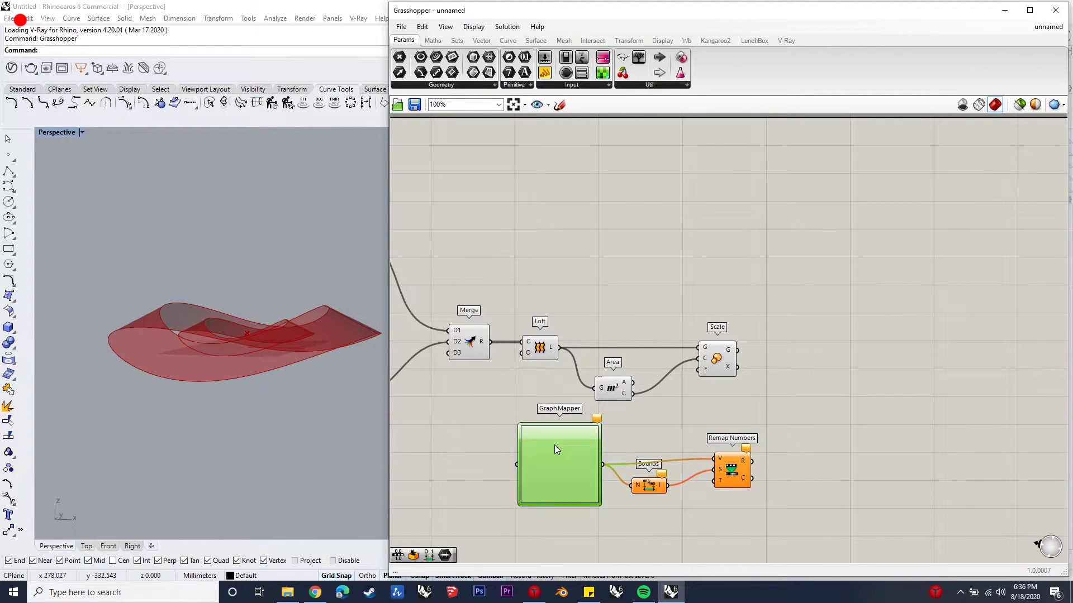
right_click(554, 444)
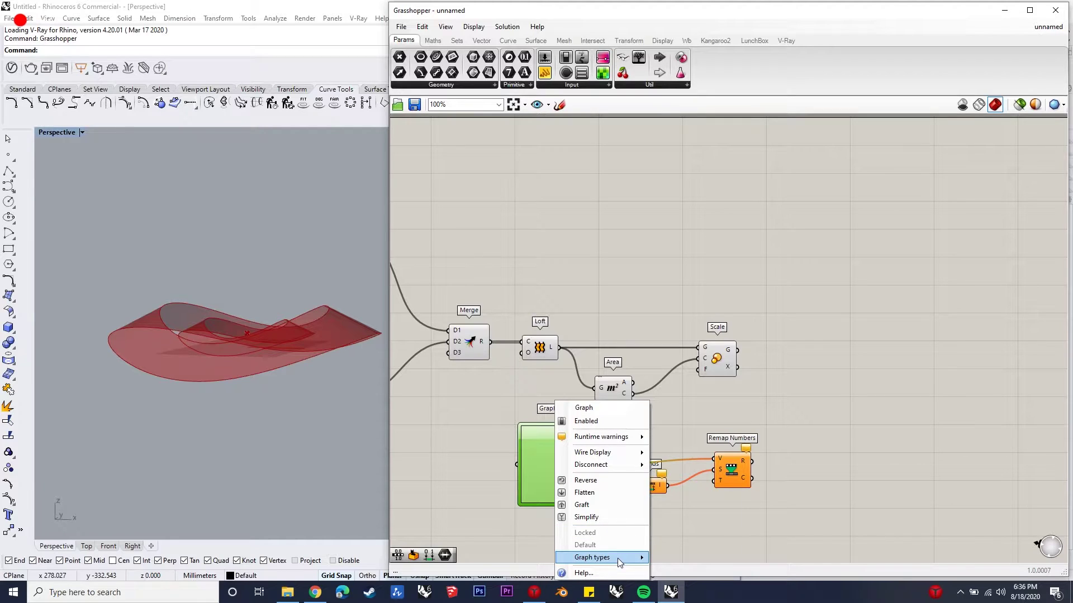
mouse_move(619, 558)
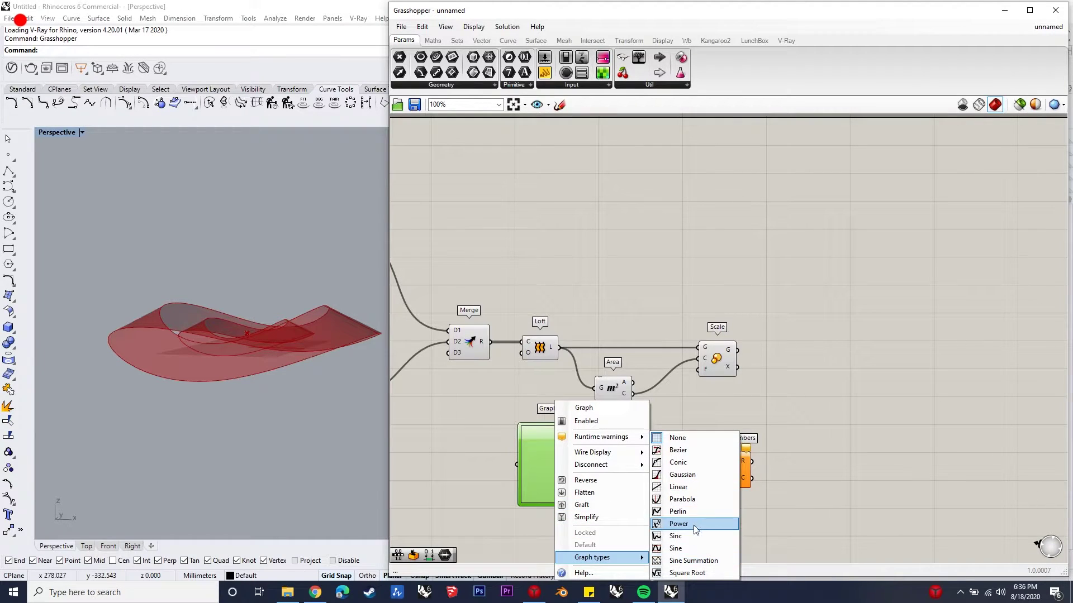
click(692, 497)
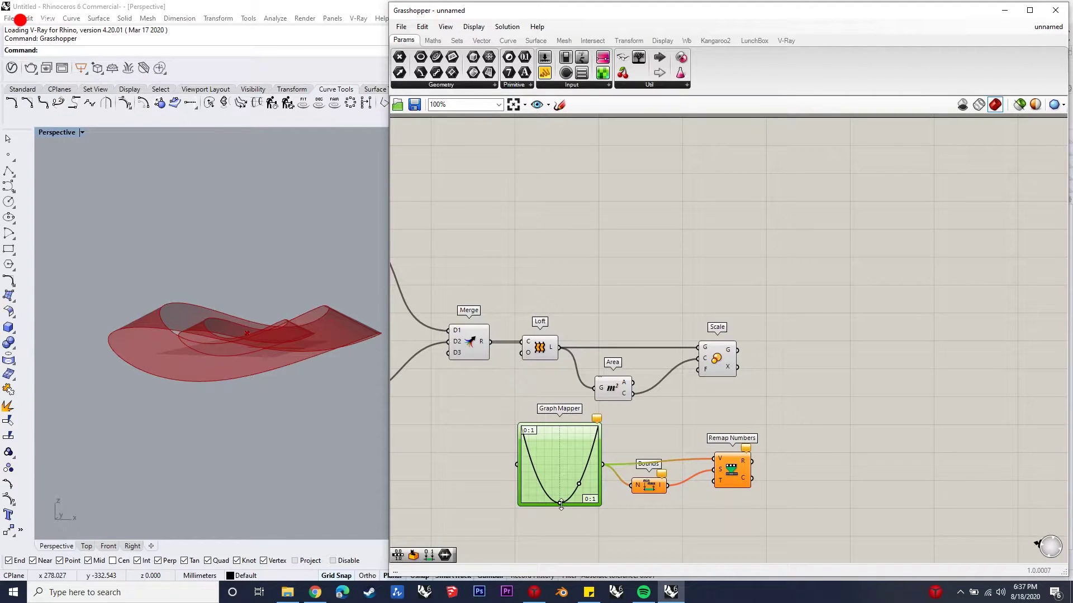
drag(559, 500, 566, 501)
Add a Range component and connect its output to the Parabola Graph Mapper's input
double_click(492, 506)
text(range)
key(Return)
drag(481, 490, 517, 464)
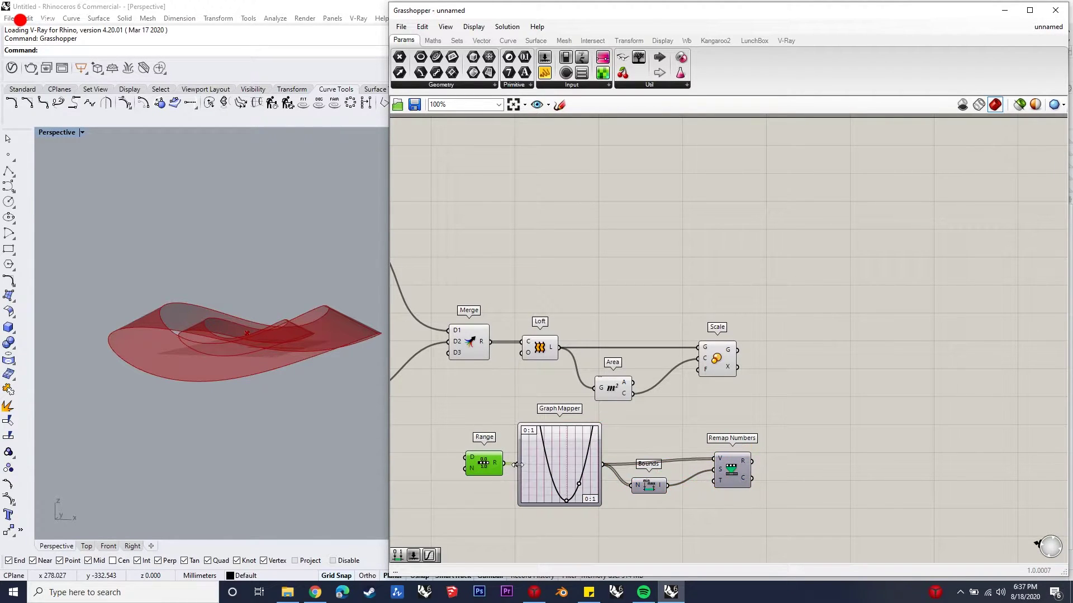
Create a number slider with value 10 and connect it to Range's N input
click(432, 507)
double_click(432, 526)
text(10)
key(Return)
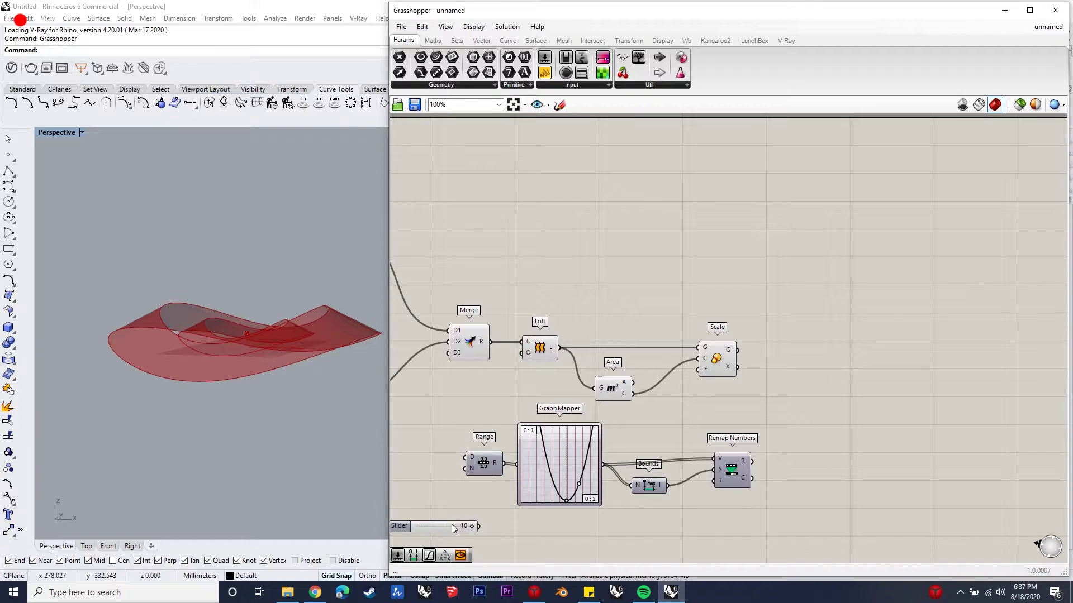
drag(478, 526, 465, 469)
scroll(810, 396, down, 2)
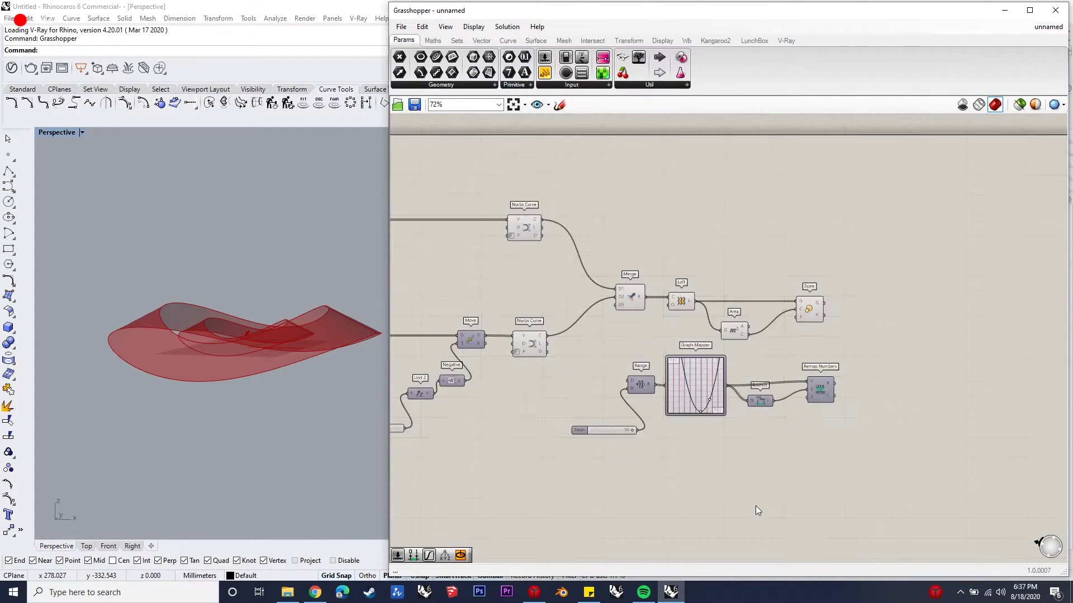
double_click(739, 480)
text(constru)
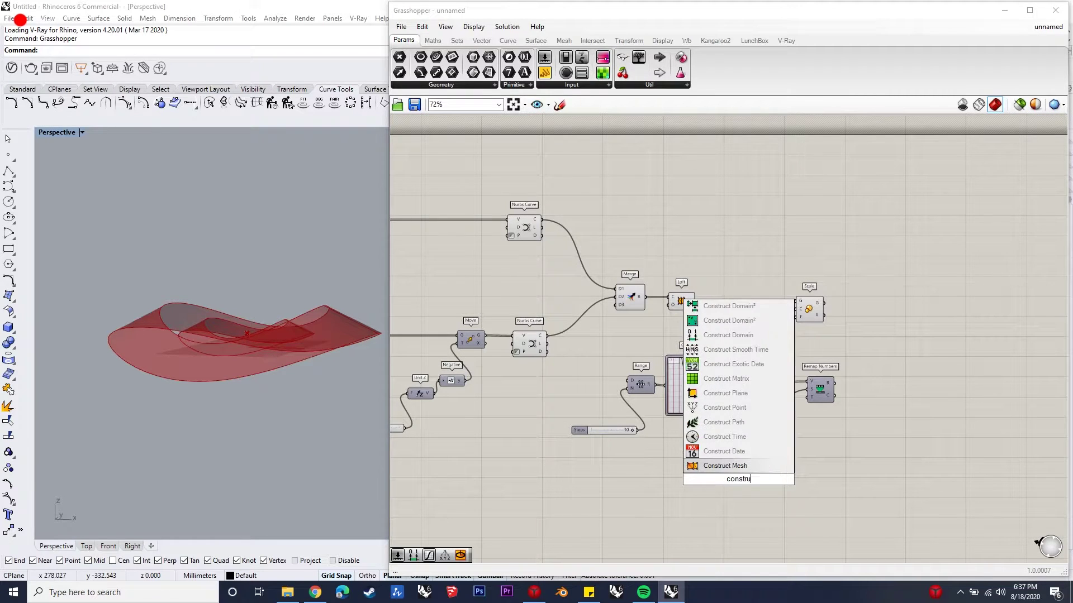
text(ct domain)
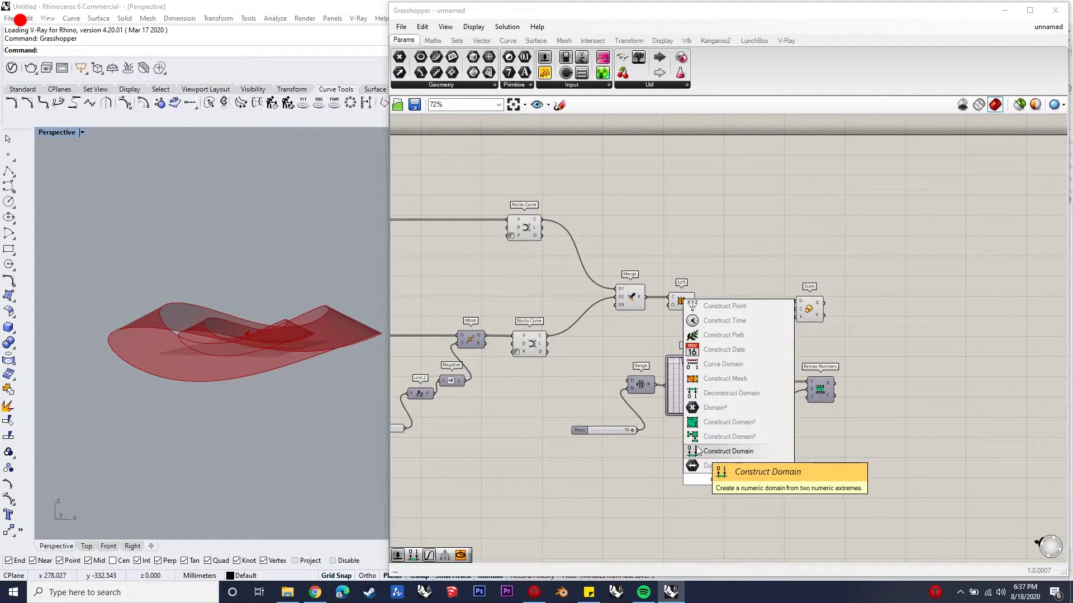
click(760, 466)
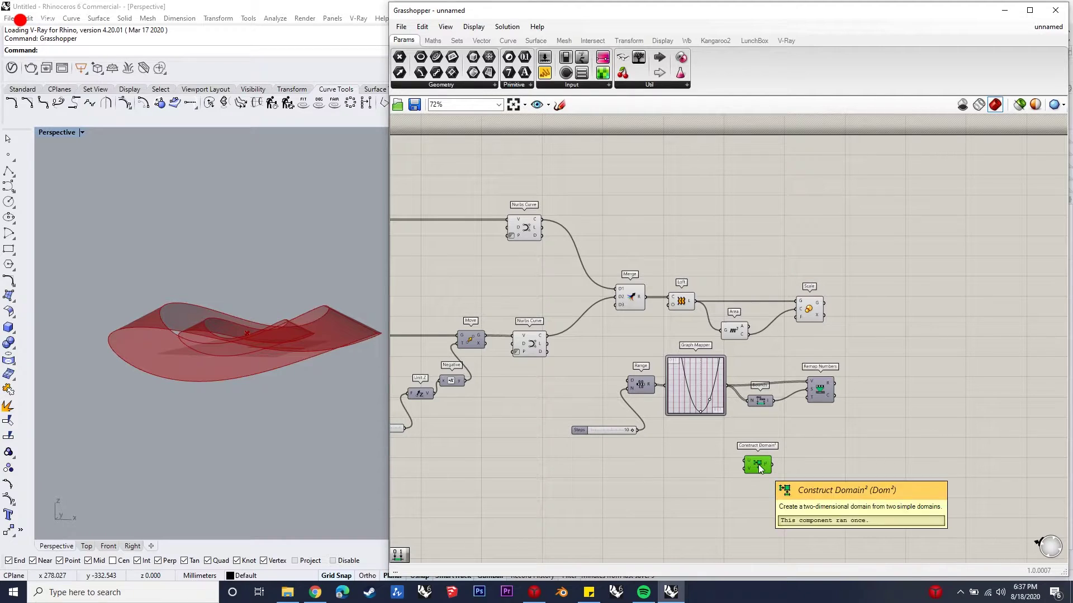
key(Delete)
Add a Construct Domain component below Bounds and connect its output to Remap Numbers' T input
double_click(759, 466)
text(construct domain)
click(768, 435)
drag(772, 462, 809, 397)
Create number sliders of 0.05 and 0.87 and connect them to Construct Domain's A and B inputs respectively
double_click(578, 462)
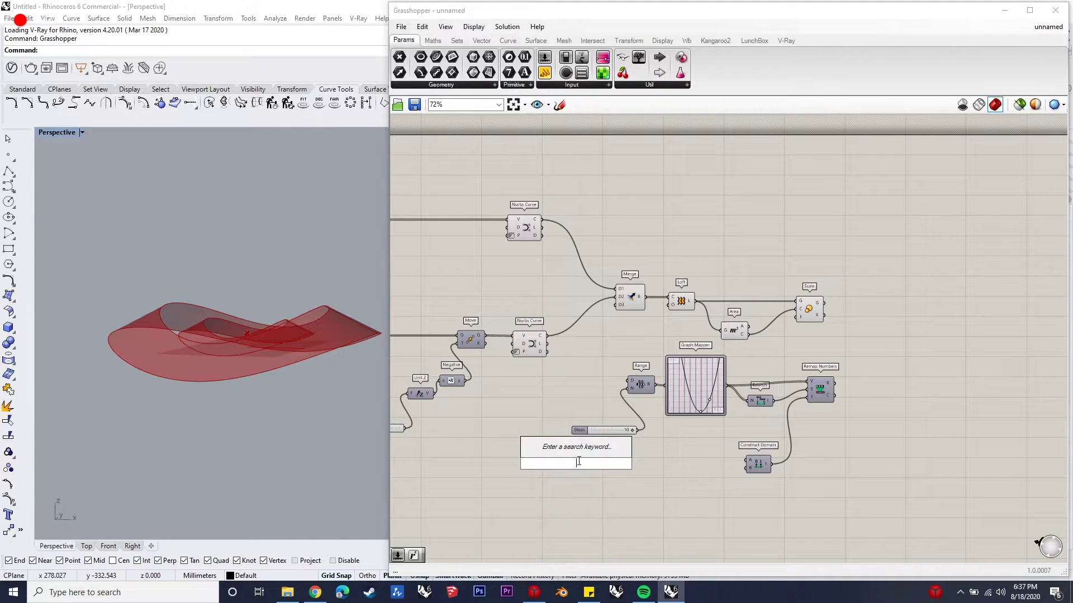
text(.05)
key(Return)
scroll(610, 449, up, 2)
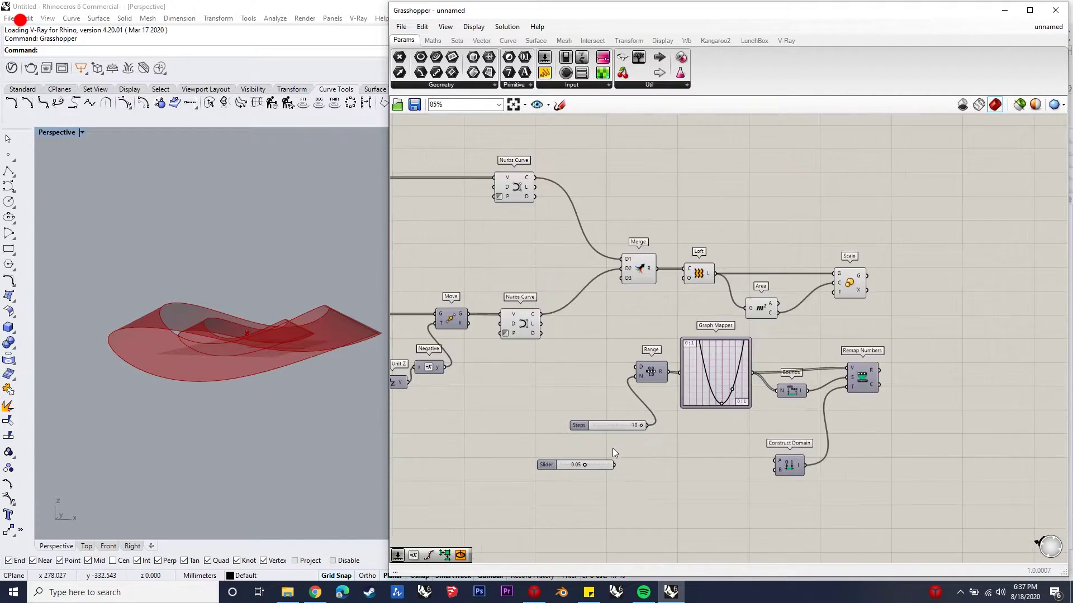
double_click(578, 495)
text(0.87)
key(Return)
drag(617, 467, 614, 494)
Align the Steps, Domain start and Domain end sliders along their left edges
drag(596, 526, 563, 455)
shift+click(571, 419)
click(582, 410)
click(579, 375)
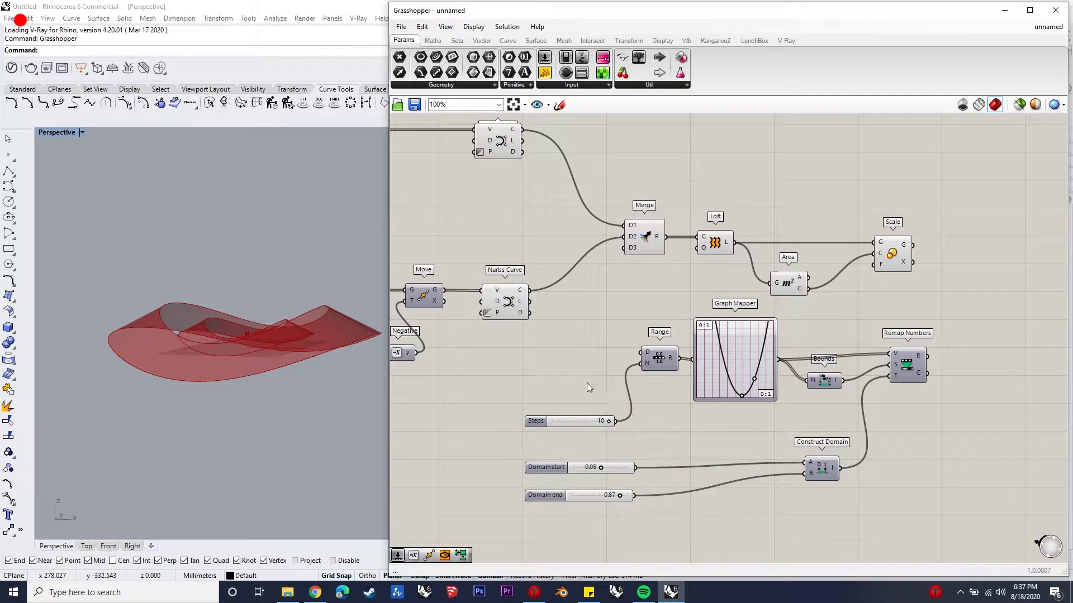
Move Scale farther from Area and connect the Remap Numbers result to Scale's F input
scroll(643, 420, down, 2)
scroll(859, 307, up, 2)
drag(762, 335, 818, 334)
drag(802, 423, 804, 331)
right_drag(240, 430, 239, 360)
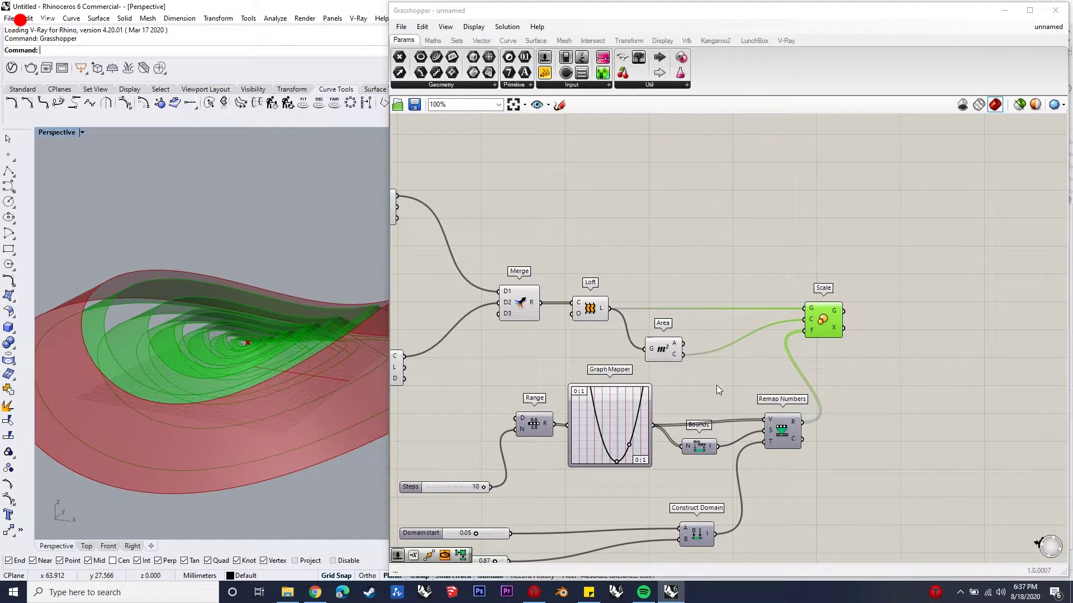
Add a Merge component beyond Scale and connect the Loft result to D1 and the scaled geometry to D2
click(934, 293)
double_click(903, 268)
text(merge)
key(Return)
drag(843, 312, 609, 308)
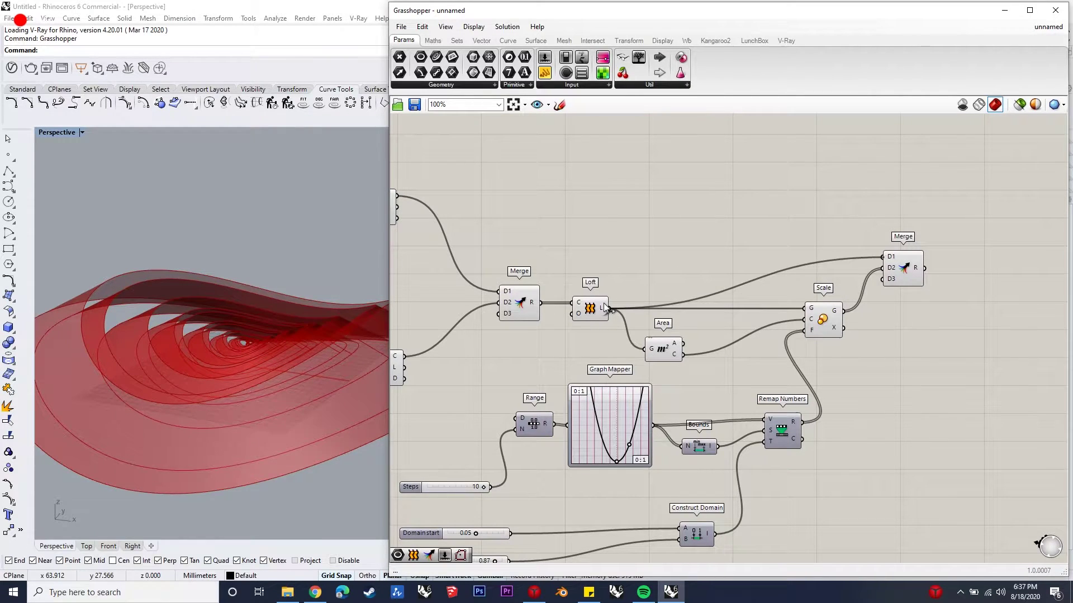
click(900, 269)
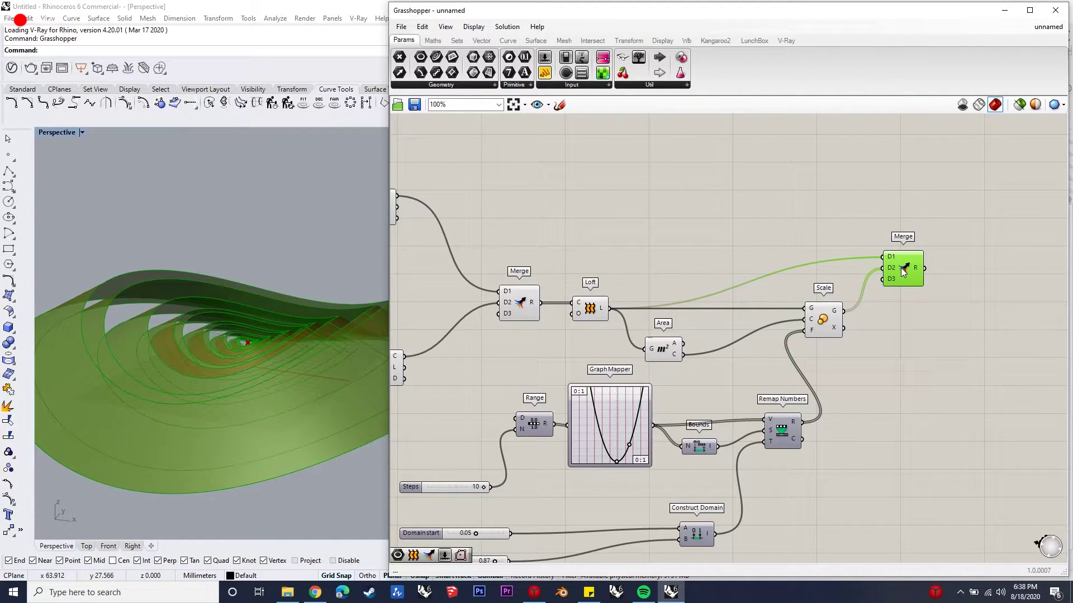
Turn off the preview of the components from the first Merge and Loft through Scale, leaving the last Merge previewed
scroll(850, 283, down, 4)
drag(835, 482, 666, 296)
middle_click(667, 297)
click(701, 264)
click(943, 412)
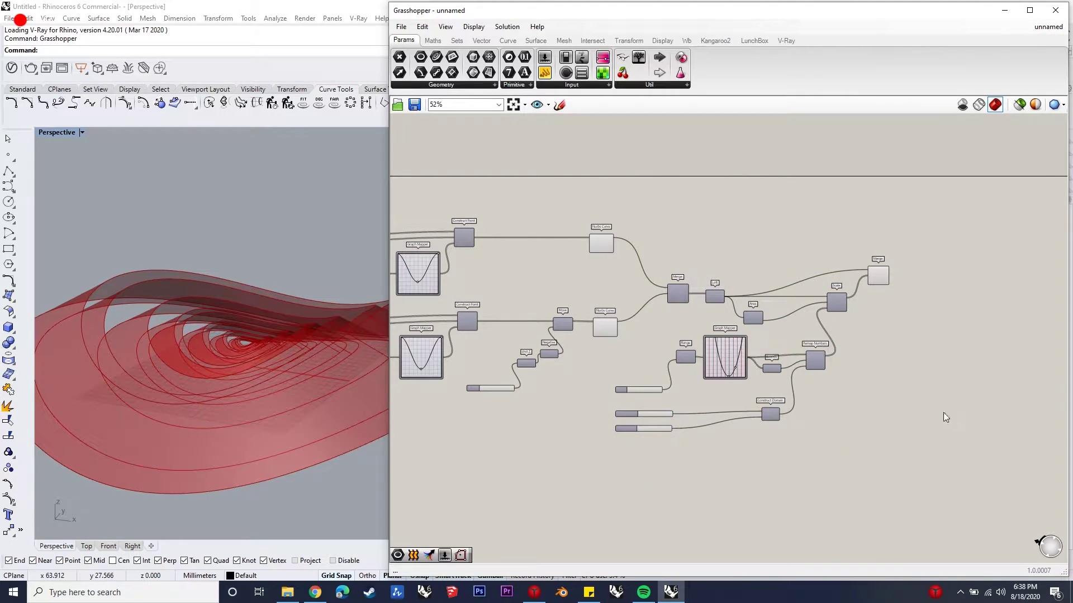
Add a Deconstruct Brep component and connect the last Merge's result to its B input
double_click(922, 274)
text(deco)
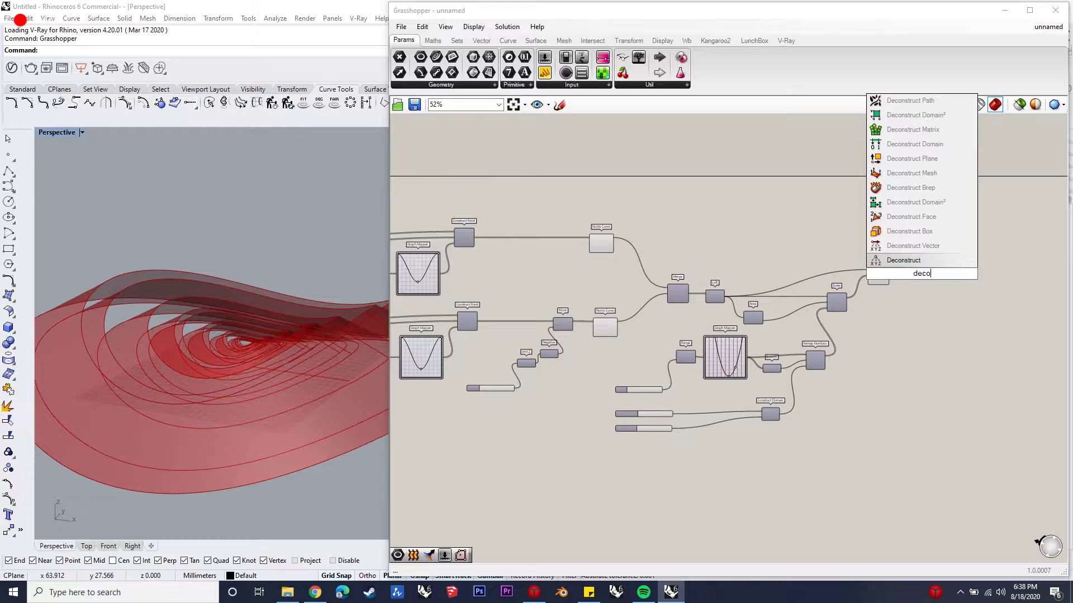
text(nstruct brep)
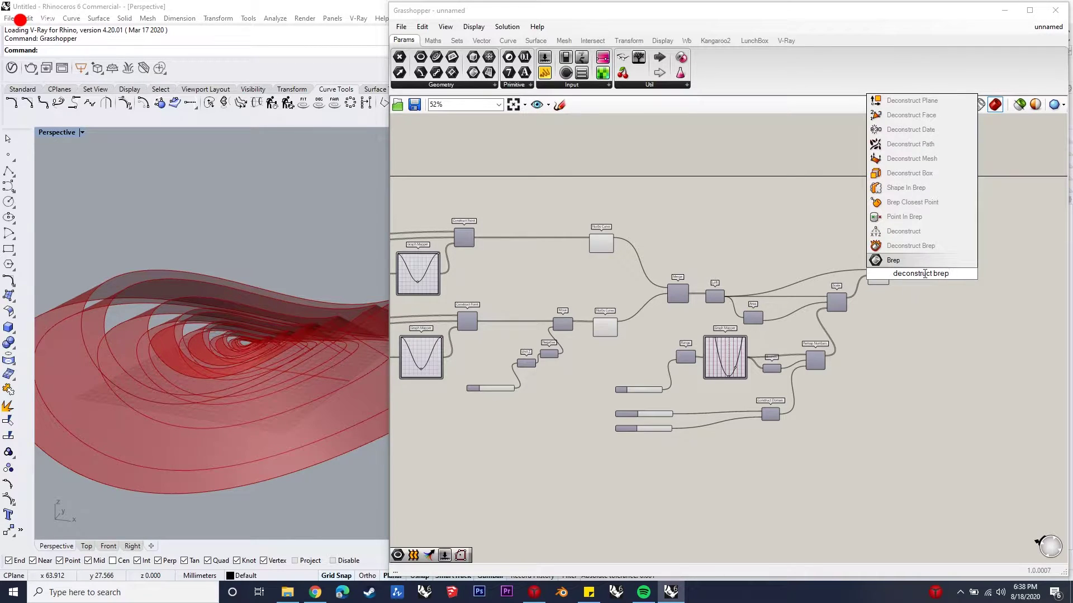
click(910, 246)
scroll(819, 277, up, 5)
drag(788, 295, 869, 298)
Add a Curve parameter, connect Deconstruct Brep's edges output to it, and flatten its data
click(998, 303)
double_click(998, 304)
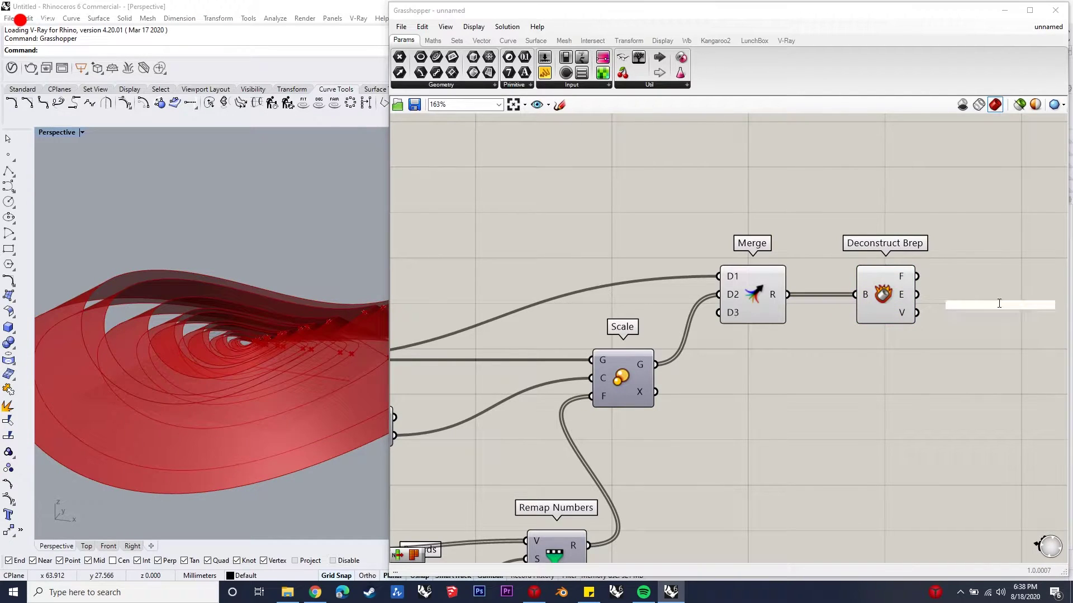
text(curve)
click(1008, 289)
drag(917, 294, 1007, 300)
right_click(1007, 300)
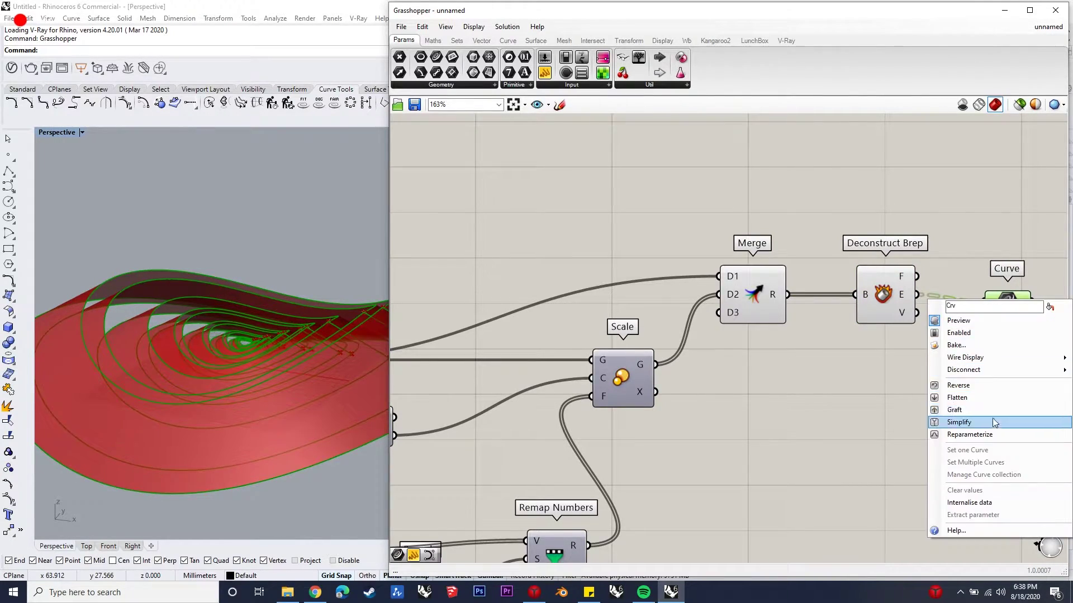
click(991, 398)
Add a List Item component beyond the Curve parameter and connect the flattened curves to its L input
scroll(773, 299, down, 5)
scroll(768, 297, down, 4)
scroll(920, 294, up, 7)
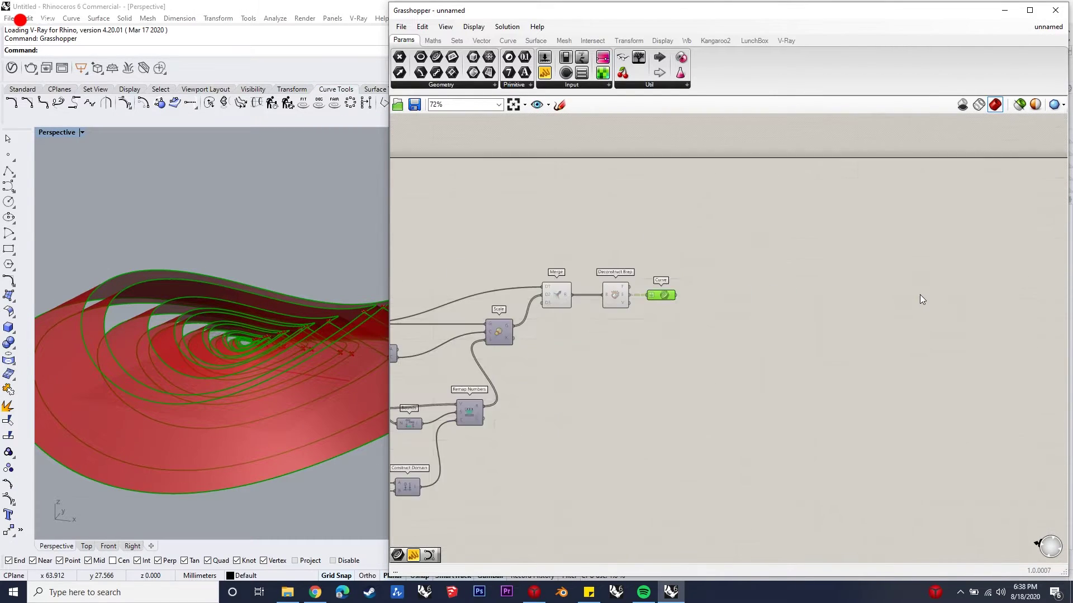
double_click(698, 280)
text(list item)
key(Return)
drag(604, 293, 678, 270)
drag(695, 288, 703, 277)
drag(707, 295, 700, 310)
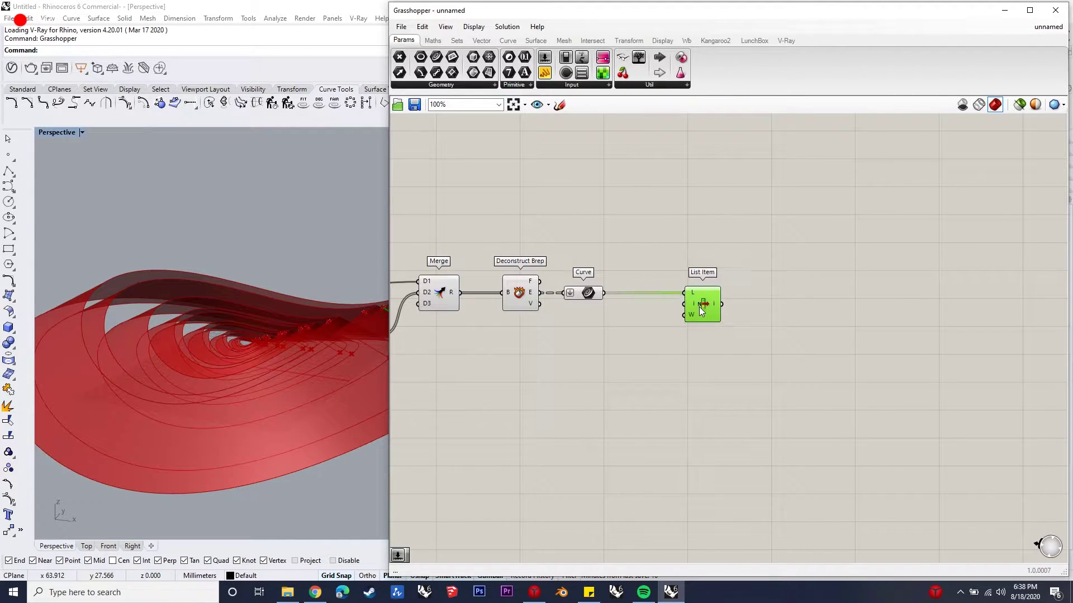
Add a second List Item below the first and connect the flattened Curve parameter to its L input
click(696, 428)
double_click(696, 428)
text(list item)
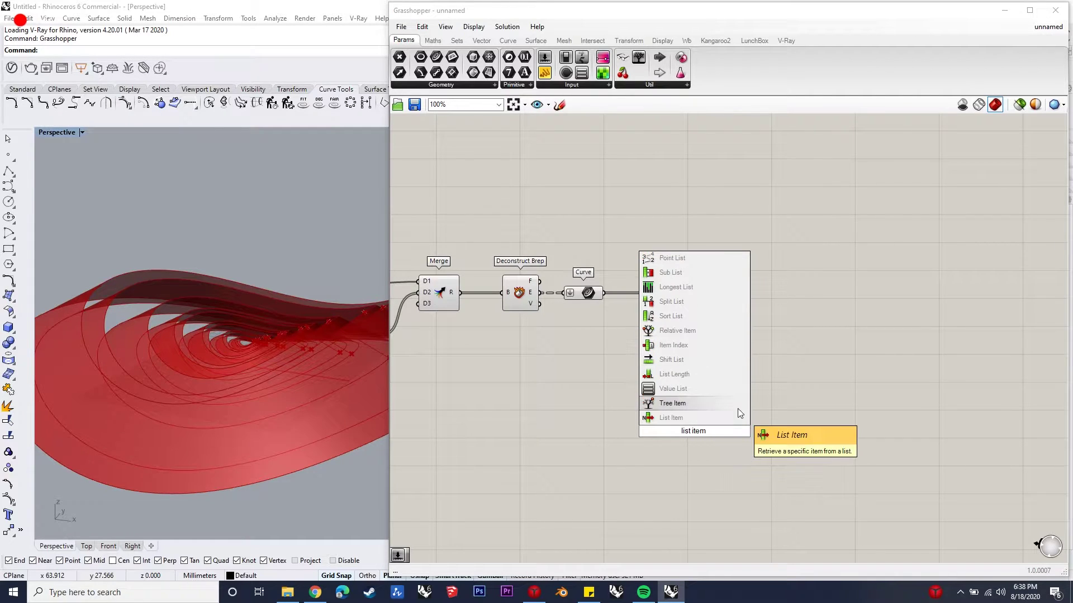
key(Return)
drag(702, 405, 699, 411)
drag(625, 330, 685, 402)
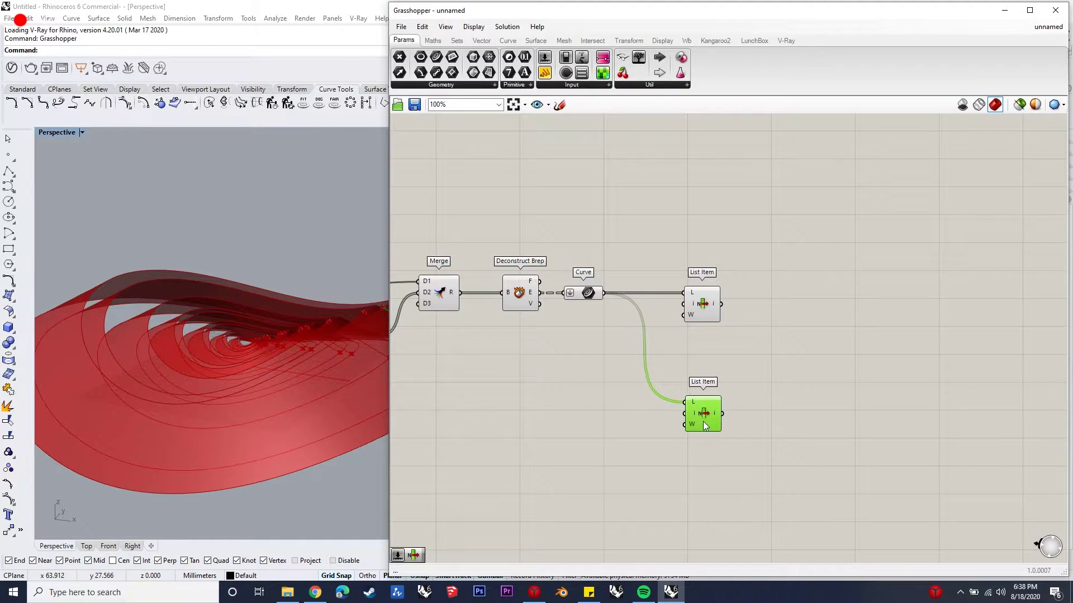
Create a number slider set to 2 and connect it to the first List Item's index input
click(560, 334)
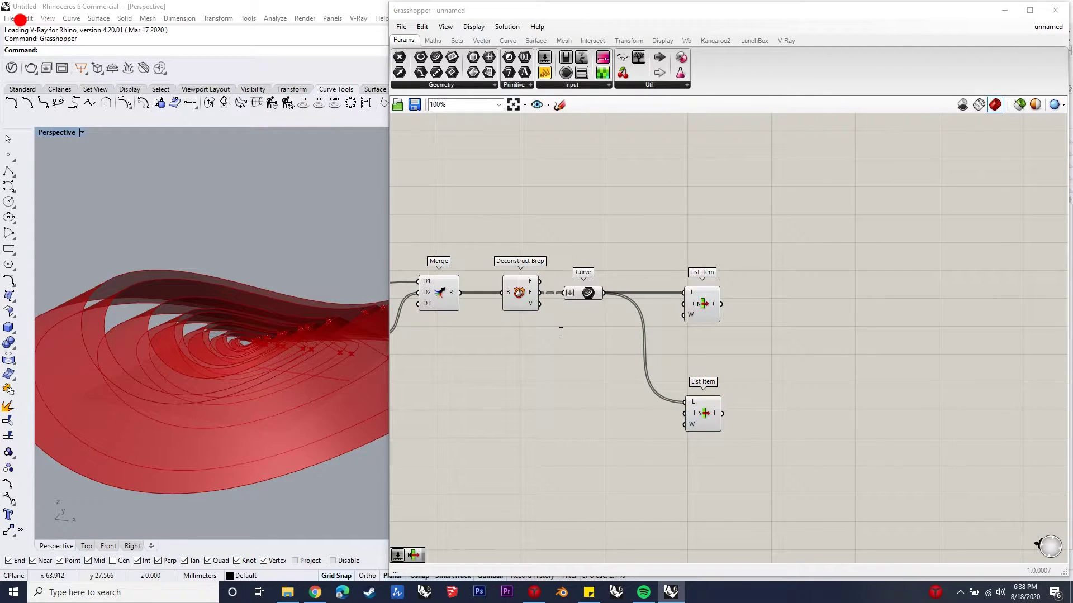
double_click(560, 334)
text(2)
key(Return)
drag(603, 331, 683, 304)
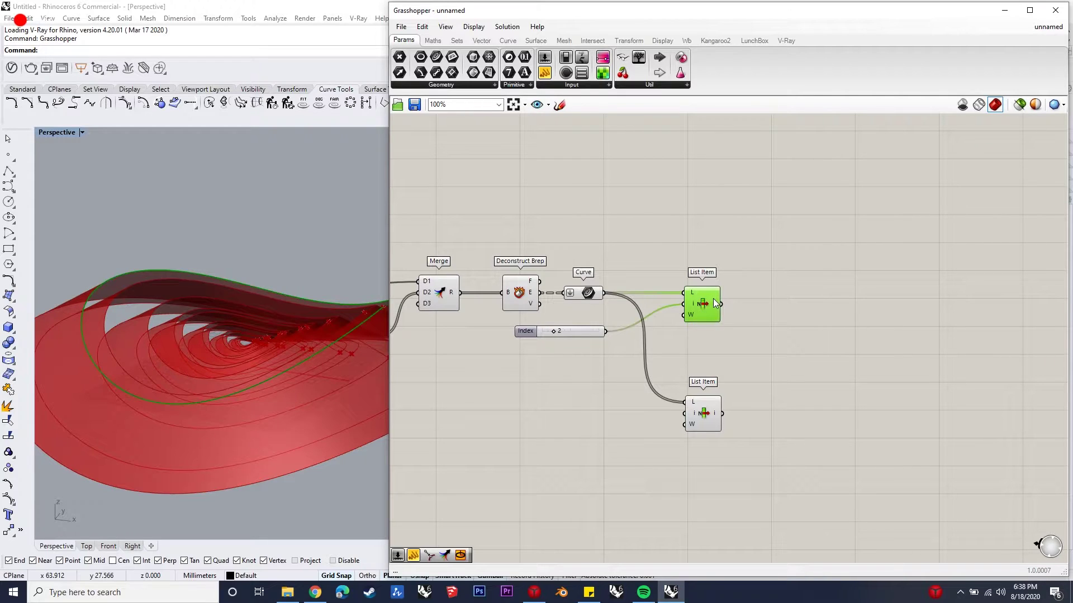
click(760, 333)
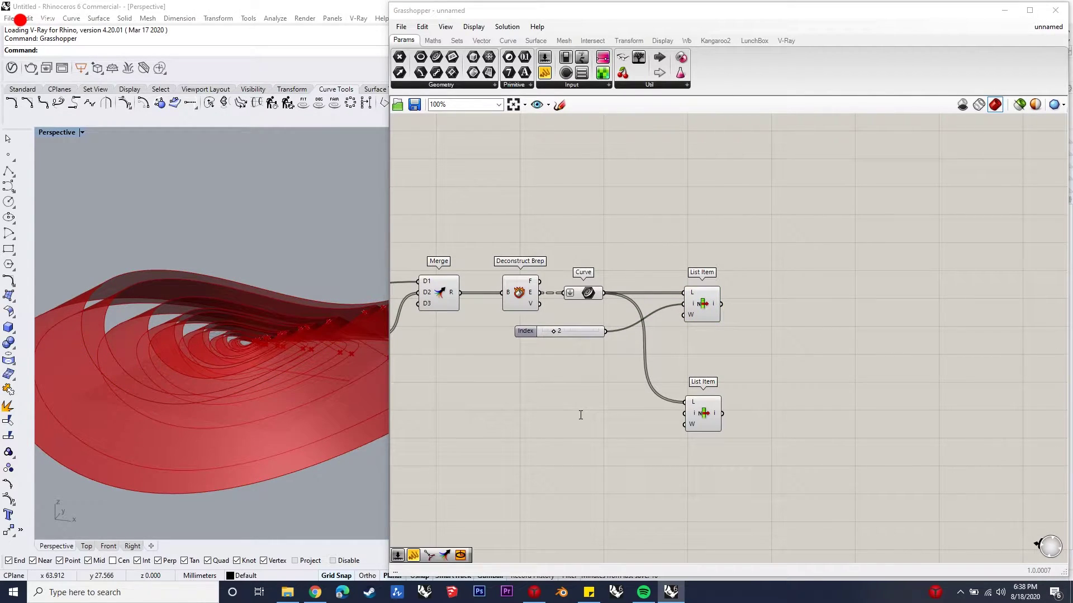
Feed a number slider set to 20 into the second List Item's index, checking the picked curve and aligning the component below the first
double_click(581, 416)
text(20)
key(Return)
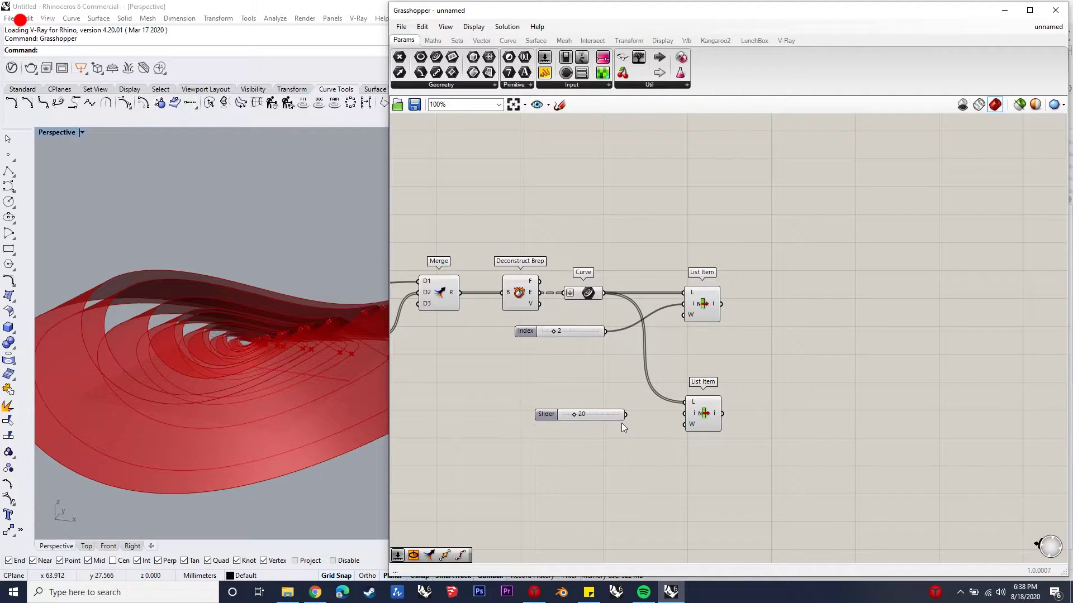
drag(684, 413, 626, 415)
click(701, 416)
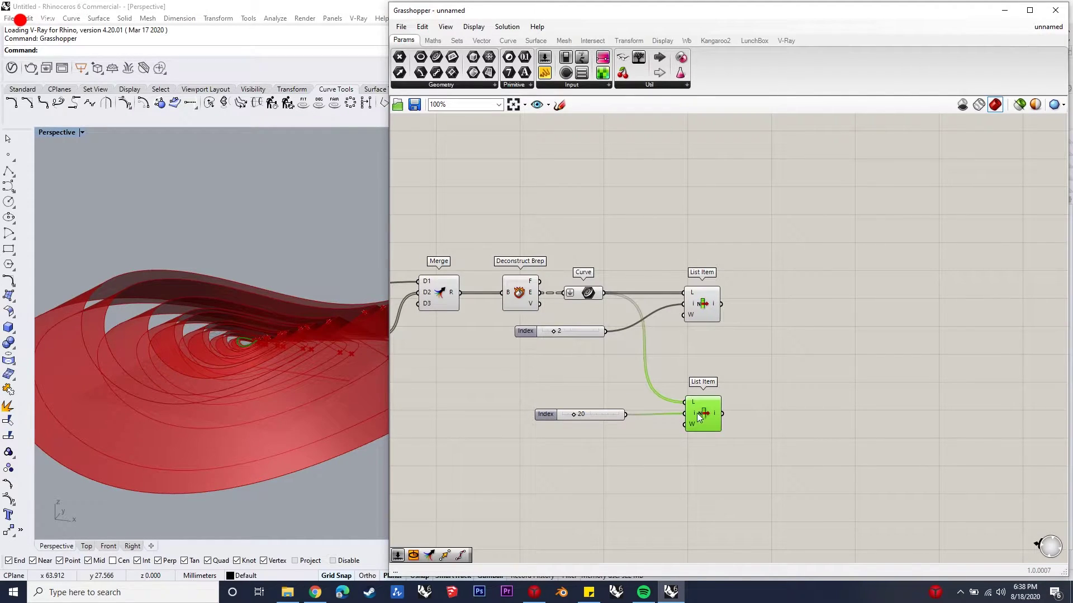
right_drag(251, 335, 256, 407)
scroll(257, 350, up, 6)
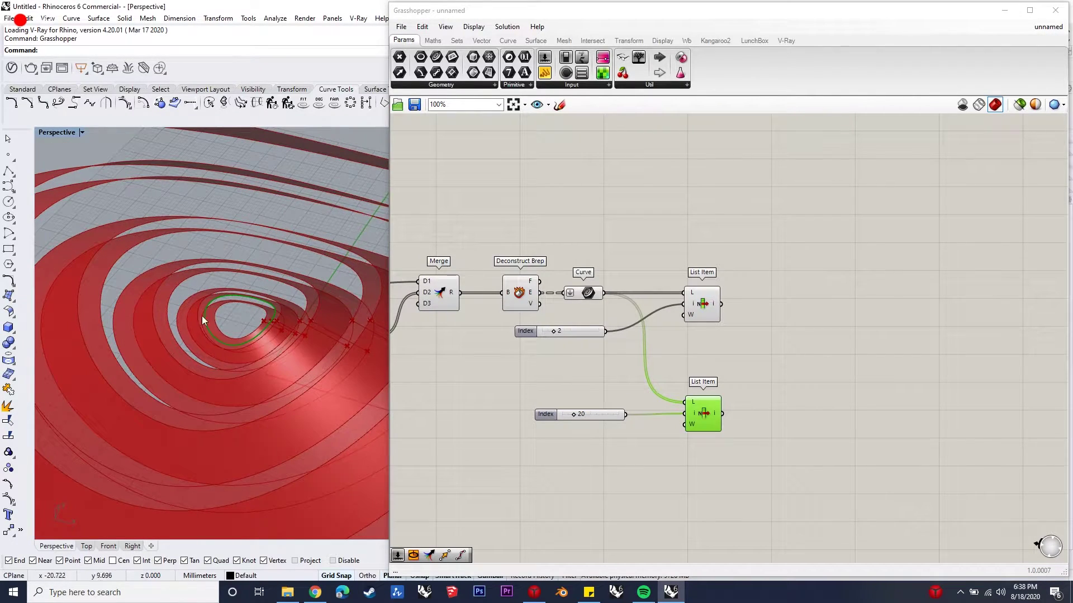
scroll(293, 320, down, 8)
right_drag(294, 335, 302, 312)
click(706, 416)
drag(707, 417, 705, 415)
click(760, 353)
Add two Divide Curve components and connect each List Item's output to the C input of one of them
double_click(770, 314)
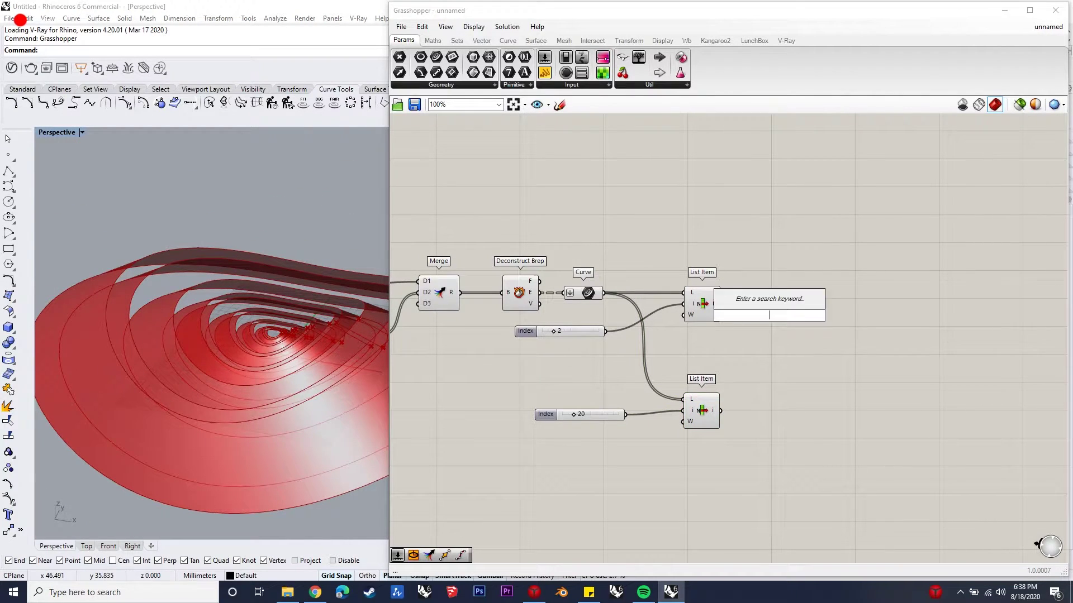
text(divide curve)
click(787, 306)
drag(774, 312, 721, 411)
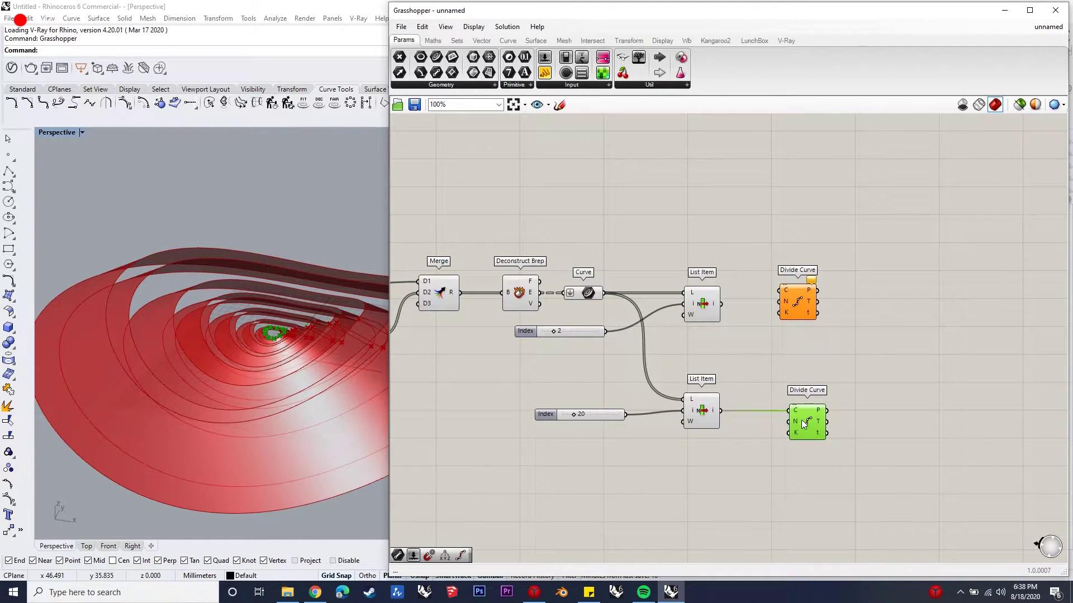
drag(721, 304, 787, 322)
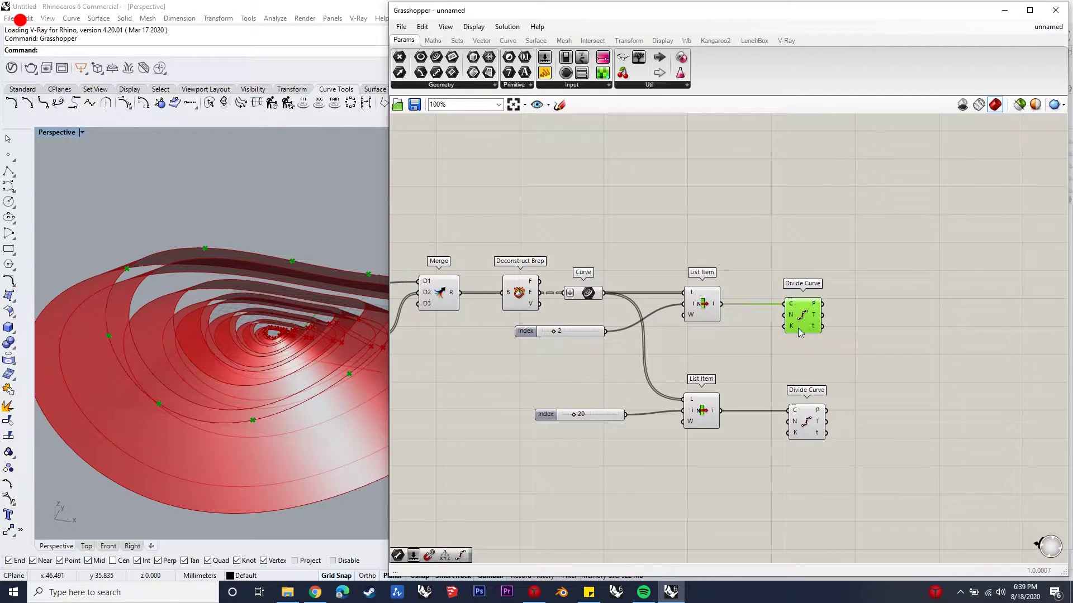
Create a number slider set to 200 and connect it to the N inputs of both Divide Curve components
click(723, 377)
double_click(726, 360)
text(200)
key(Return)
drag(751, 373, 790, 421)
key(ctrl+z)
drag(745, 363, 737, 358)
Add a Line component and connect the upper Divide Curve's points to A and the lower one's points to B
double_click(884, 359)
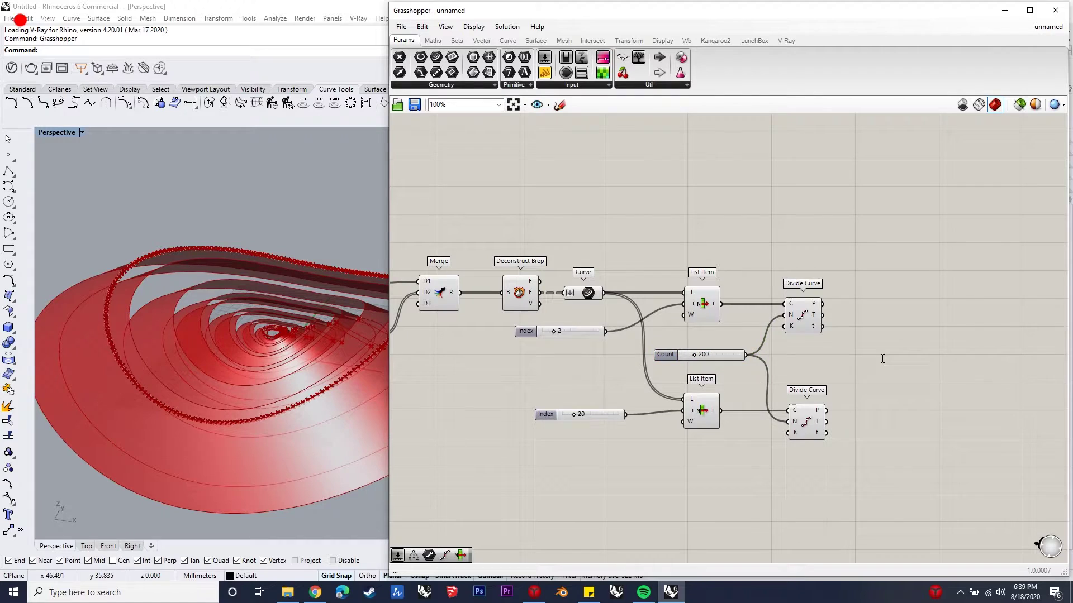
text(line)
click(892, 345)
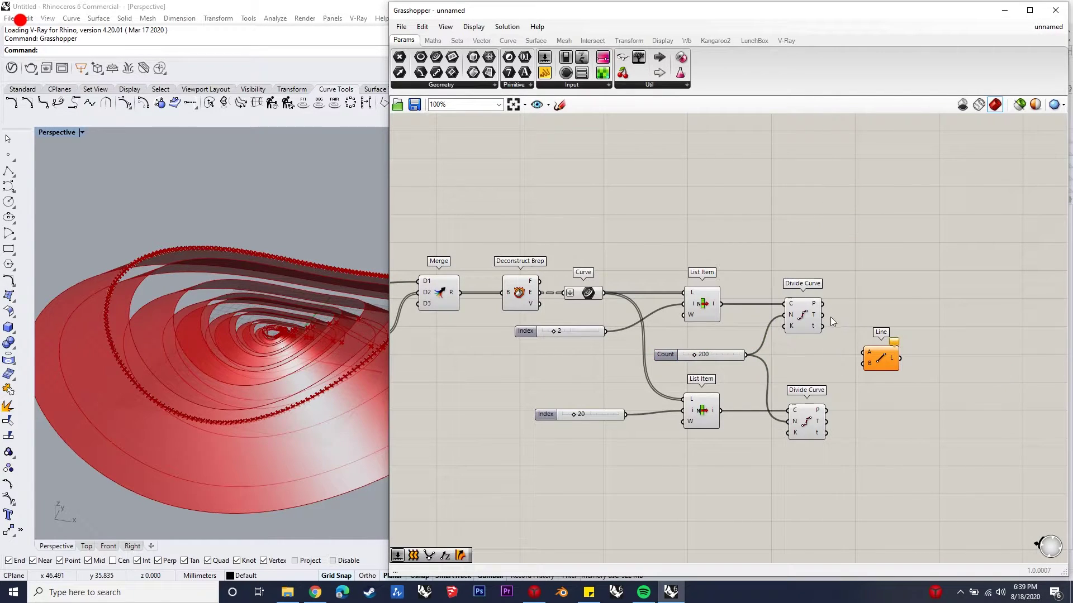
drag(822, 303, 864, 364)
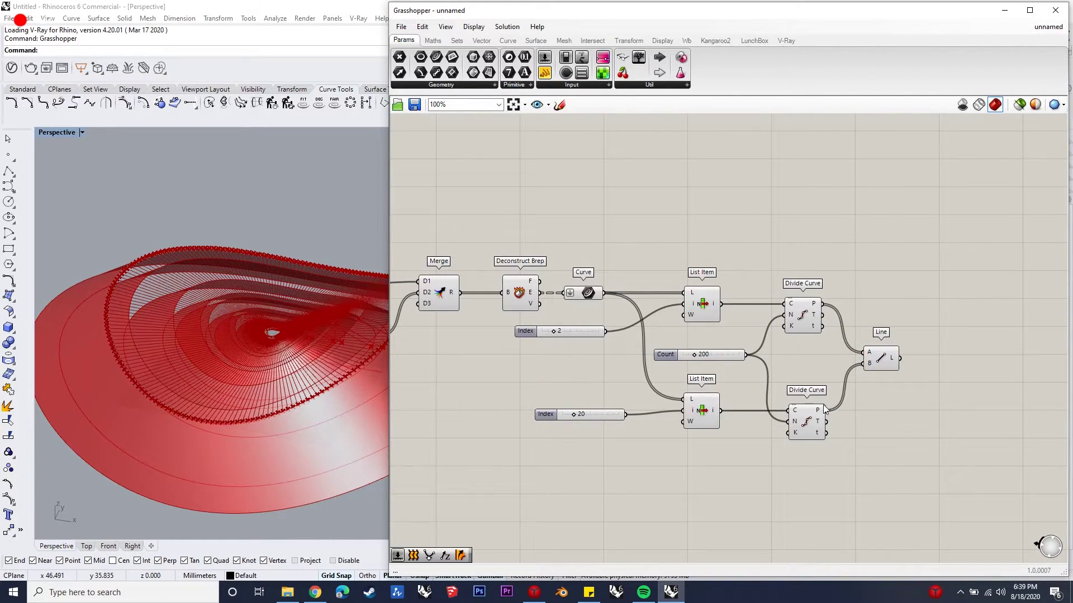
right_drag(180, 343, 262, 358)
Add a Pipe component fed by the Line output, with a number slider set to 0.3 connected to its radius
double_click(966, 366)
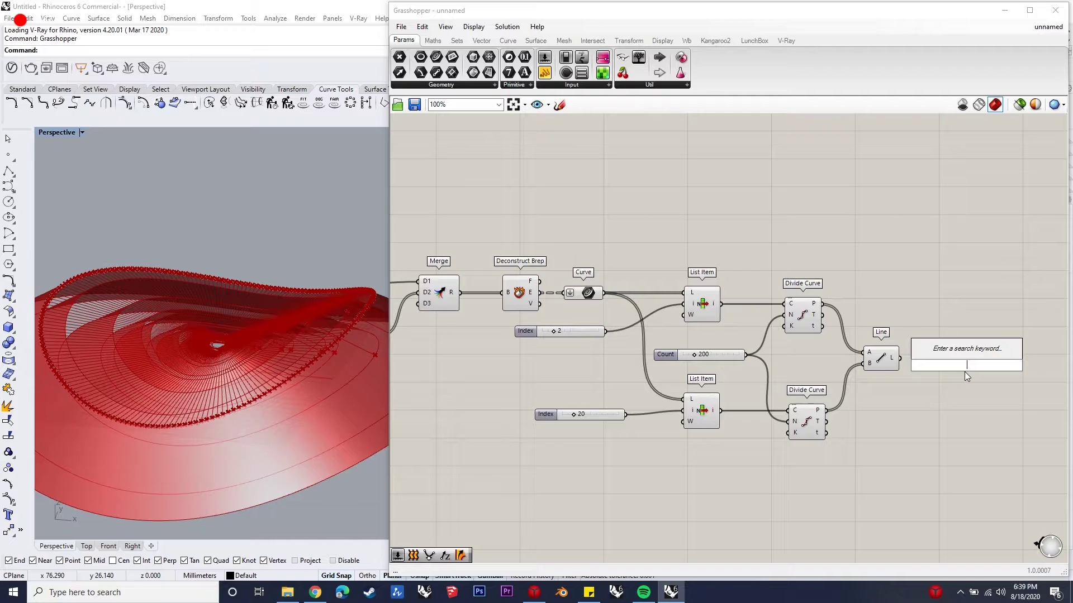
text(pipe)
key(Return)
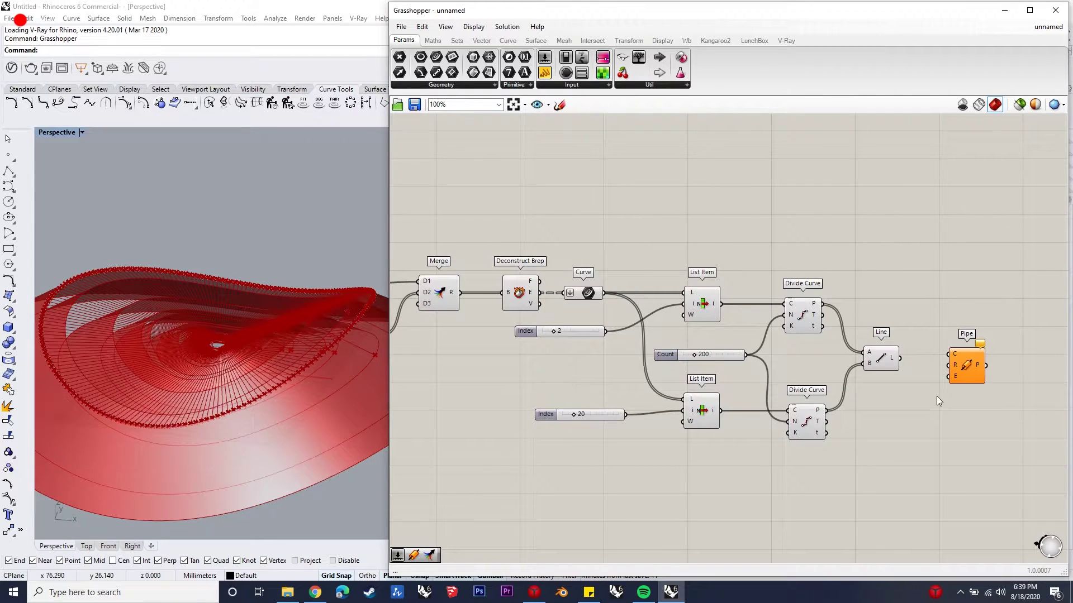
double_click(921, 517)
text(slider)
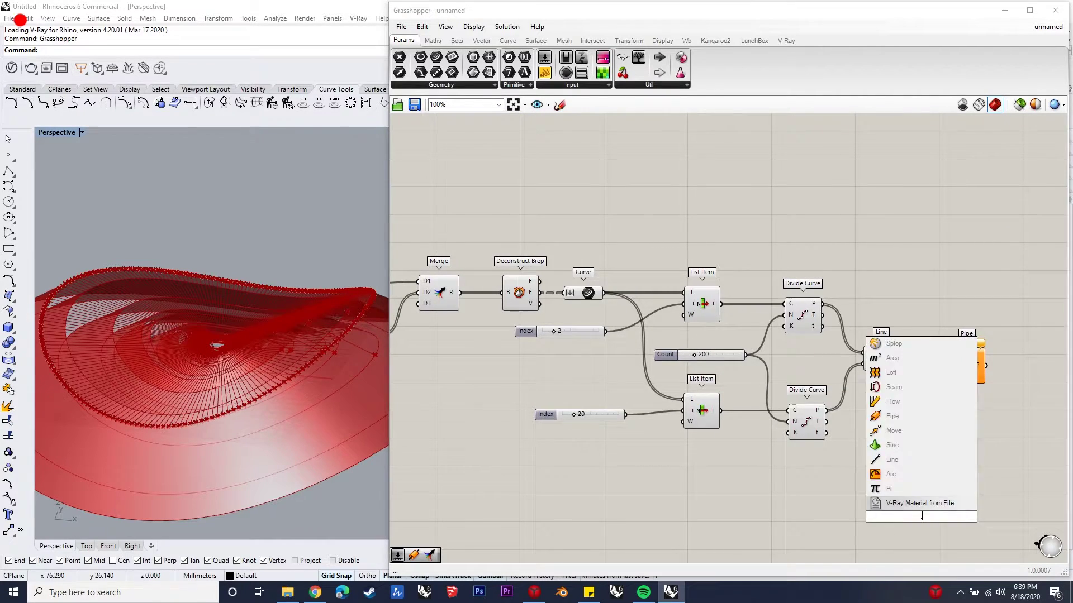
key(Return)
drag(957, 518, 975, 371)
click(862, 268)
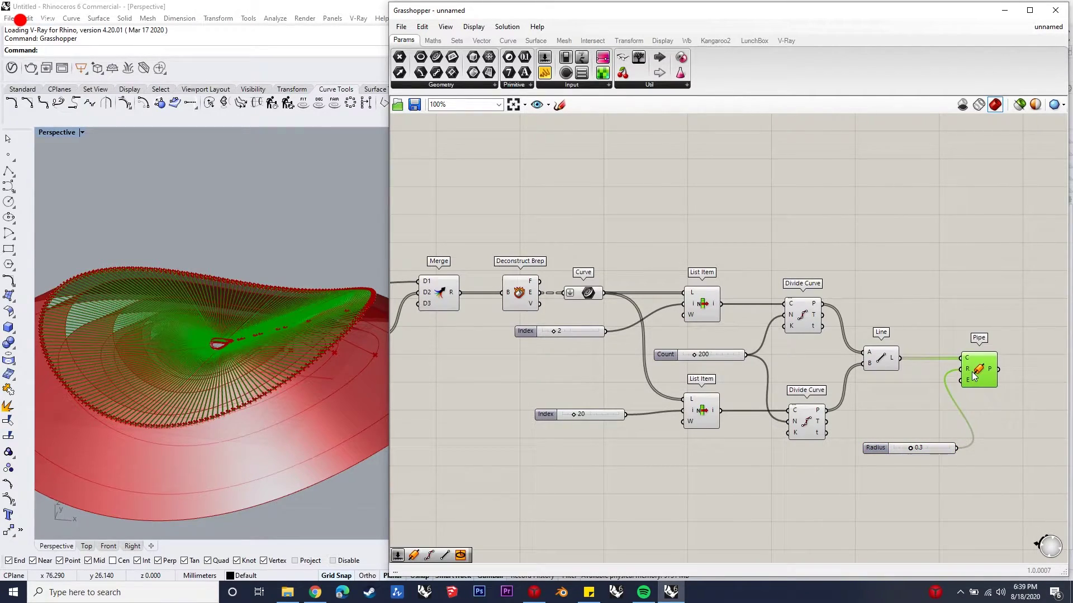
Turn off the preview of the components from the last Merge through Line, leaving Pipe previewed
scroll(966, 367, down, 3)
drag(941, 472, 692, 301)
middle_click(691, 348)
click(725, 309)
click(771, 268)
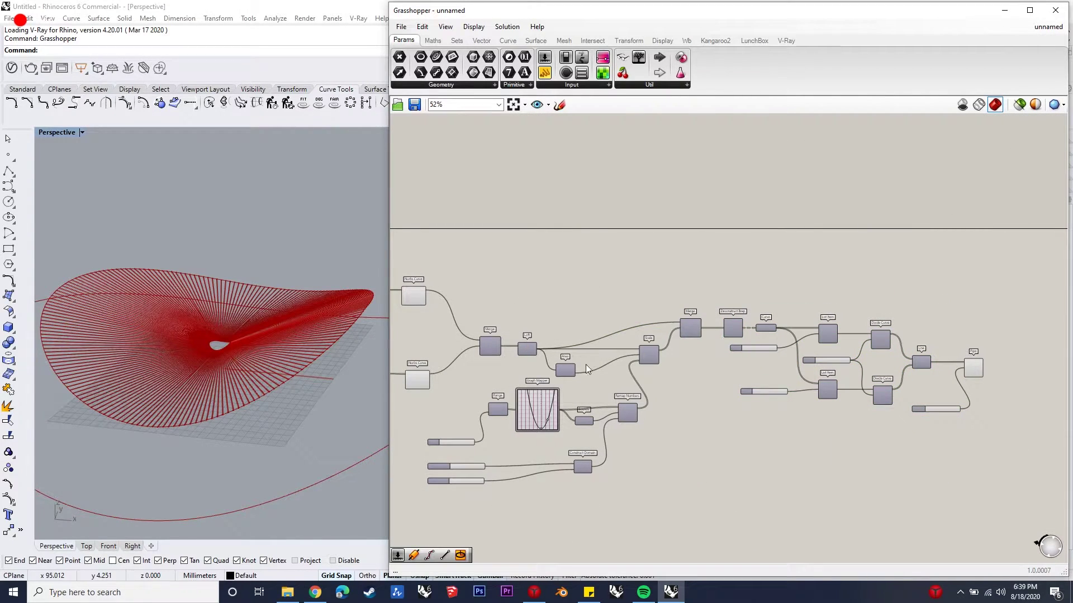
Turn the last Merge's preview back on alongside Pipe, keeping the components before it and between the two hidden
scroll(700, 324, up, 3)
scroll(708, 330, up, 2)
click(667, 330)
middle_click(667, 329)
click(691, 307)
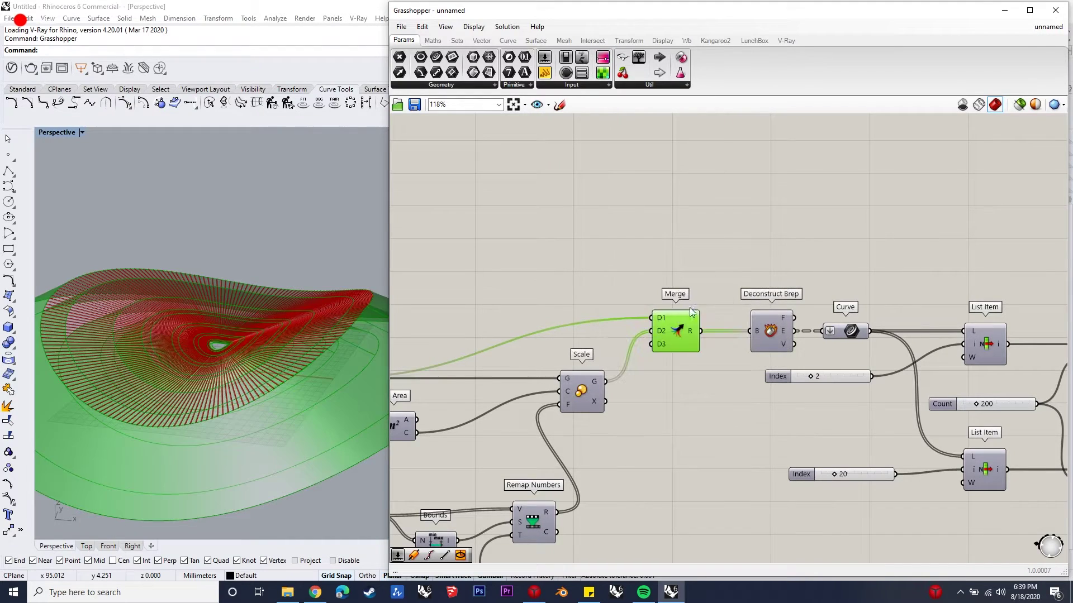
click(723, 300)
scroll(754, 323, down, 4)
drag(635, 475, 479, 251)
middle_click(507, 296)
click(541, 262)
click(663, 260)
scroll(635, 358, down, 2)
scroll(894, 370, up, 2)
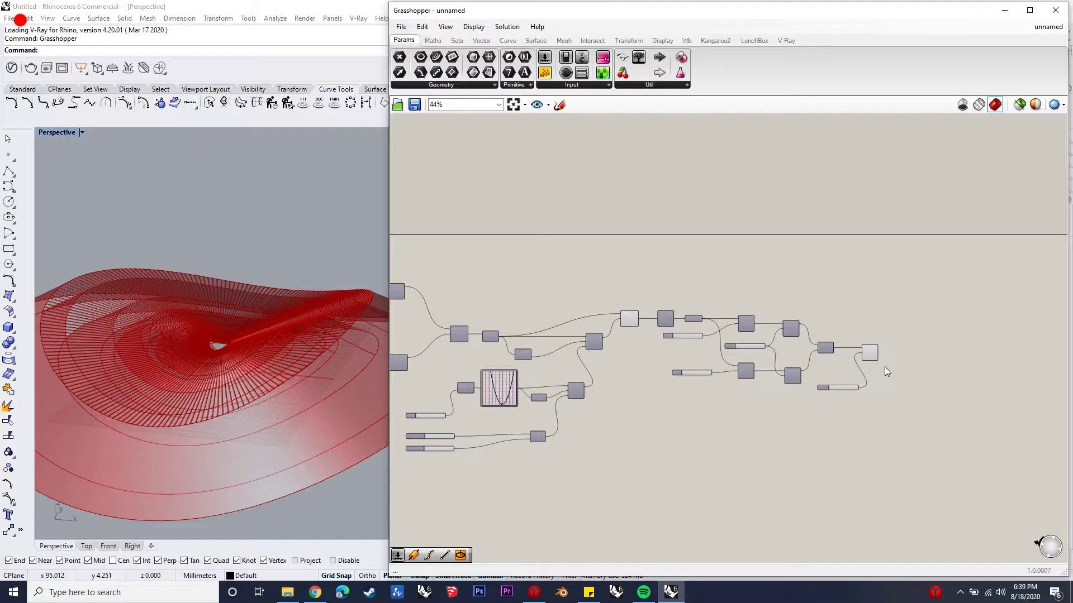
scroll(875, 363, up, 4)
click(877, 346)
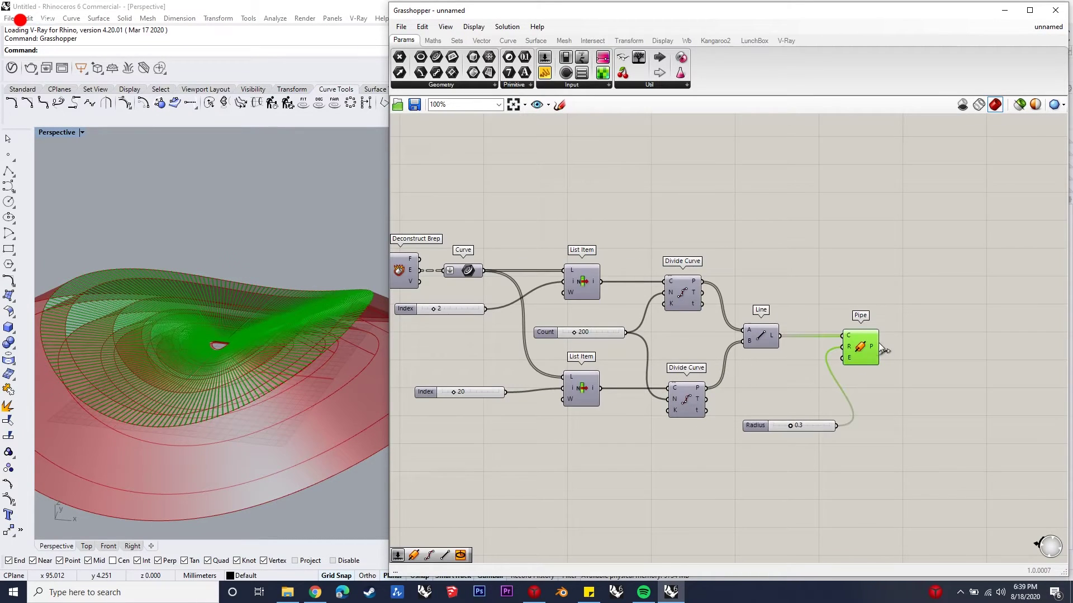
Add a Surface parameter below Pipe and connect the original Loft's output to it
scroll(887, 335, down, 3)
double_click(894, 471)
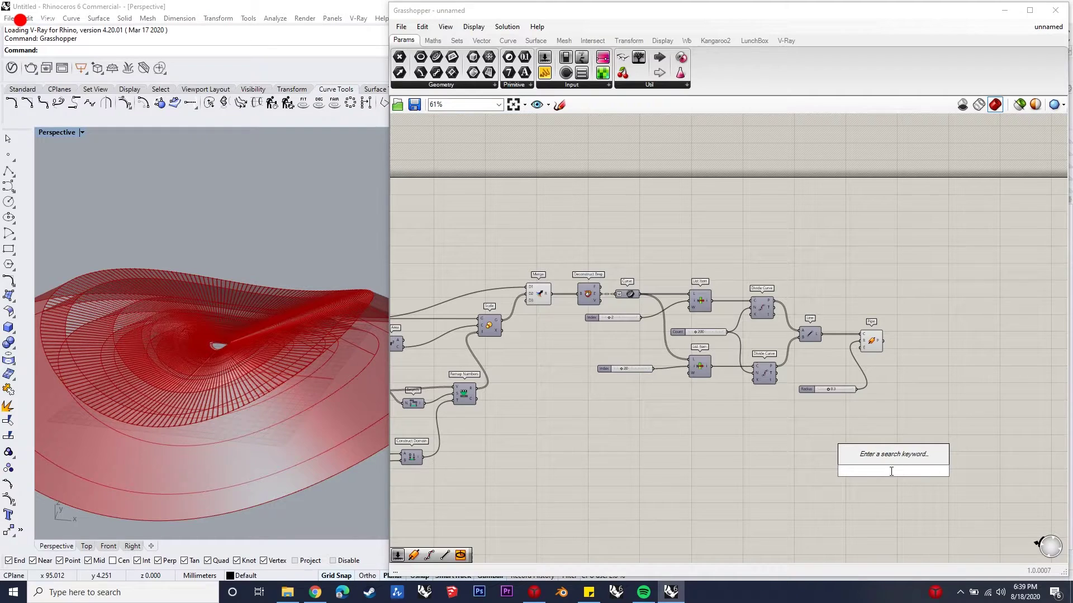
text(surface)
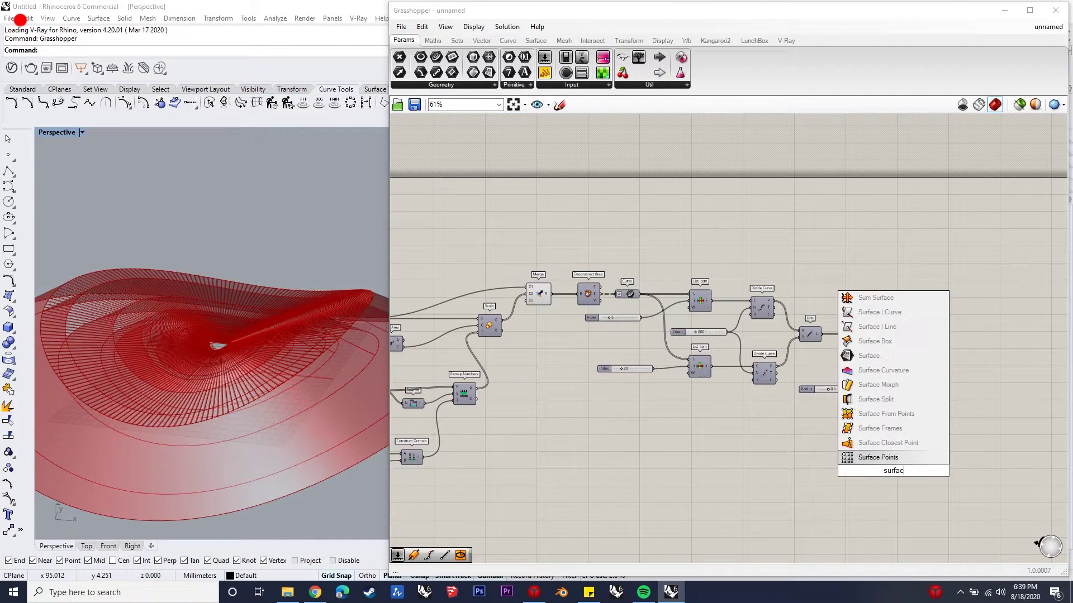
key(Return)
scroll(814, 321, down, 3)
scroll(559, 319, up, 3)
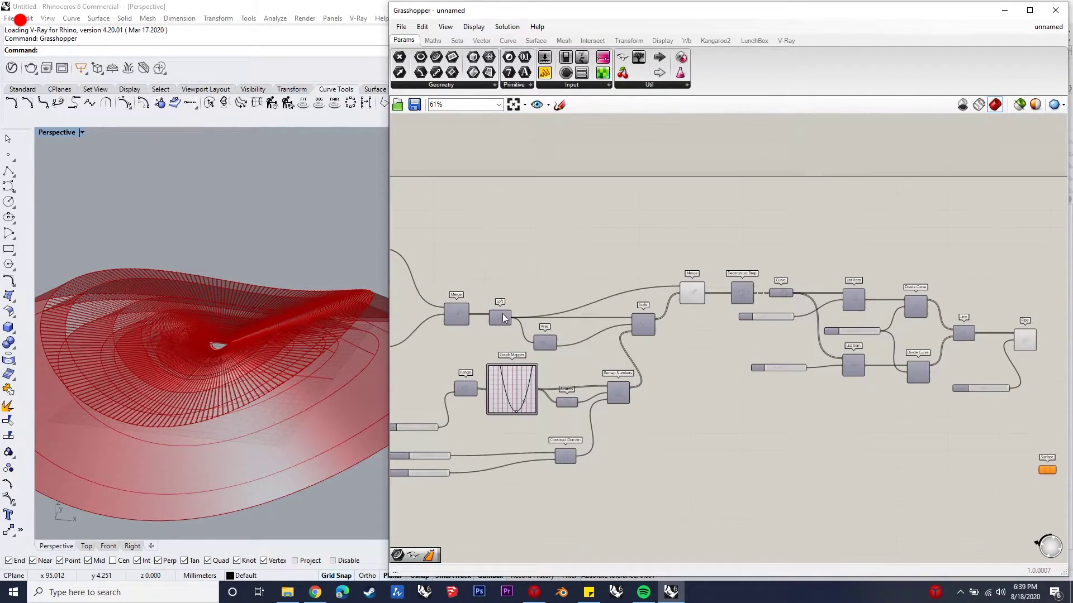
drag(513, 316, 910, 430)
click(463, 330)
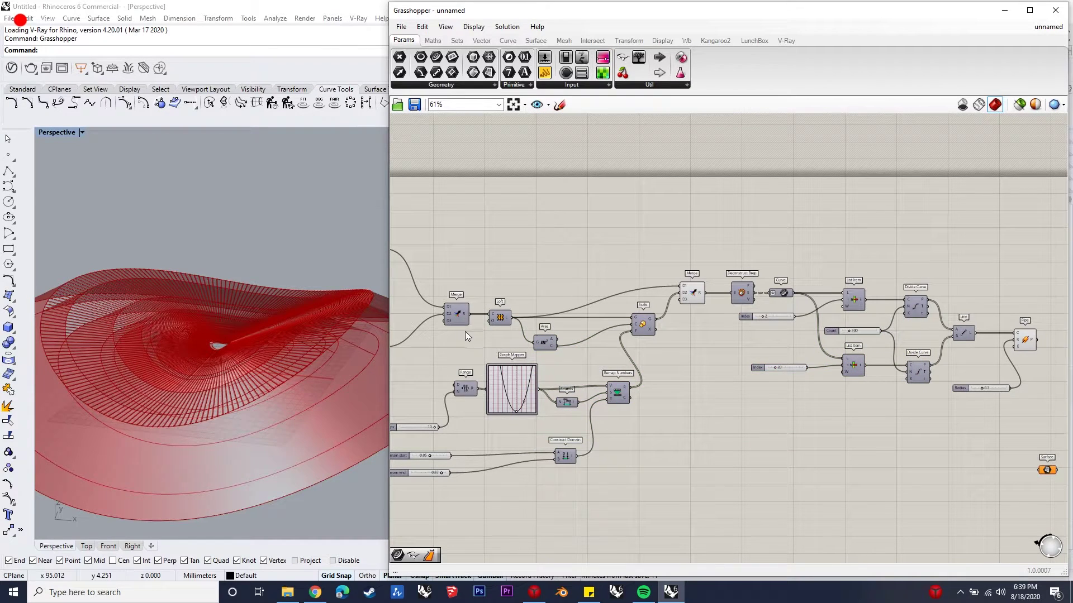
drag(512, 317, 973, 438)
scroll(976, 434, up, 2)
scroll(992, 445, up, 1)
click(957, 441)
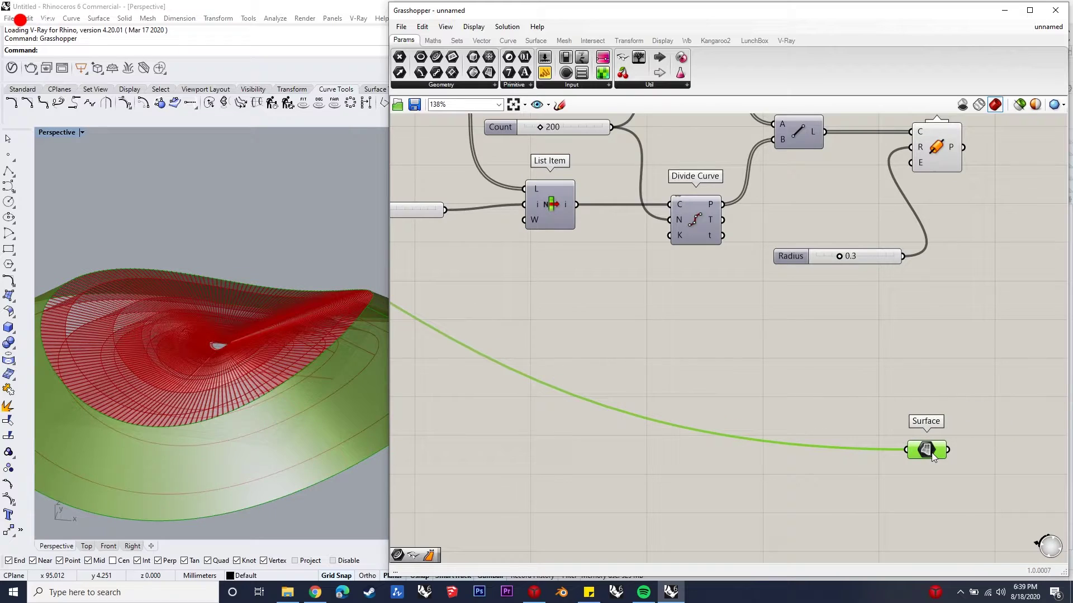
Add a Dimensions component beyond the Surface parameter and connect the surface to its S input
scroll(657, 380, down, 6)
right_drag(886, 392, 668, 374)
scroll(668, 374, up, 2)
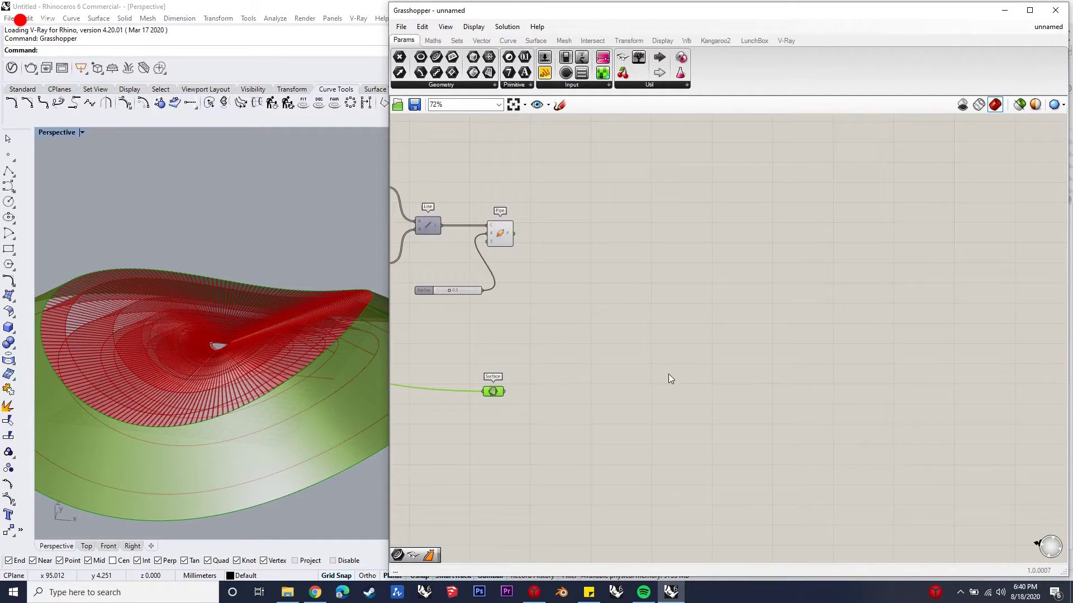
scroll(667, 372, up, 1)
drag(468, 396, 471, 397)
click(625, 388)
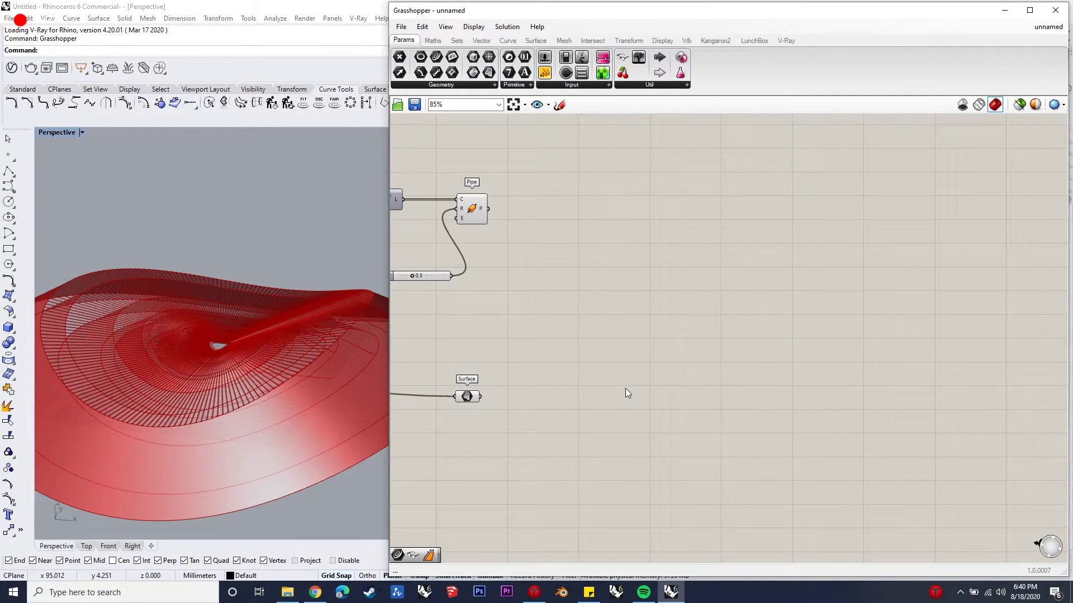
double_click(625, 388)
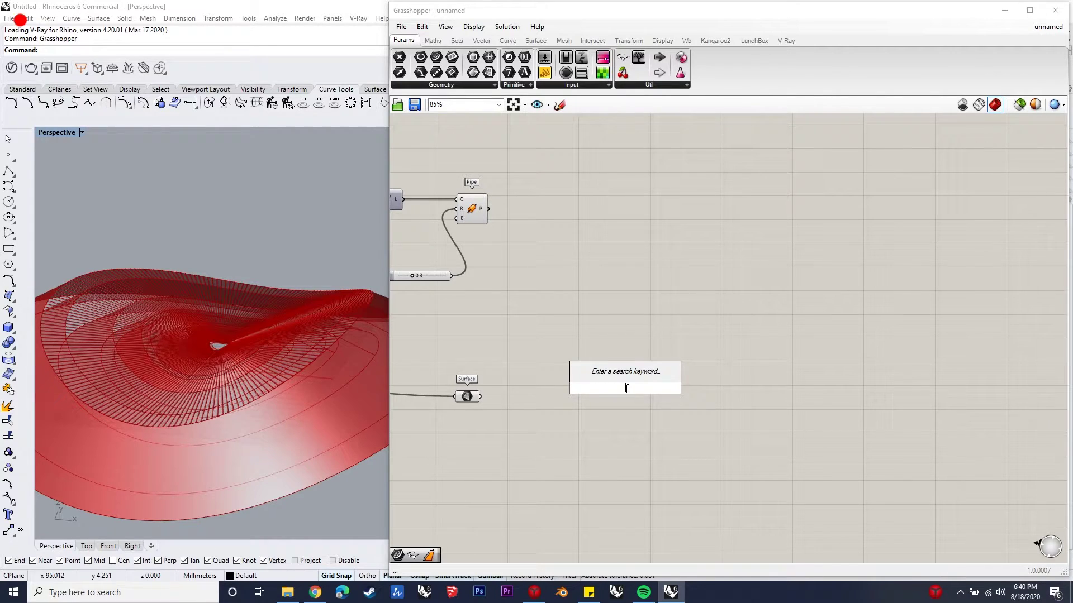
text(d)
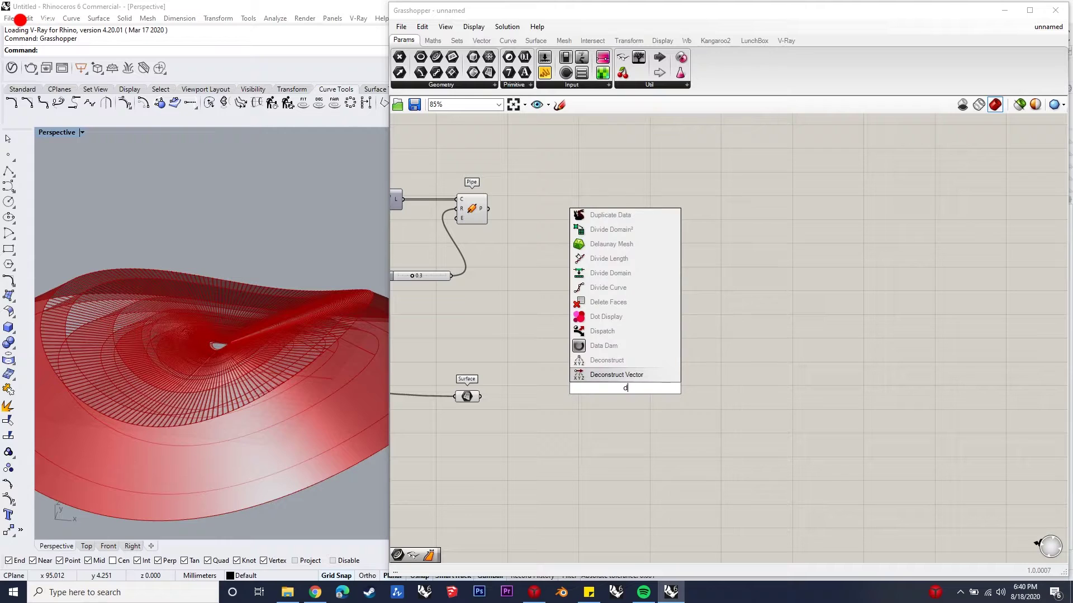
text(ime)
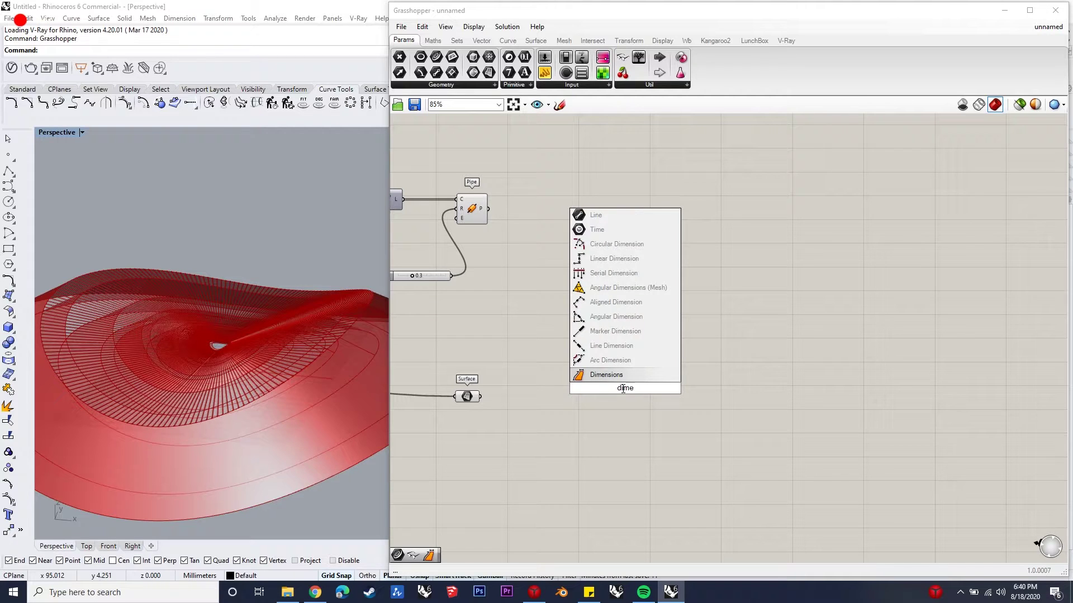
key(Return)
drag(481, 397, 512, 399)
Add a Plane Surface component beyond Dimensions and connect the U output to X and the V output to Y
double_click(631, 407)
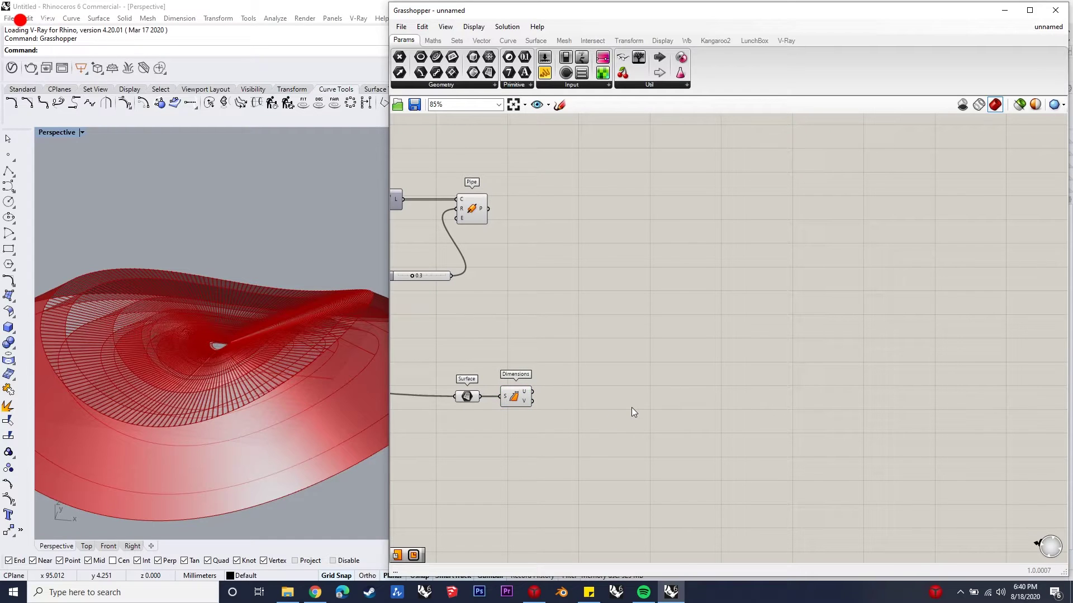
text(planar surface)
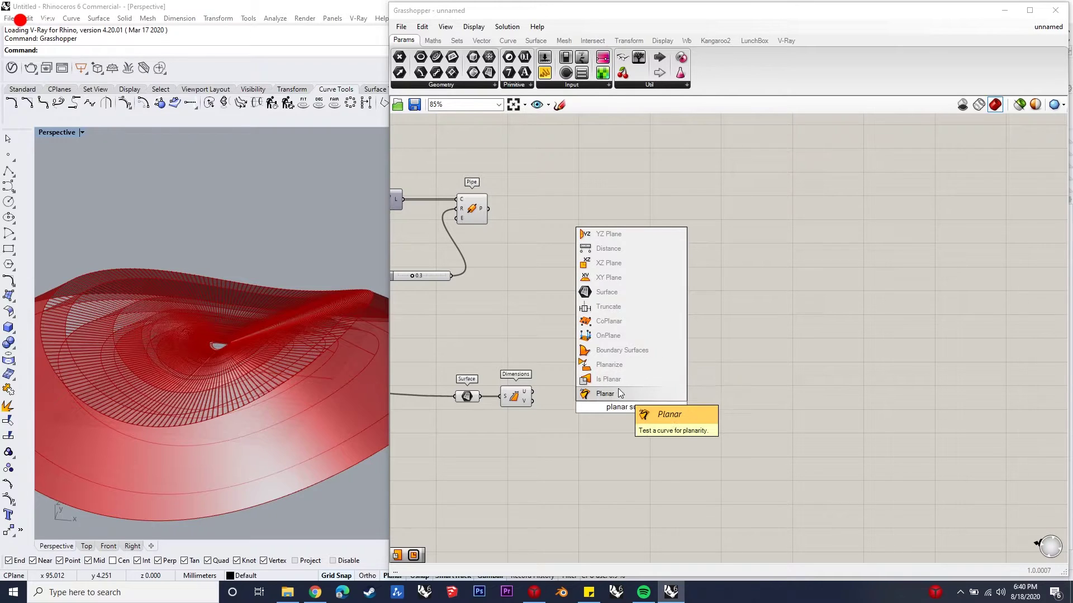
drag(658, 407, 594, 405)
text(plane surface)
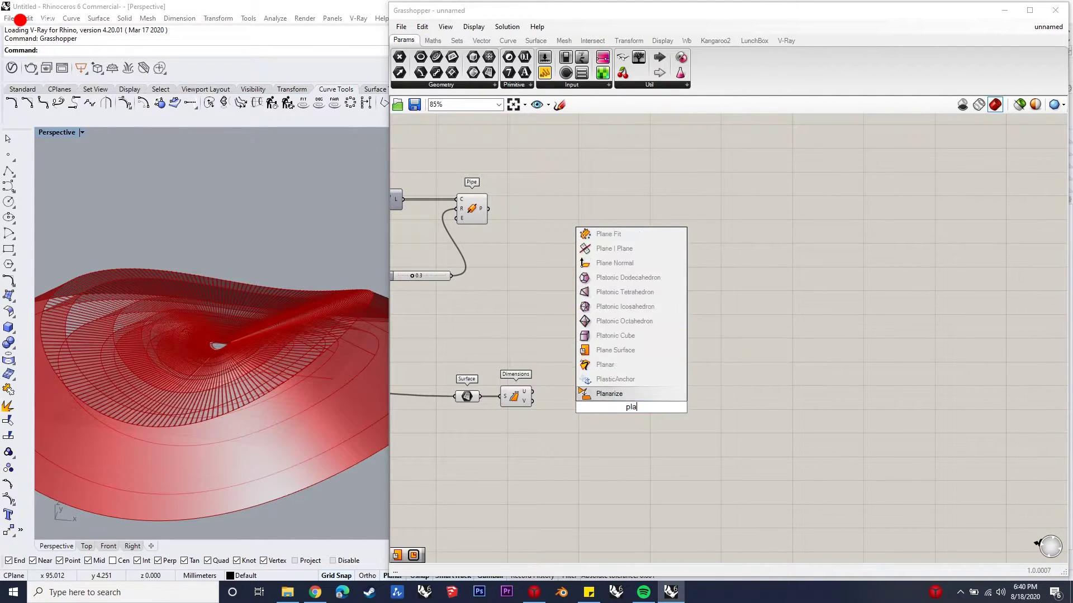
key(Return)
drag(531, 392, 616, 408)
mouse_move(535, 401)
mouse_down()
mouse_move(632, 409)
mouse_move(598, 393)
mouse_up()
Examine the new plane surface beside the lofted form, switching the viewport from Perspective to Top
scroll(210, 384, down, 3)
scroll(210, 383, down, 4)
right_drag(266, 374, 263, 423)
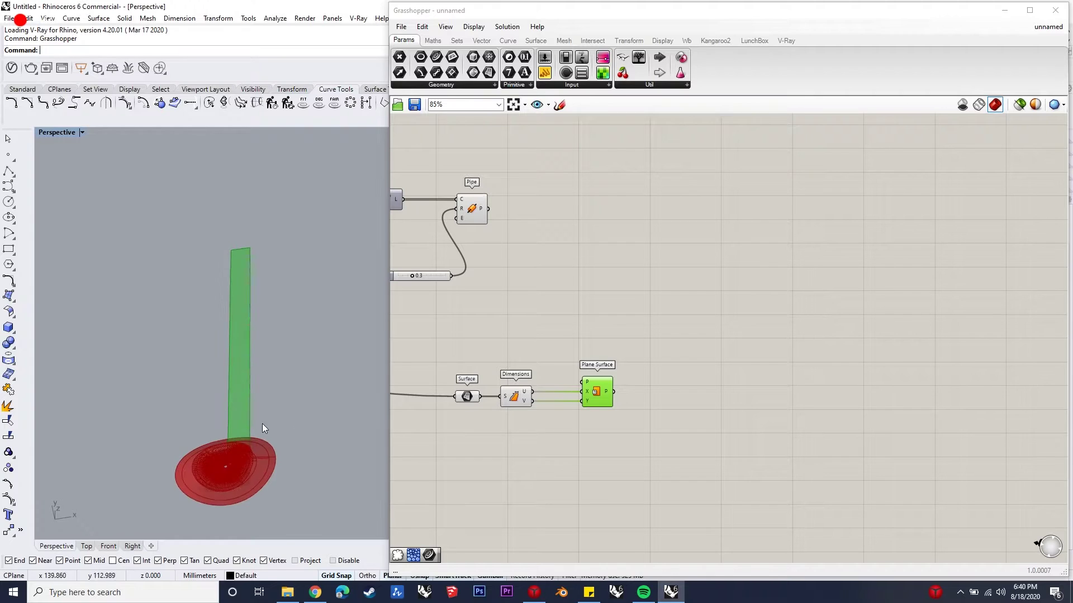
scroll(245, 413, up, 5)
scroll(210, 414, up, 2)
scroll(210, 414, down, 2)
double_click(54, 133)
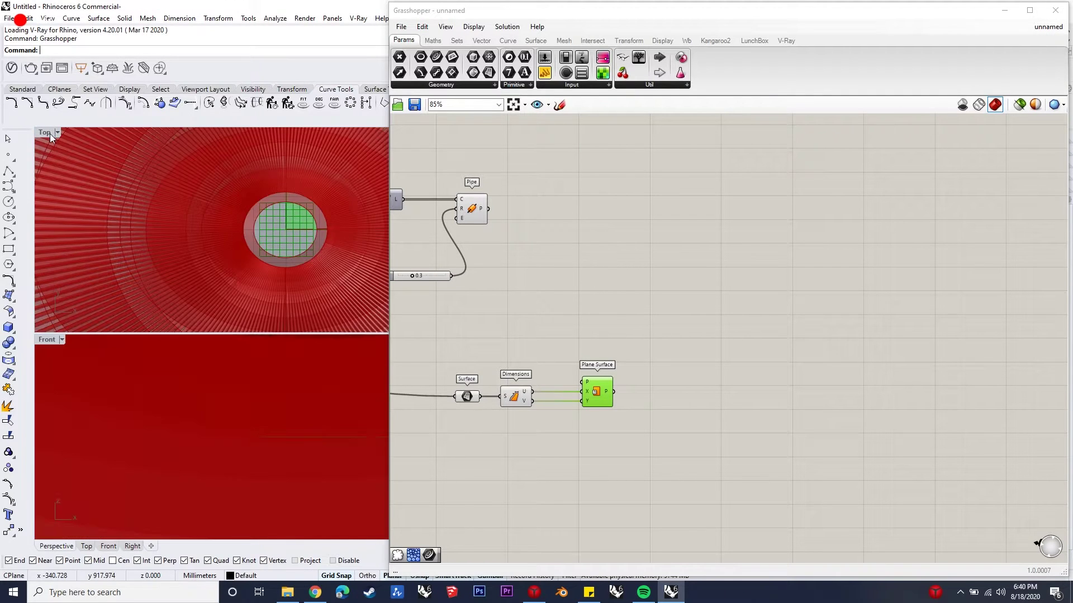
double_click(49, 133)
scroll(262, 366, down, 7)
scroll(233, 389, down, 5)
scroll(243, 335, up, 5)
Add a Populate Geometry component beyond Plane Surface and connect the plane surface to its G input
click(648, 385)
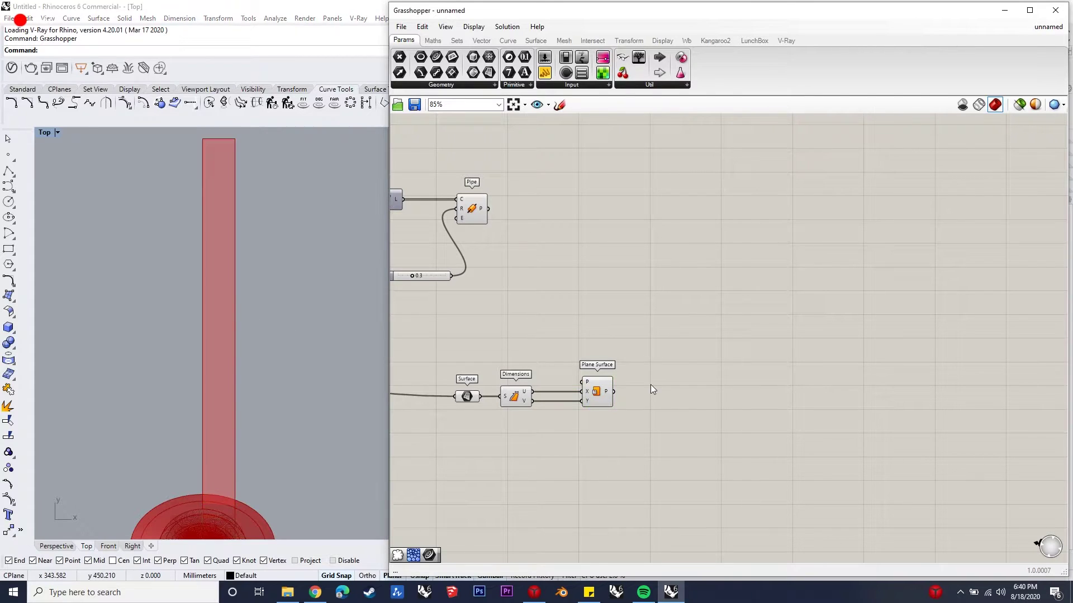
double_click(650, 384)
text(p)
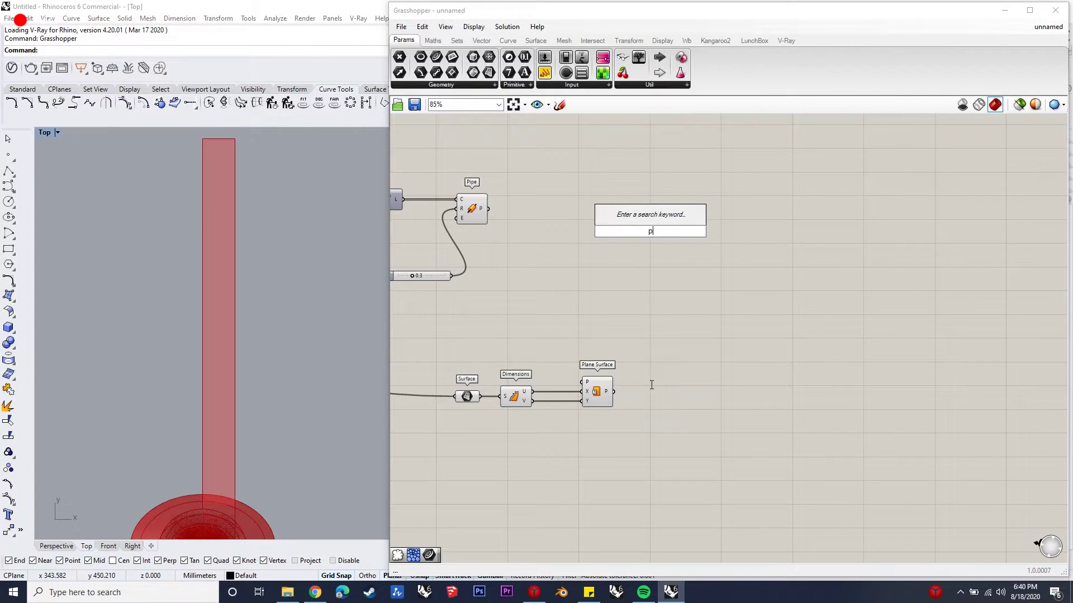
text(opulate geo)
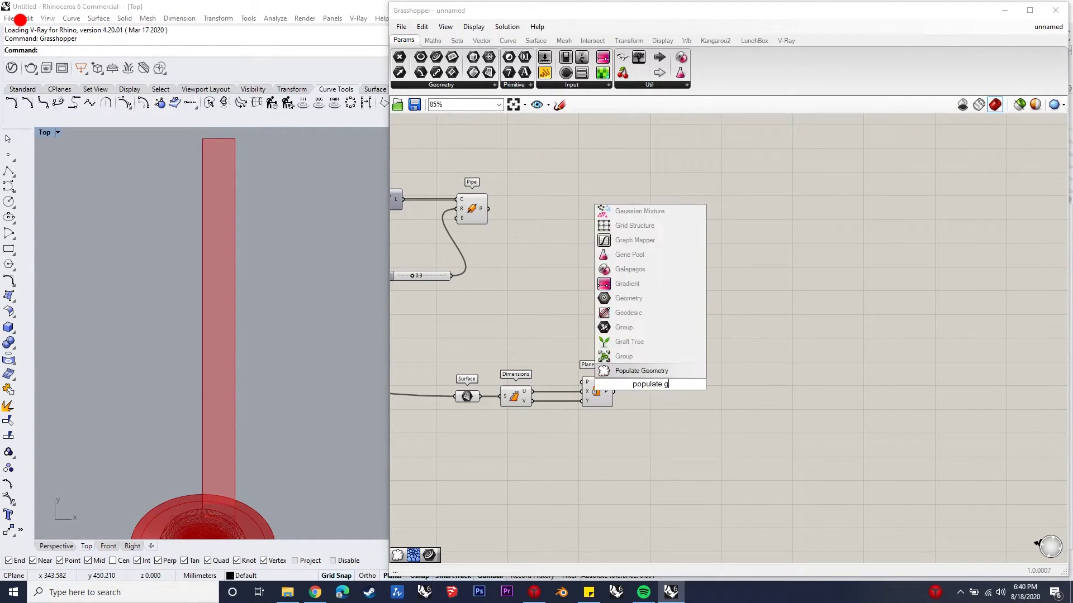
click(642, 364)
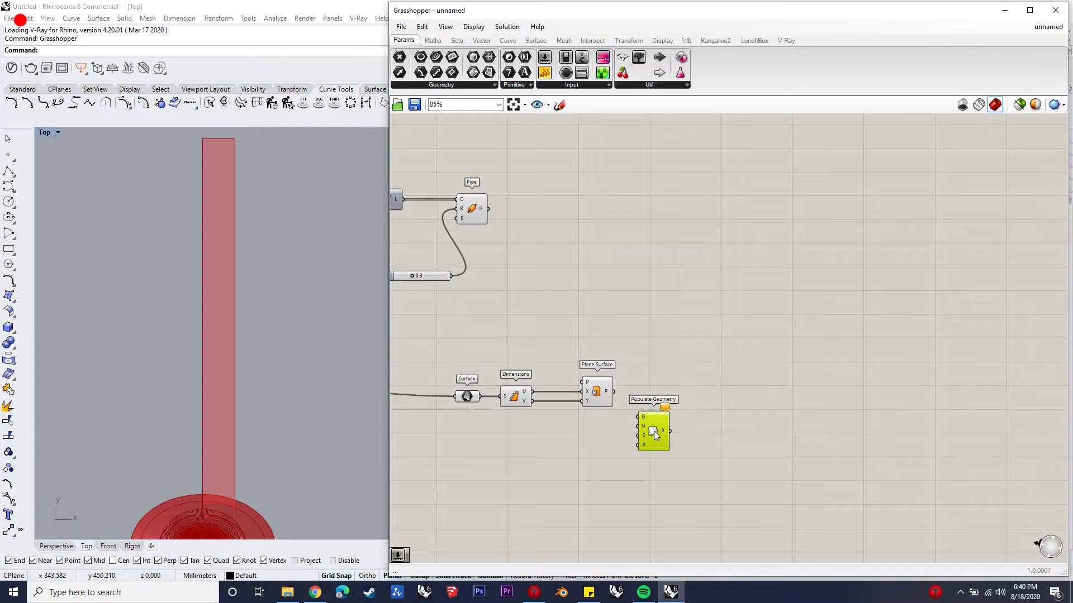
drag(613, 391, 657, 438)
Create a number slider with value 3000 and connect it to Populate Geometry's N input as the point count
click(551, 445)
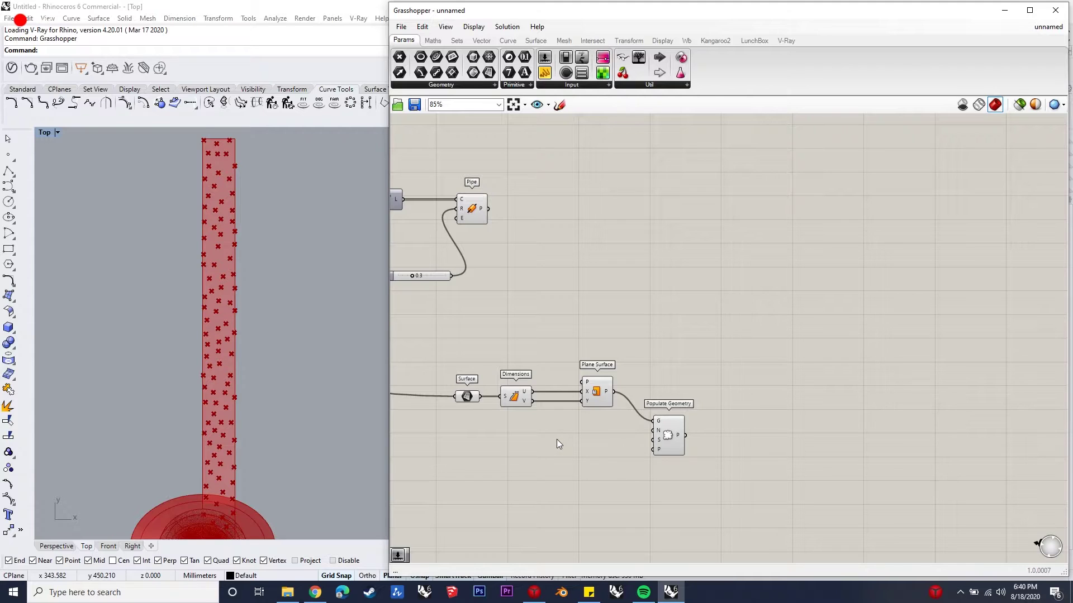
double_click(564, 435)
text(3000)
key(Return)
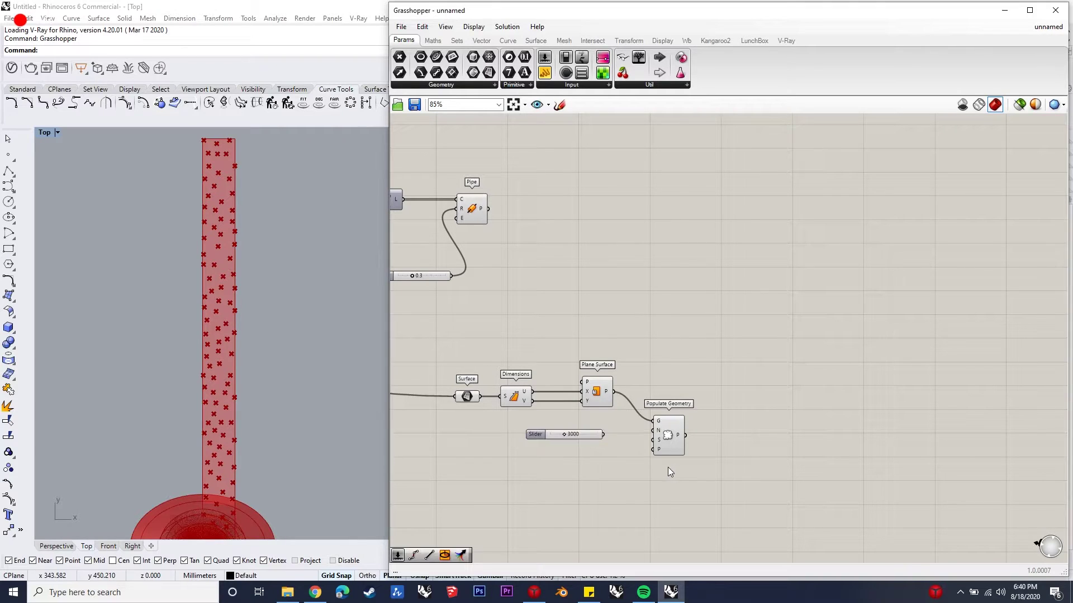
drag(603, 434, 649, 435)
scroll(165, 418, up, 3)
scroll(217, 402, up, 3)
drag(593, 437, 598, 434)
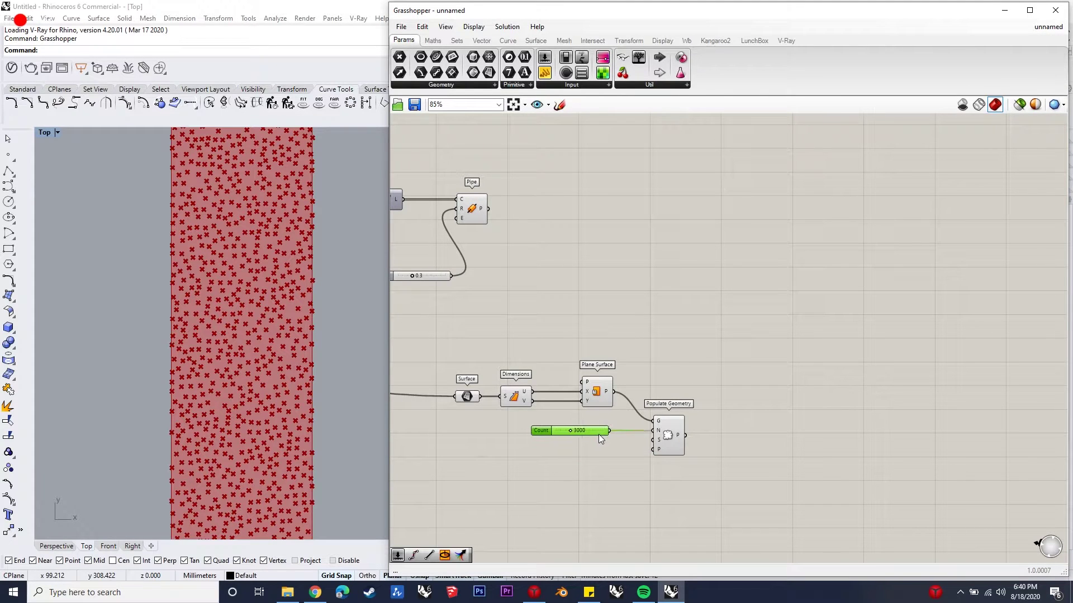
Add a Voronoi component, connecting the populated points to its P input and the plane surface to its B input
click(736, 387)
double_click(736, 388)
text(voronoi)
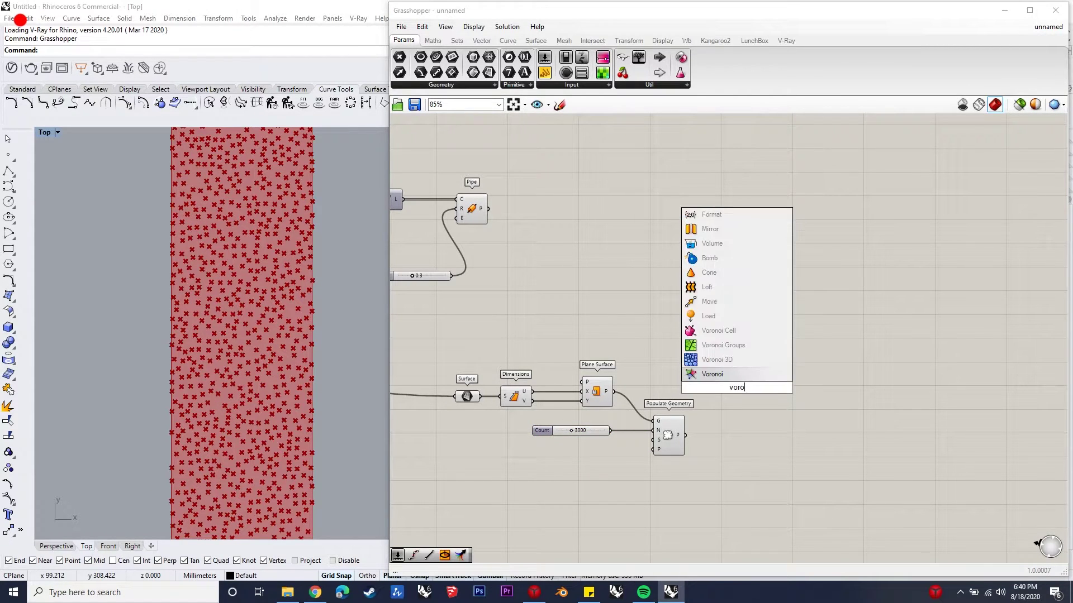
click(725, 371)
drag(686, 436, 721, 393)
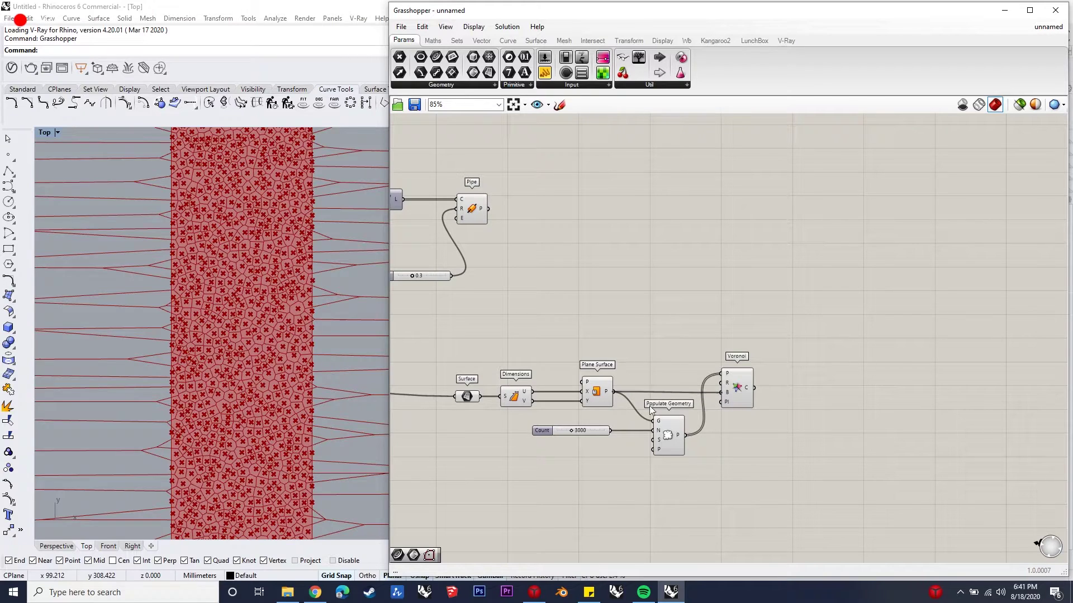
Add a Polygon Center component below and beyond Voronoi and connect the Voronoi cells to its P input
double_click(840, 370)
text(p)
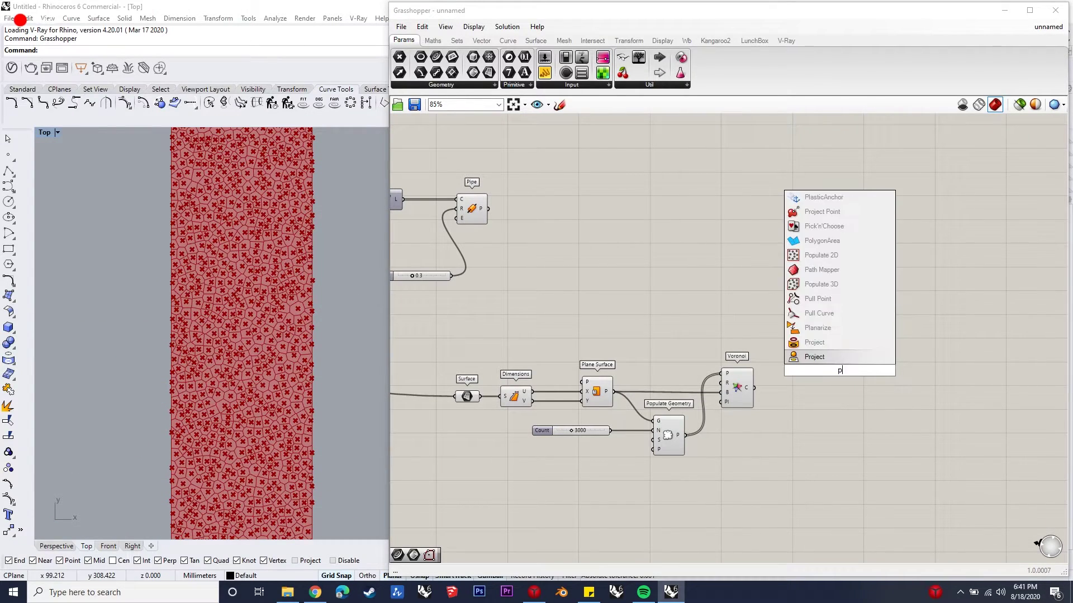
text(oygon center)
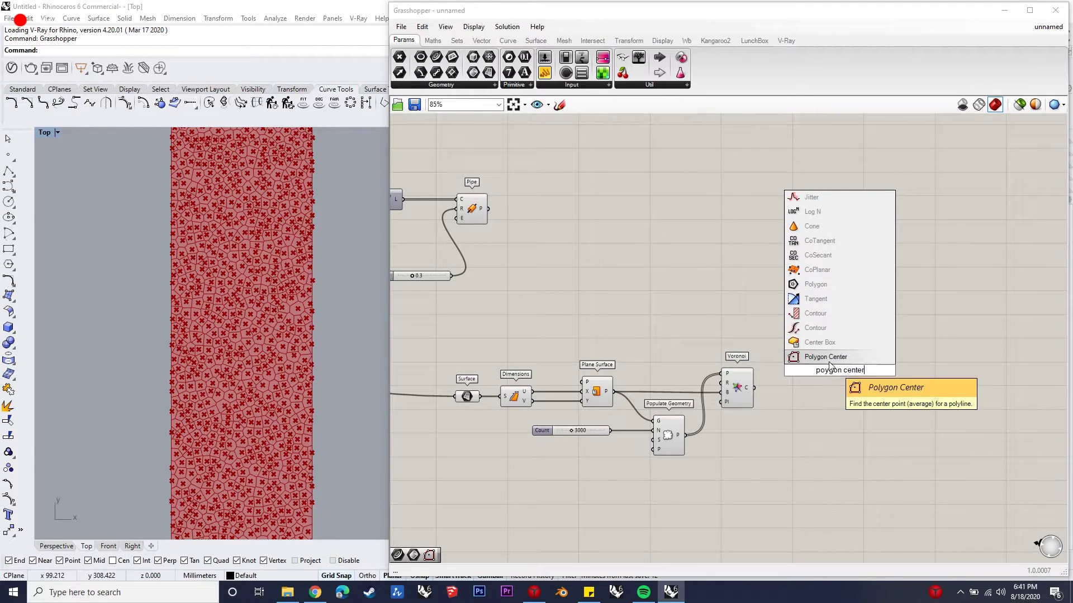
key(Return)
drag(822, 387, 790, 478)
drag(755, 392, 813, 474)
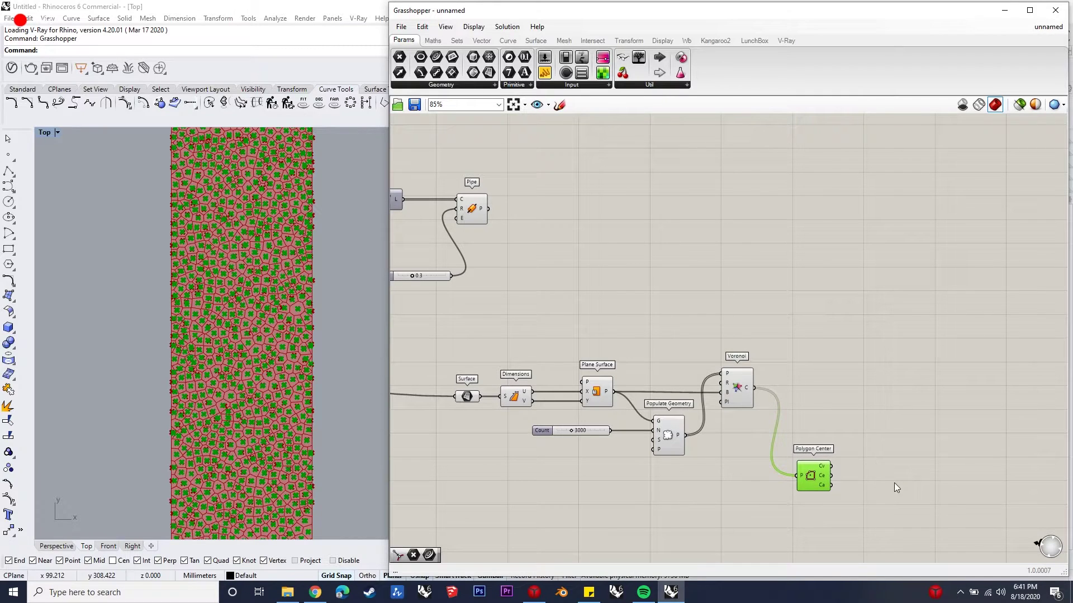
Add a Curve Closest Point component and connect Polygon Center's Cv output to its P input
double_click(873, 478)
text(cur)
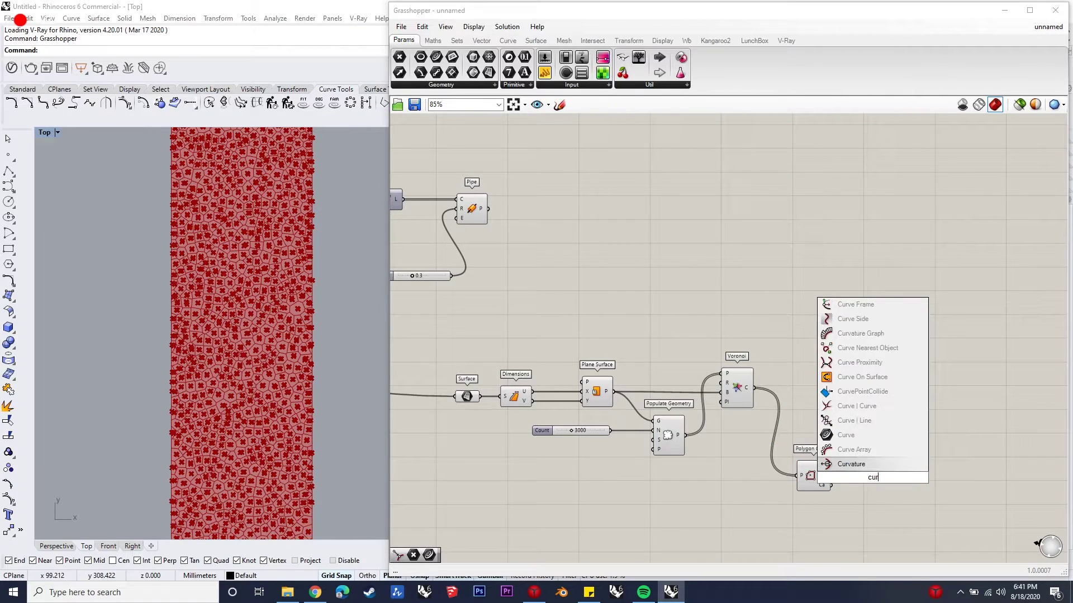
text(ve closest point)
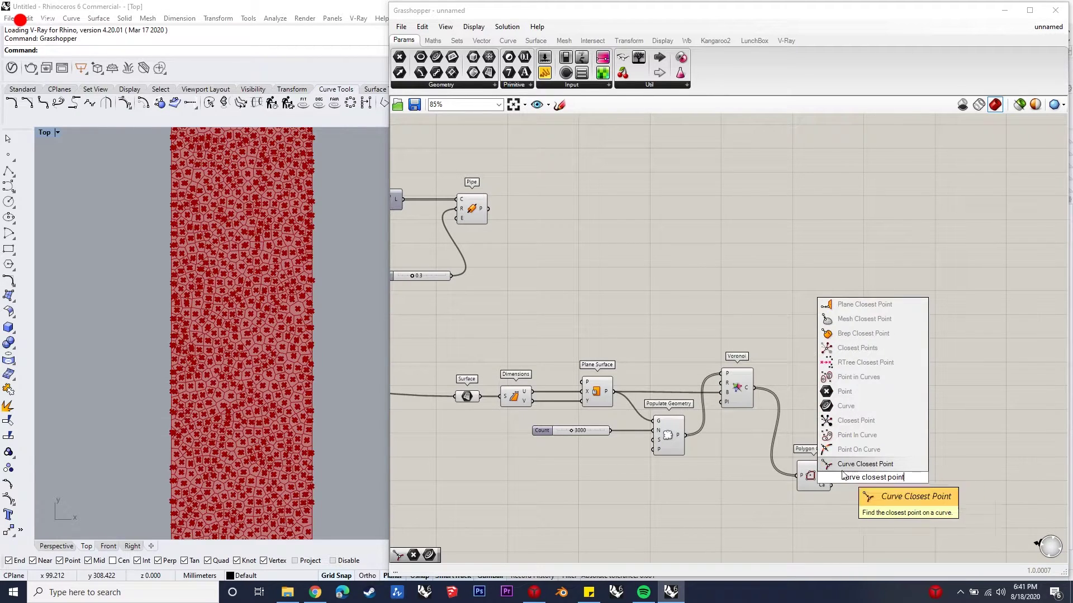
click(843, 467)
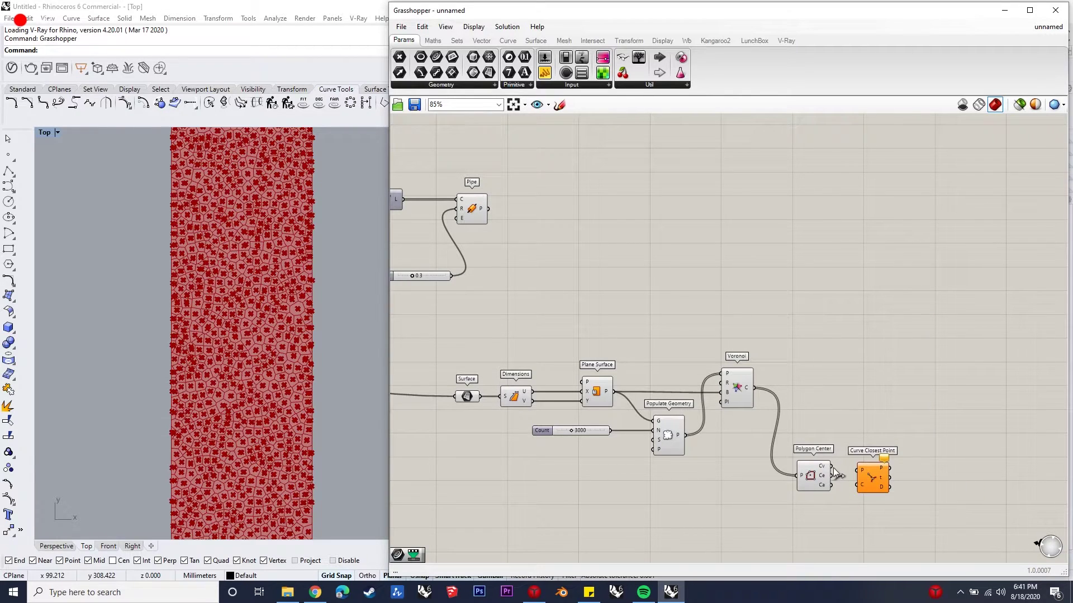
drag(867, 472, 897, 467)
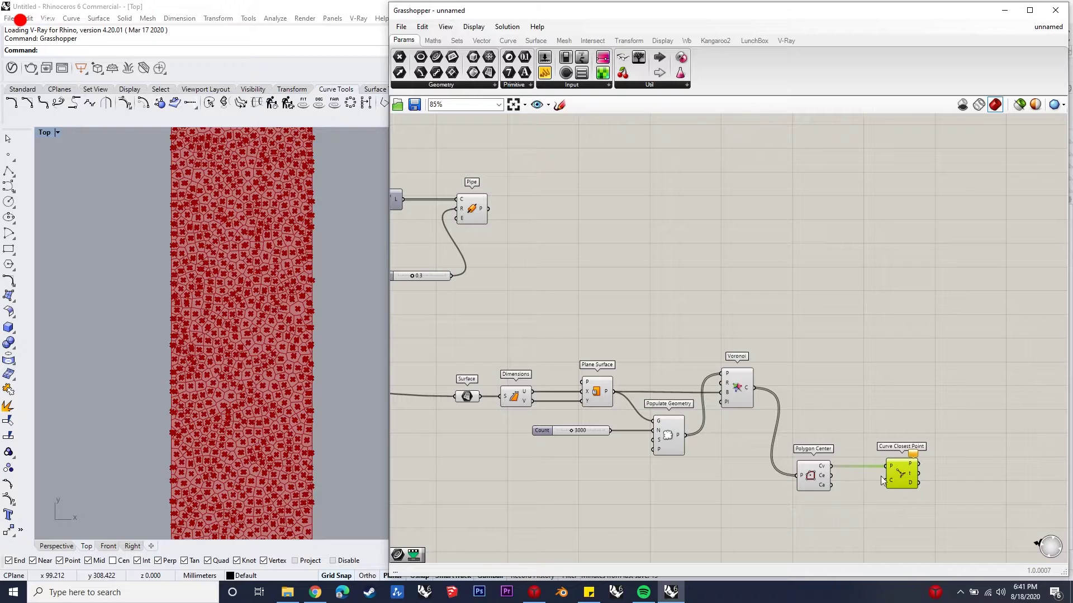
Add an empty Curve parameter below Polygon Center
click(818, 539)
double_click(818, 538)
text(curve)
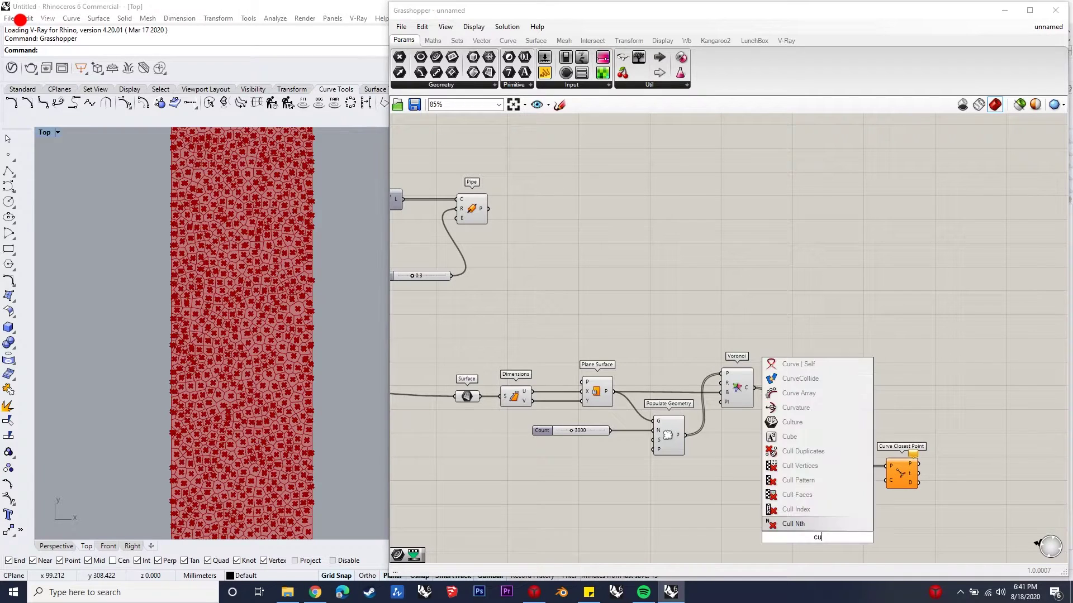
key(Return)
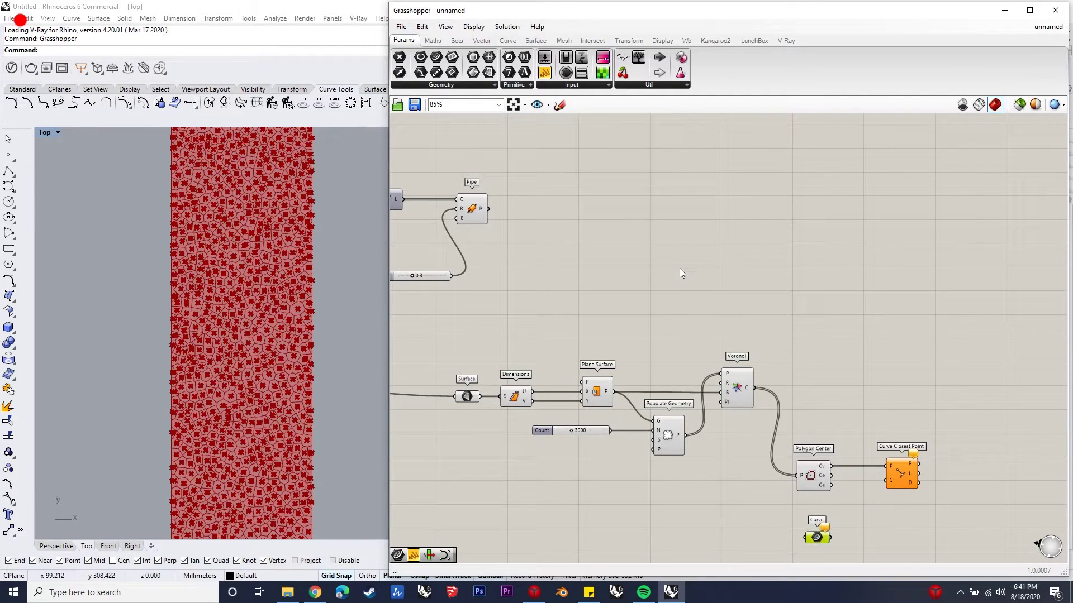
Add a Deconstruct Brep component above Voronoi and connect the plane surface to its B input
double_click(682, 272)
text(deconstruct brep)
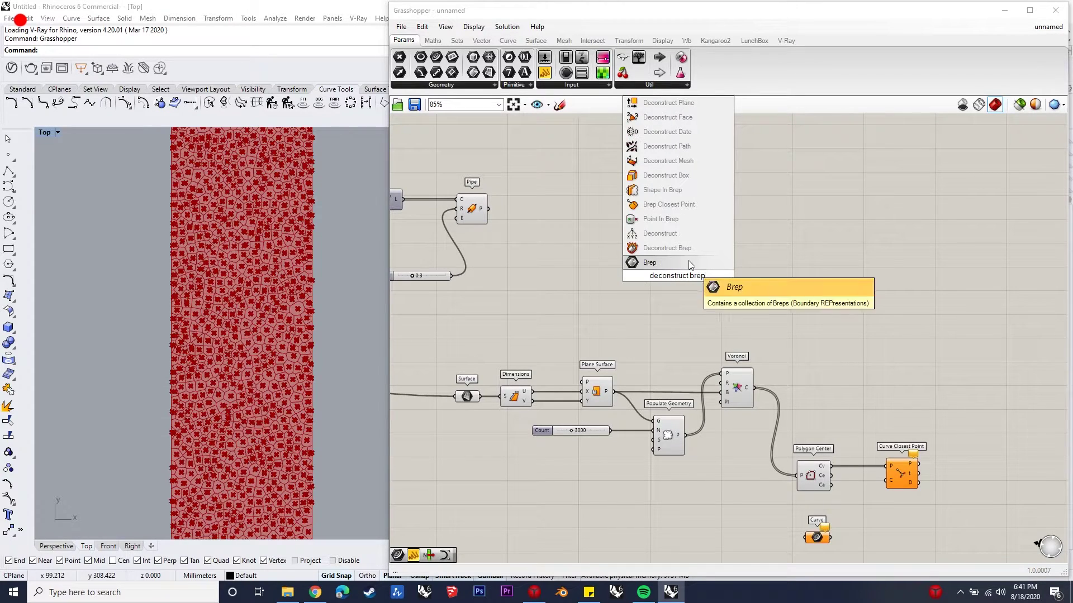
key(Return)
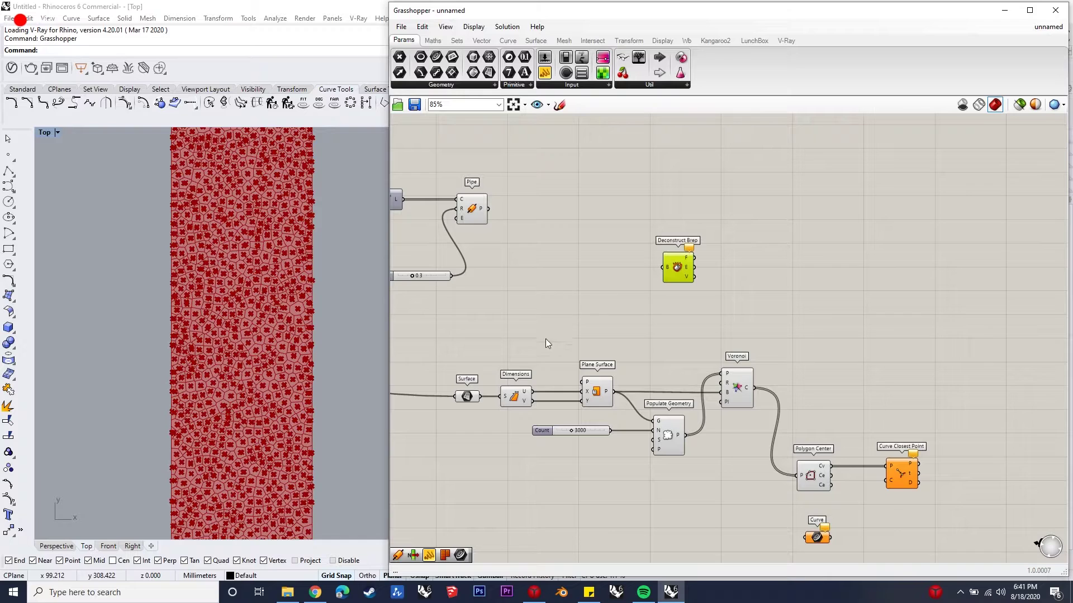
drag(613, 391, 661, 272)
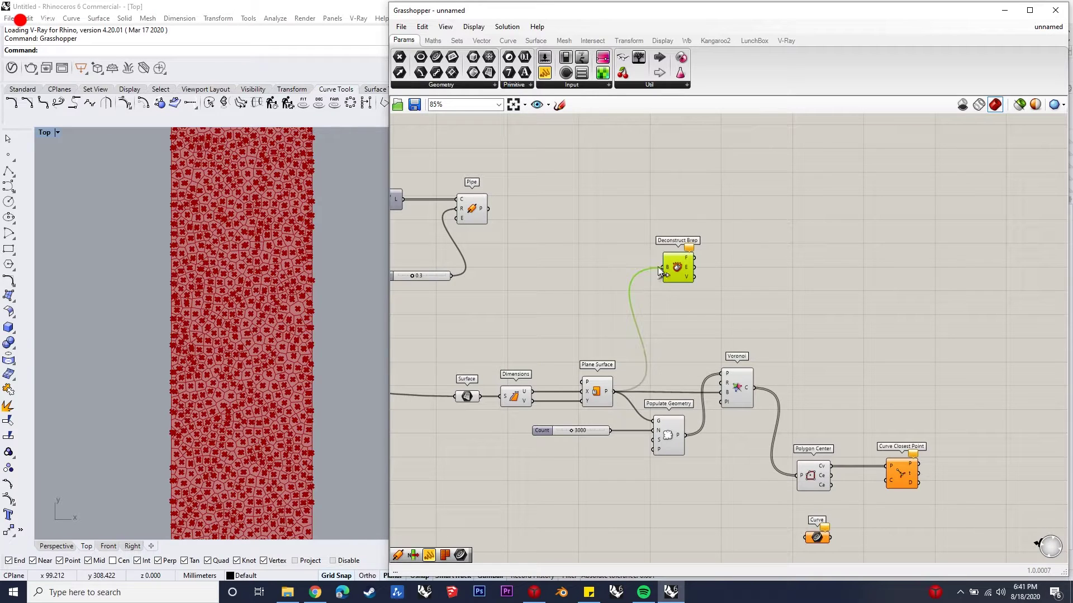
Add a List Item component beside Deconstruct Brep and connect the brep's edges output E to its L input
double_click(762, 257)
text(list item)
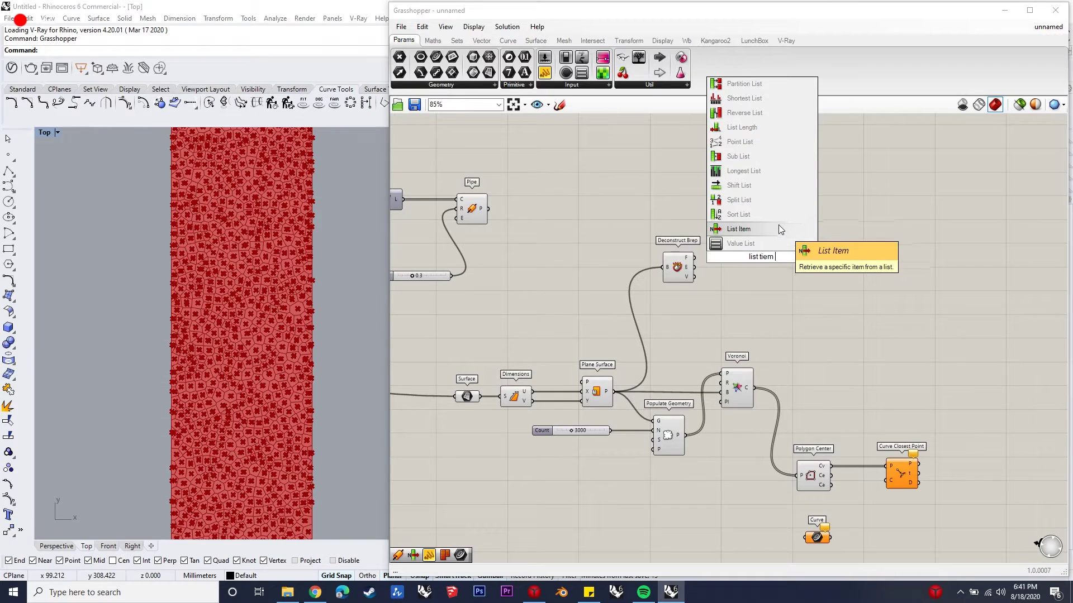
click(778, 229)
drag(677, 267, 799, 236)
click(772, 216)
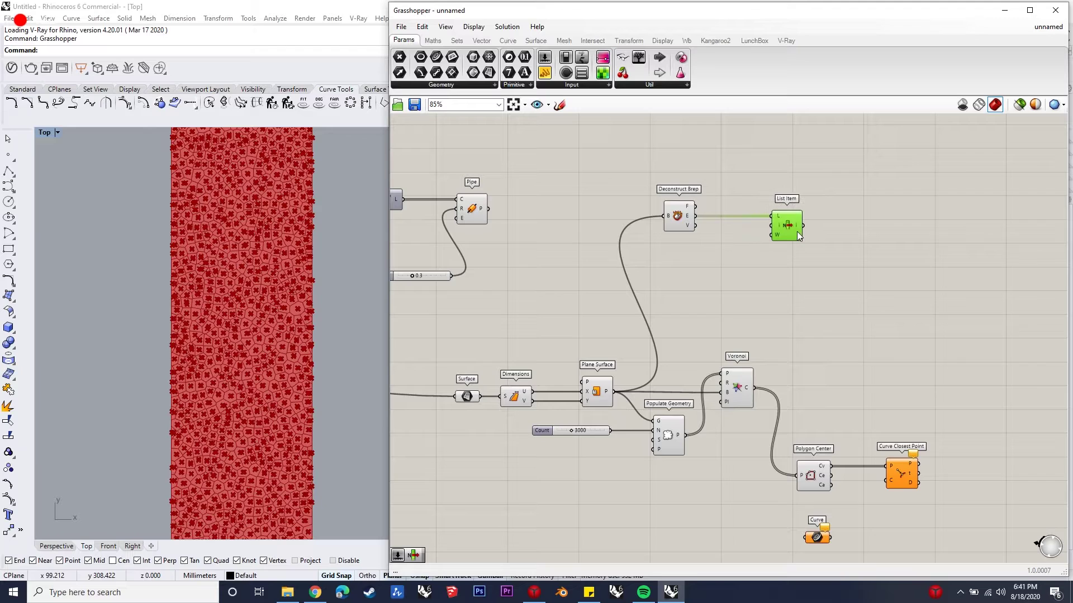
Create a number slider with value 2, connect it to List Item's i input, and check the chosen edge
double_click(733, 267)
text(2)
key(Return)
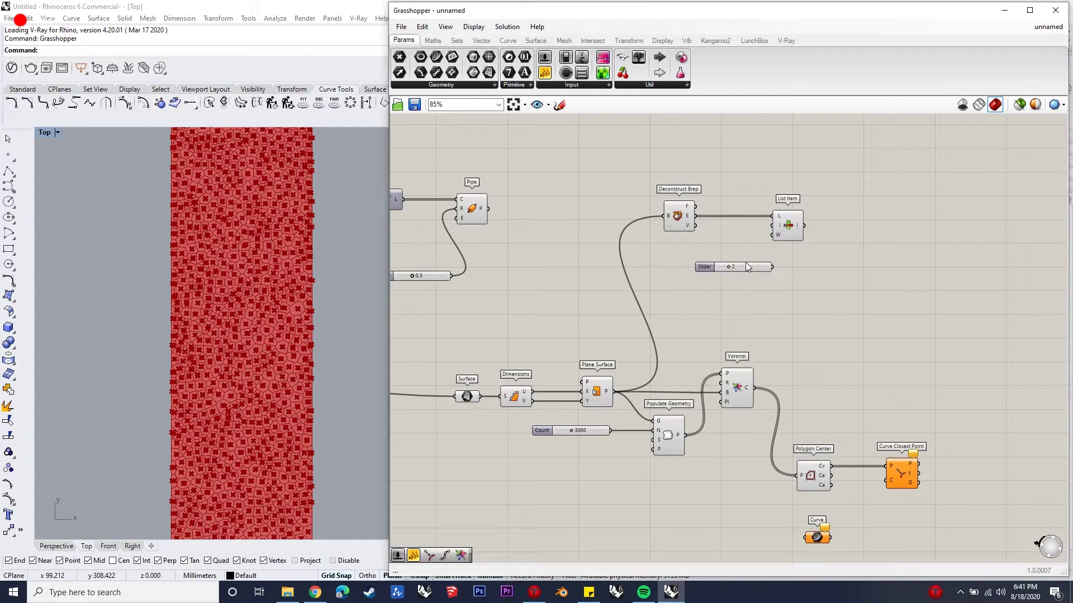
drag(773, 266, 772, 226)
drag(753, 265, 741, 253)
click(778, 239)
scroll(202, 337, down, 2)
scroll(202, 335, down, 5)
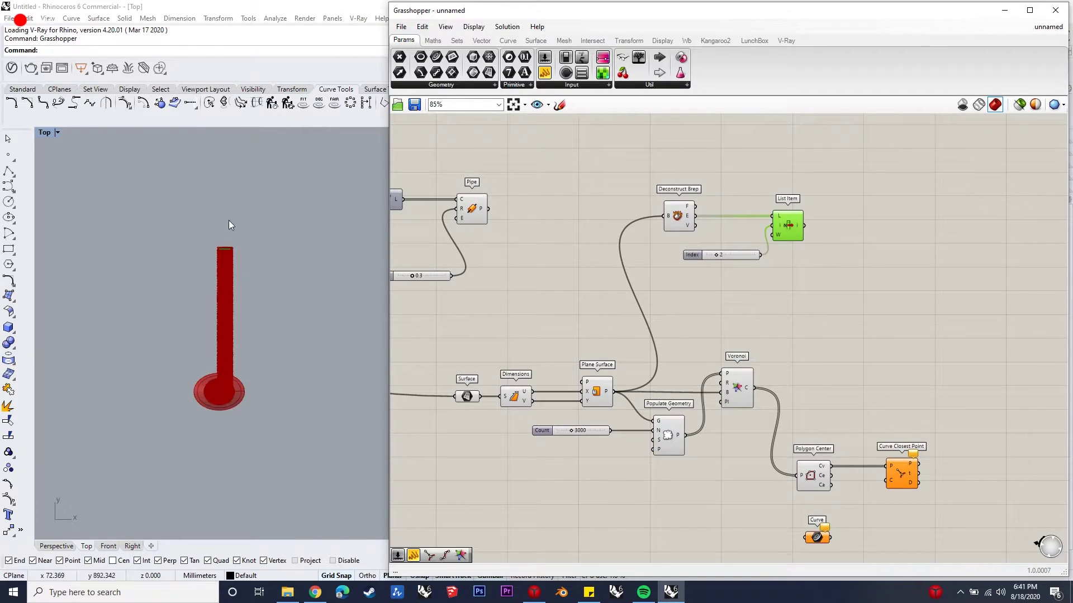
right_drag(213, 419, 229, 327)
scroll(229, 327, up, 4)
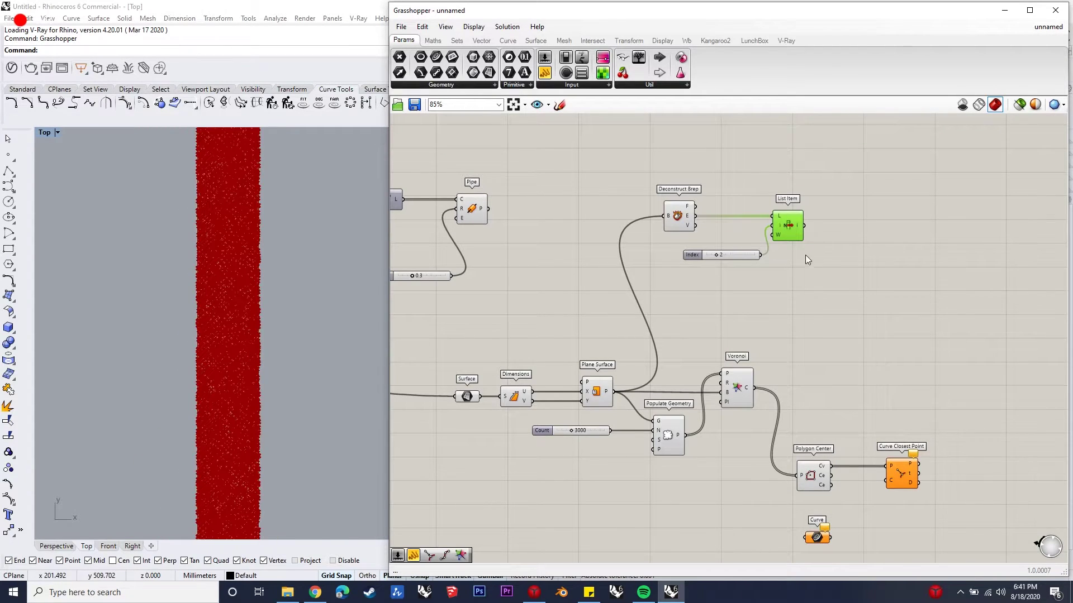
Add a second List Item below the first and connect Deconstruct Brep's edges output to its L input
double_click(790, 303)
text(list item)
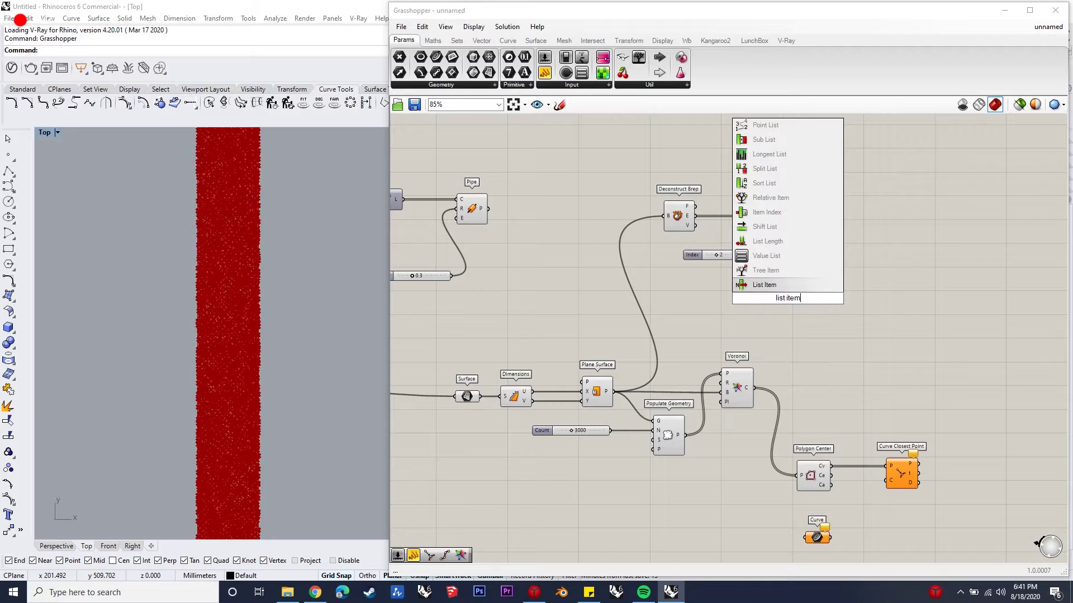
key(Return)
drag(696, 222, 774, 289)
Add a number slider set to 4 and connect it to the second List Item's i input
double_click(684, 294)
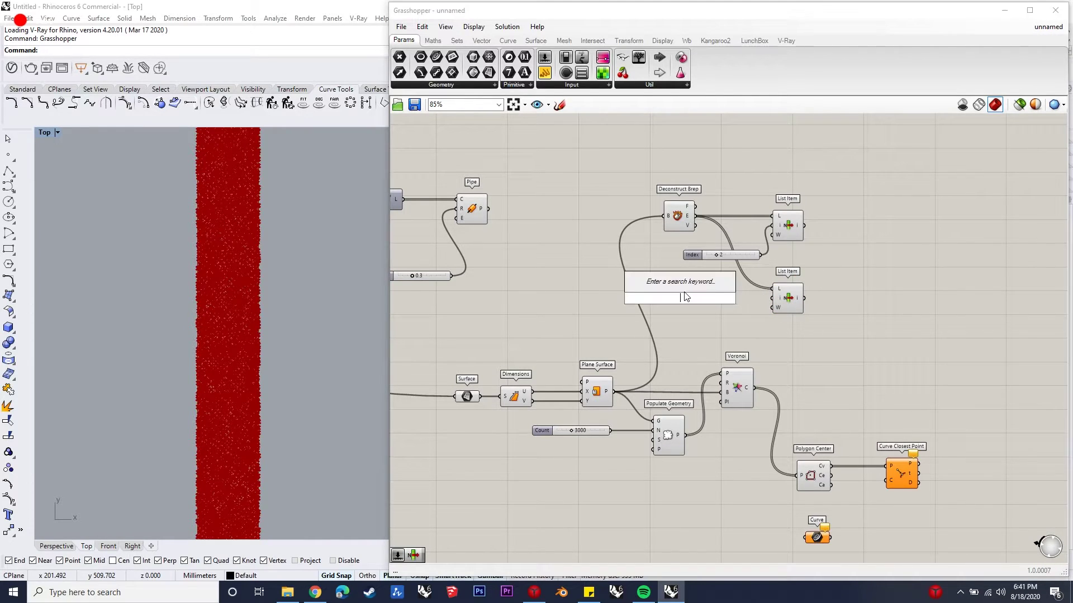
text(slider)
key(Return)
drag(778, 302, 779, 301)
drag(707, 297, 742, 298)
Add a Point On Curve component beside the first List Item
click(860, 230)
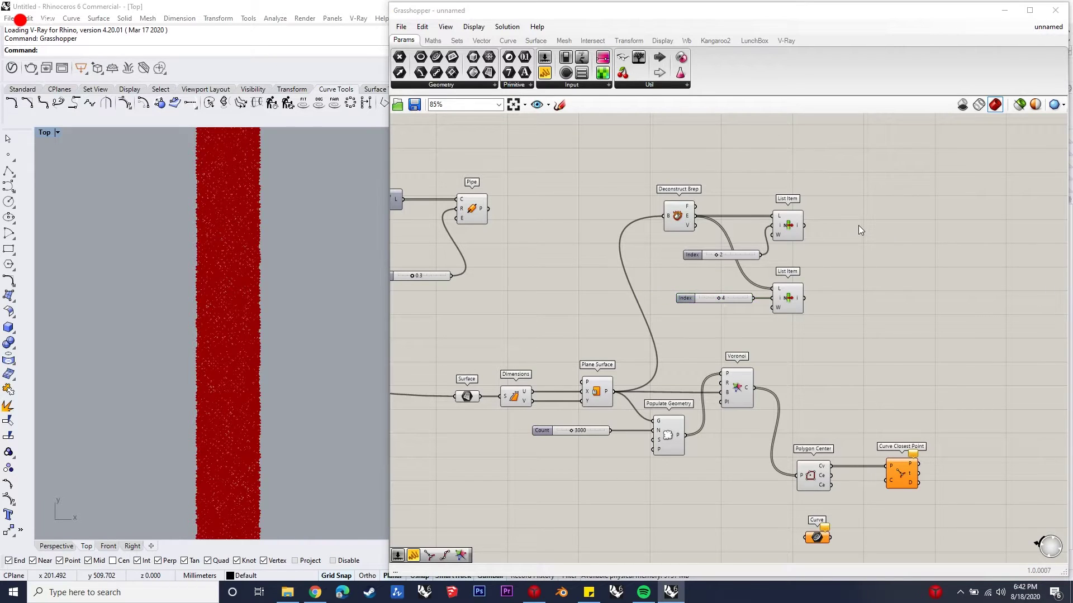
double_click(859, 230)
text(point on ucr)
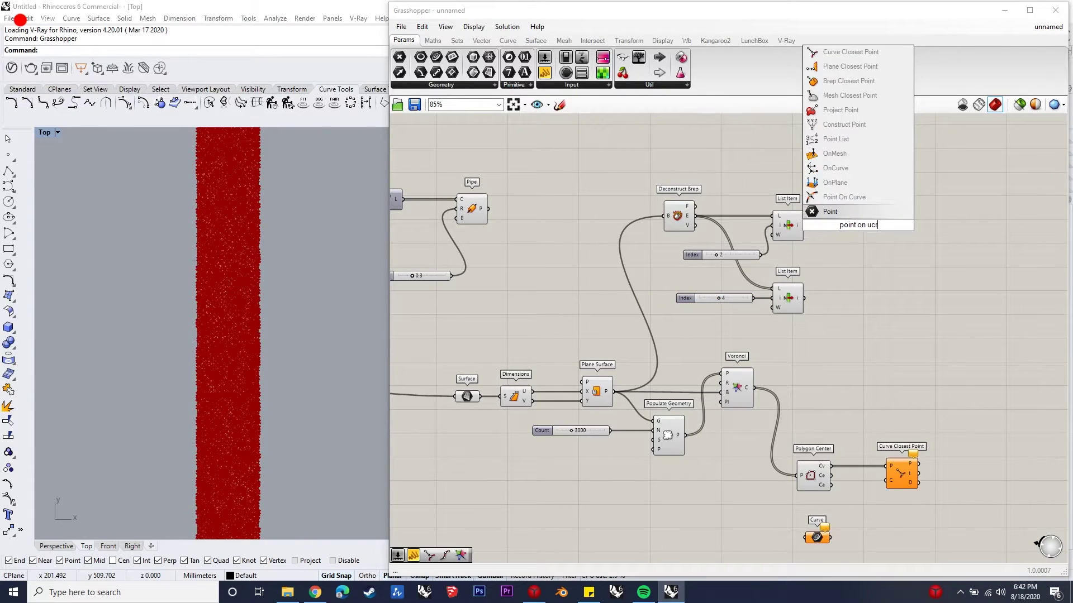
key(Return)
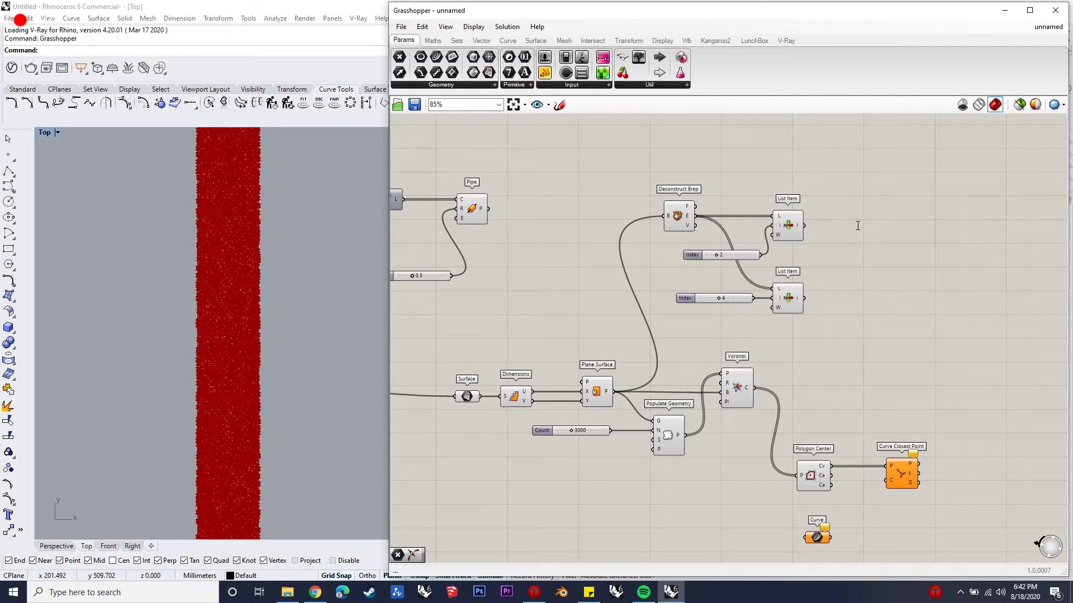
double_click(857, 226)
text(point on curve)
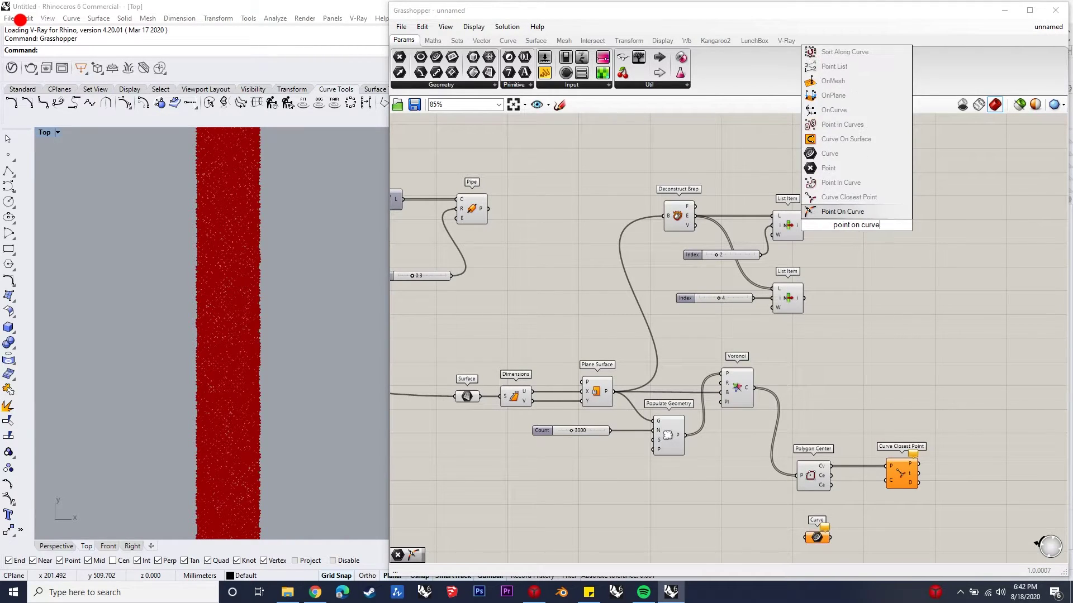
key(Return)
Duplicate Point On Curve beside the second List Item and connect each List Item's i output to its own Point On Curve
key(ctrl+c)
key(ctrl+v)
drag(841, 225, 839, 296)
drag(805, 225, 838, 232)
Add a Line component, wire the two Point On Curve outputs to A and B, and connect its L output to the Curve parameter
double_click(936, 254)
text(line)
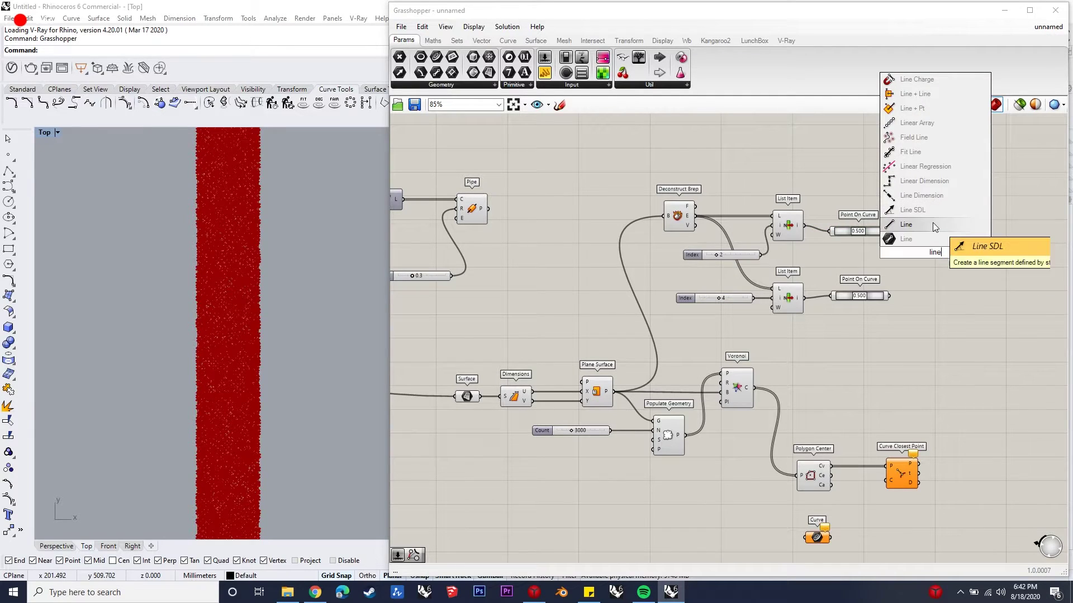
click(932, 226)
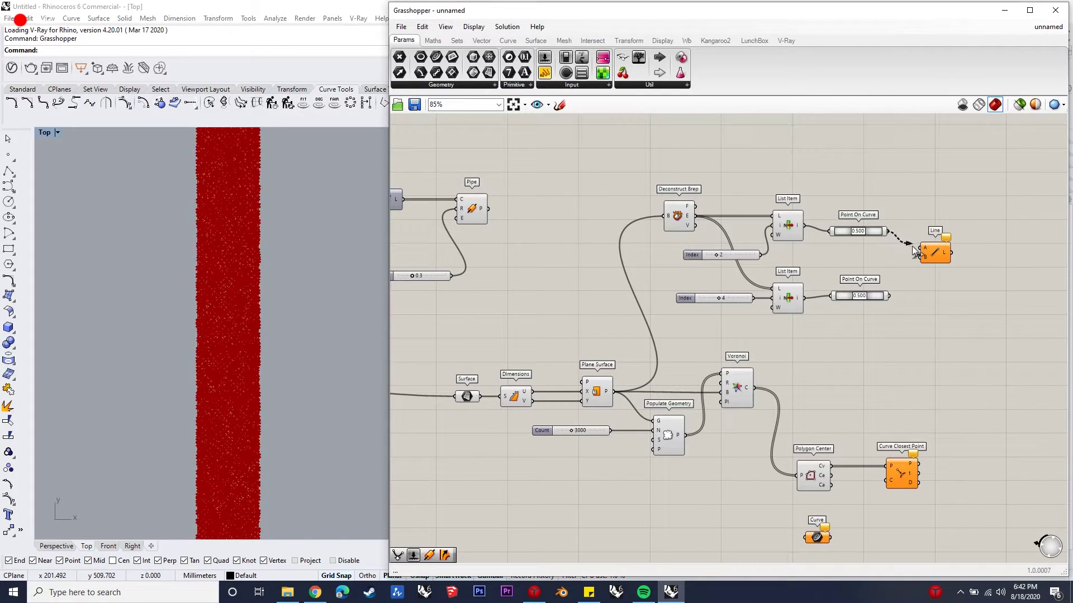
drag(951, 253, 805, 537)
click(813, 538)
Connect the Curve parameter to Curve Closest Point's C input and check the closest points along the centre line in the Top view
scroll(217, 331, down, 2)
scroll(935, 433, up, 1)
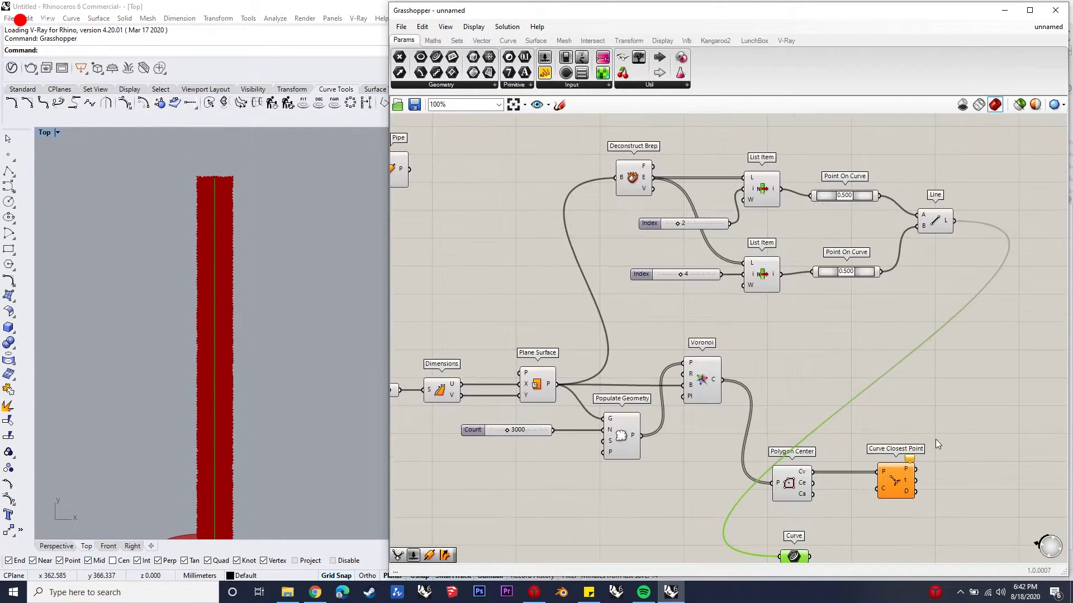
drag(810, 556, 877, 489)
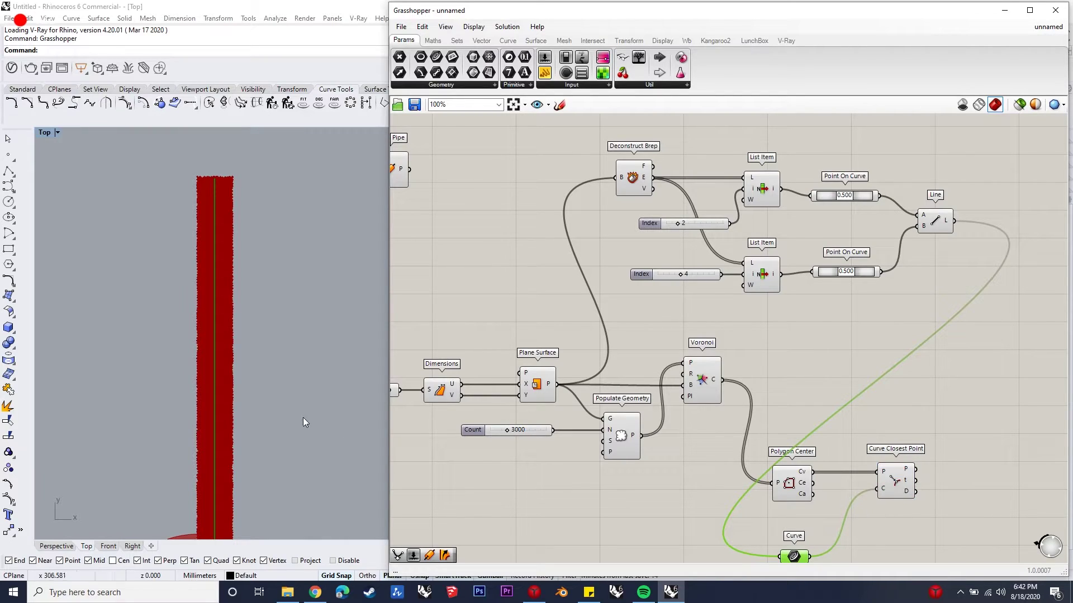
scroll(229, 405, up, 8)
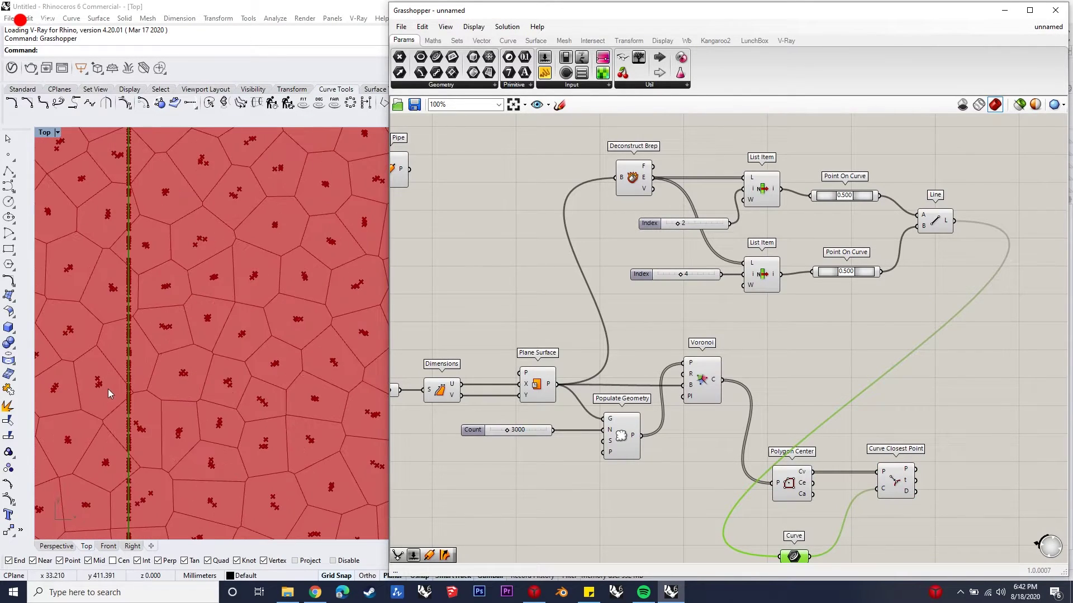
scroll(276, 317, down, 14)
scroll(787, 368, down, 4)
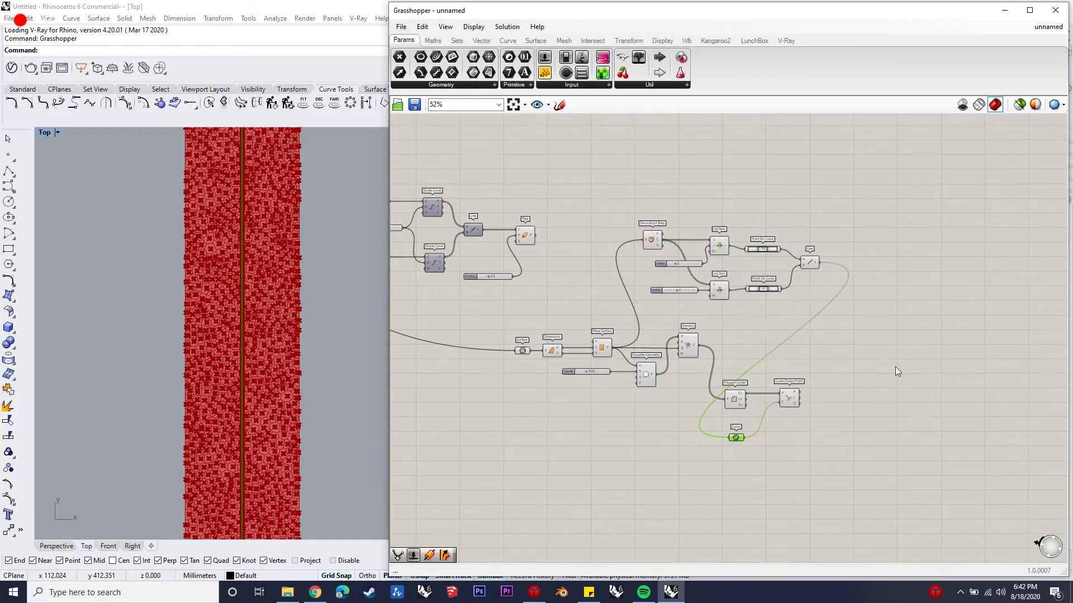
Add a Smaller Than component and place it well beyond Curve Closest Point, leaving room between them
scroll(890, 373, up, 4)
double_click(830, 447)
text(sm)
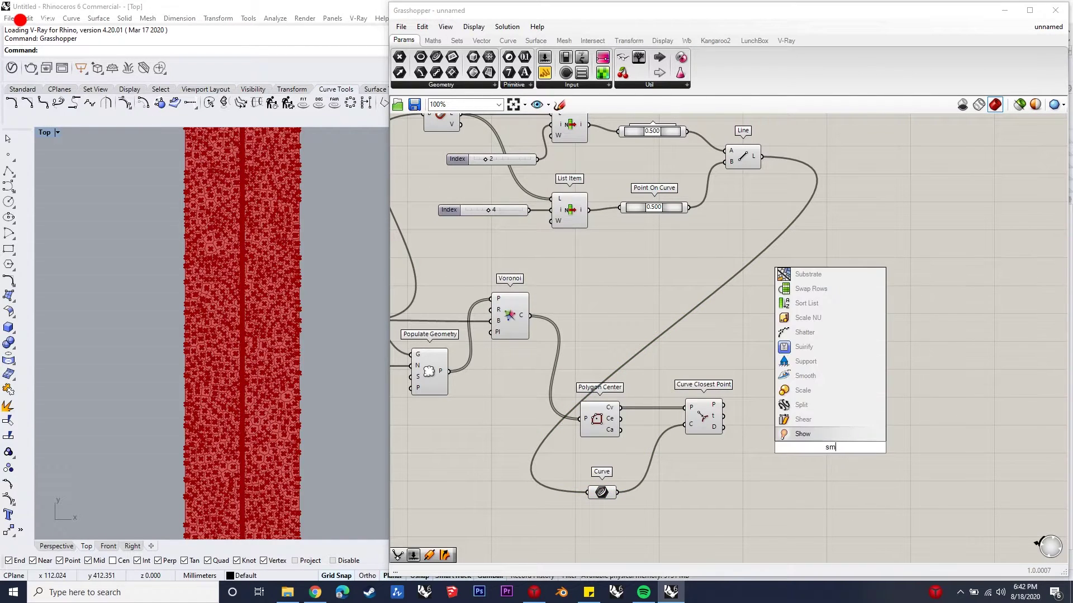
text(aller than)
click(850, 435)
drag(830, 445, 959, 413)
click(765, 505)
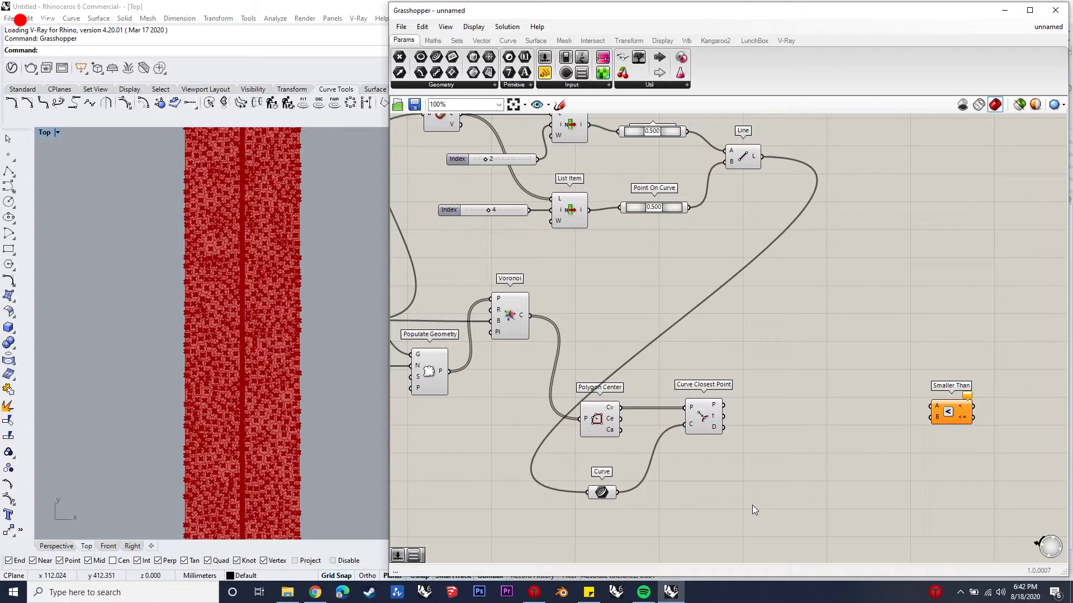
Add a Sort List below Curve Closest Point, connect the D distances to its K input, and reverse its K output
double_click(752, 505)
text(sort list)
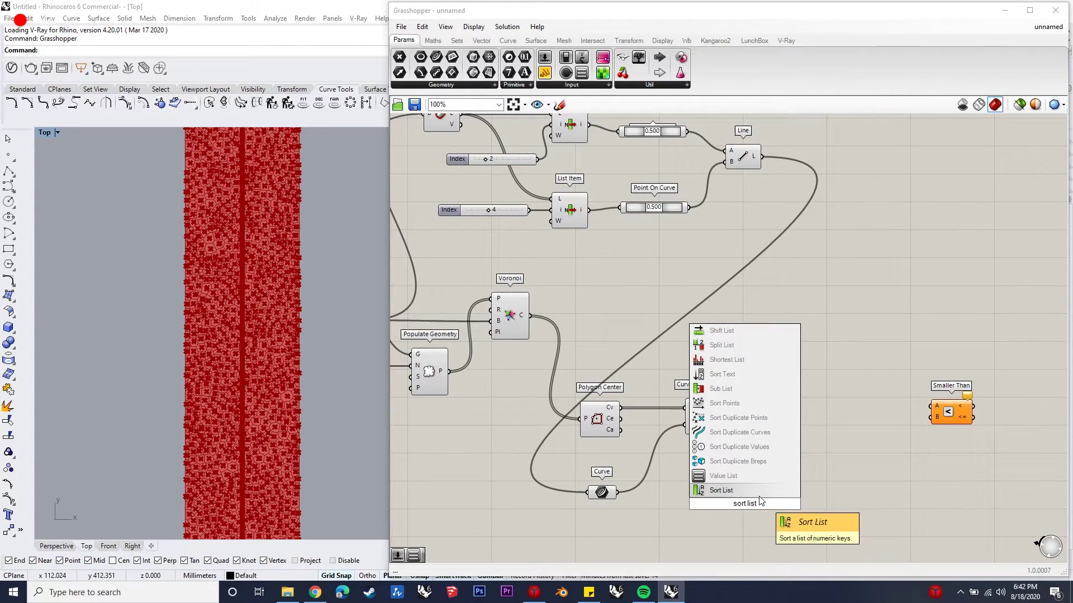
key(Return)
drag(751, 505, 756, 475)
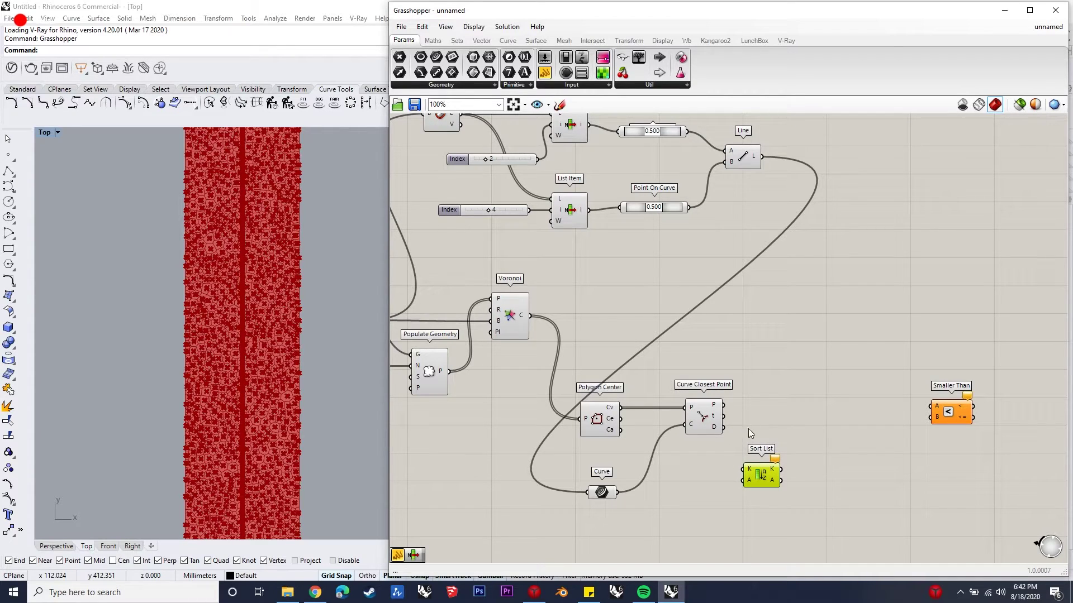
drag(724, 427, 759, 465)
right_click(774, 470)
click(821, 485)
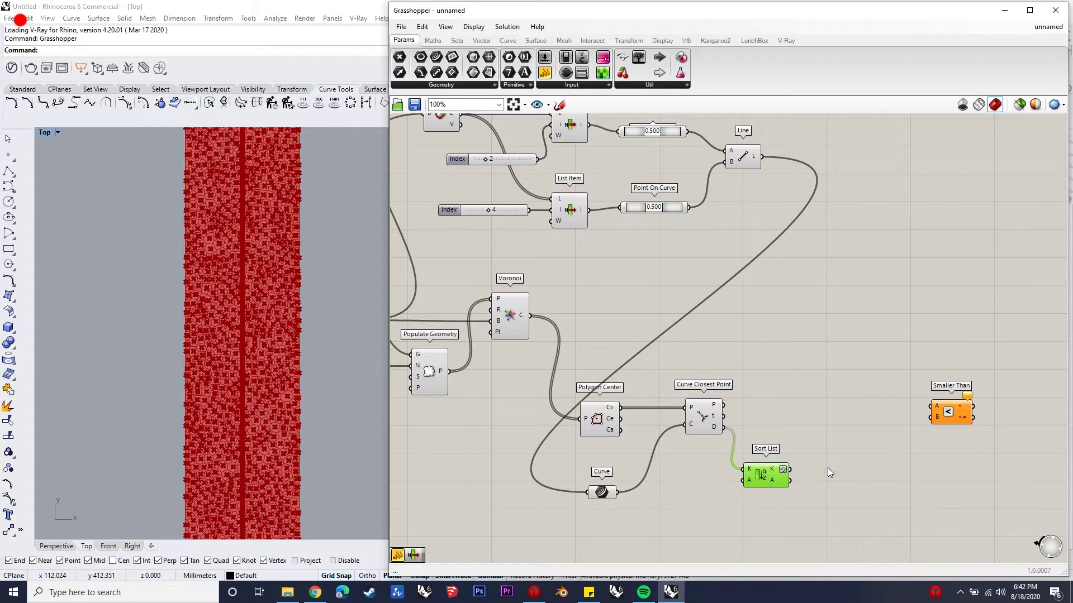
Add a List Item beside Sort List and connect the sorted K output to its L input
double_click(828, 469)
text(llist item)
click(820, 453)
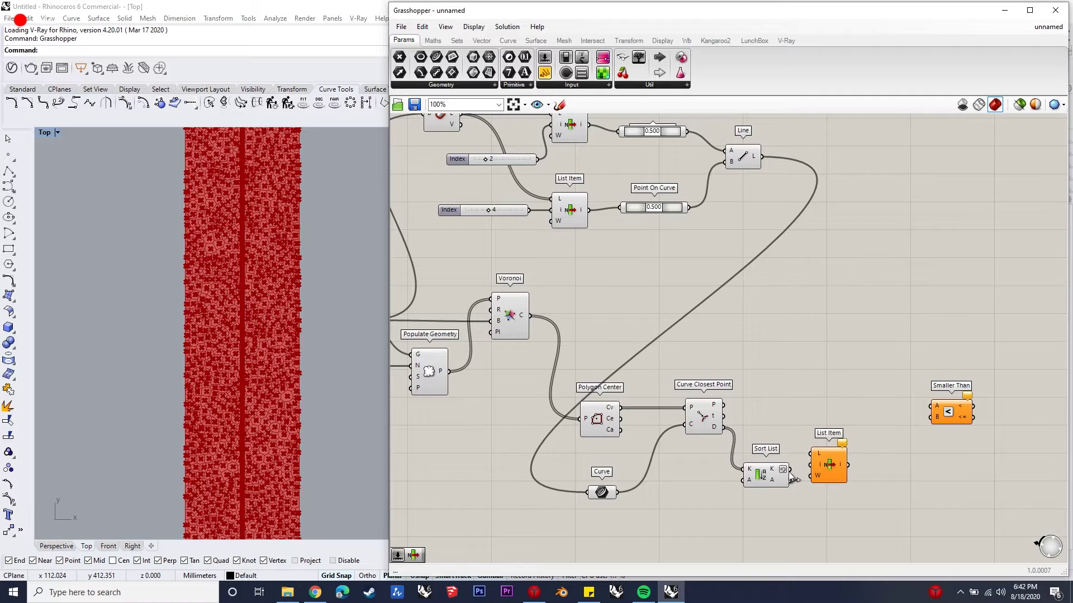
drag(789, 470, 849, 483)
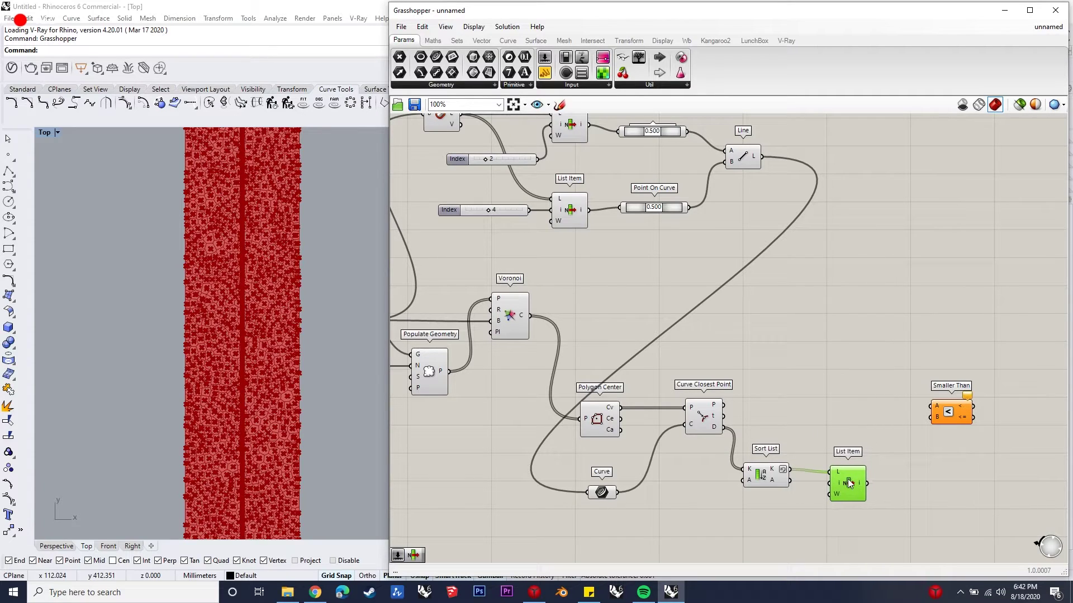
Add a Multiplication component after the new List Item and connect the List Item's i output to its A input
double_click(922, 484)
text(m)
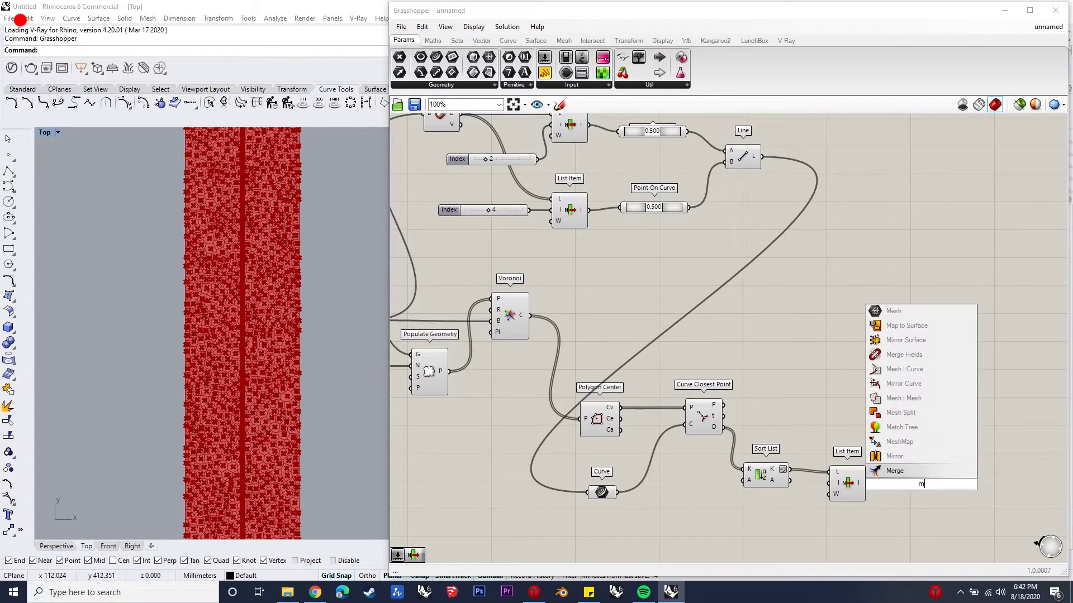
text(ultiplication)
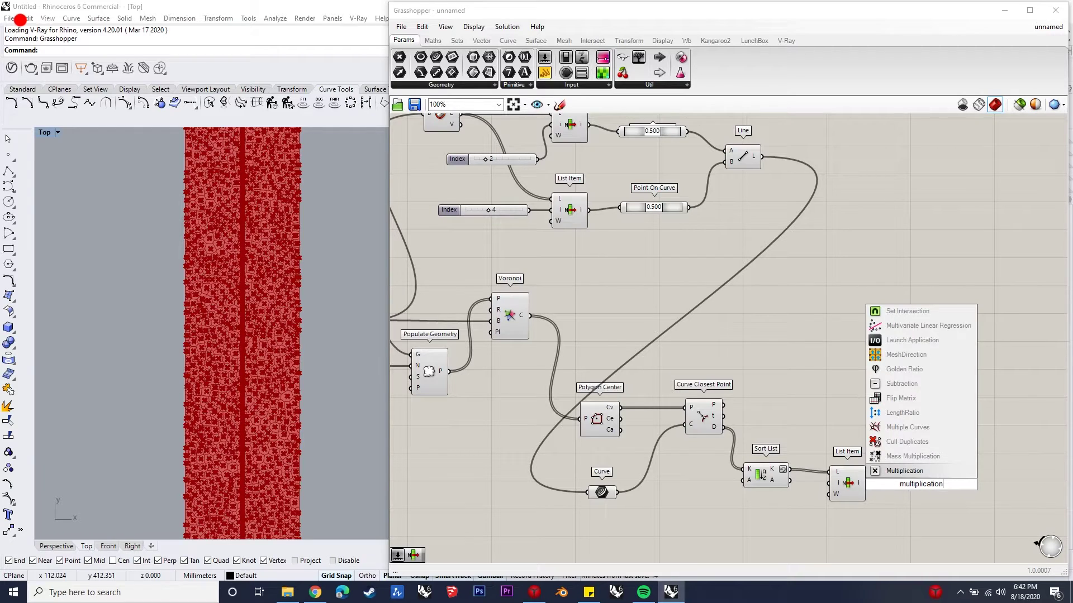
key(Return)
drag(866, 483, 842, 485)
drag(911, 487, 915, 488)
Feed a 0.5 number slider into Multiplication's B, and wire Curve Closest Point's D and the product R into Smaller Than's A and B
double_click(863, 525)
text(.5)
key(Return)
drag(909, 529, 722, 427)
drag(947, 420, 963, 445)
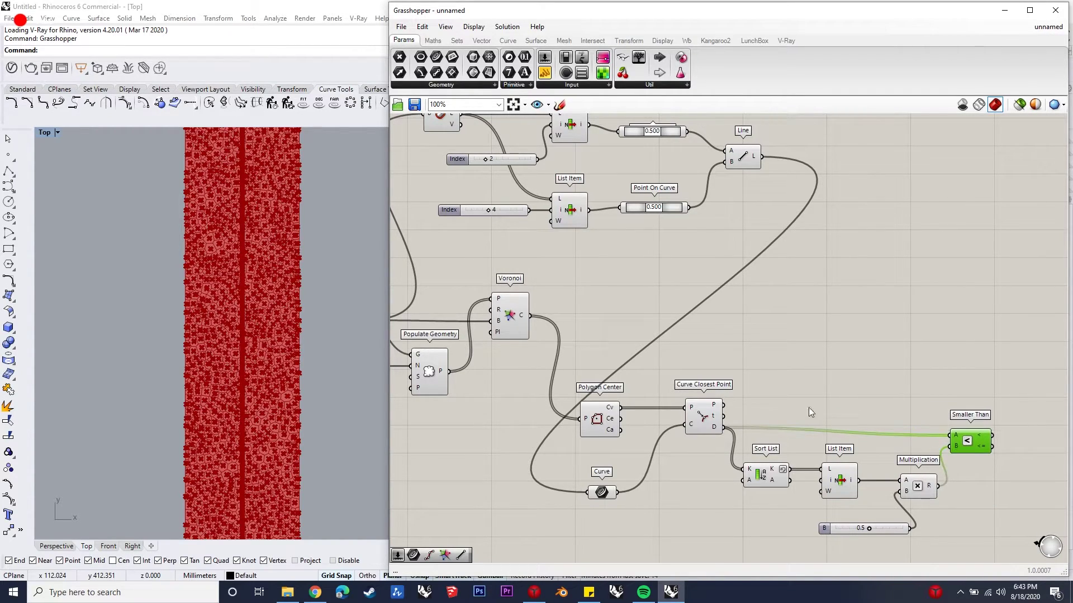
Add a Cull Pattern component above Smaller Than and remove the stray pasted Point On Curve
scroll(703, 401, down, 2)
scroll(908, 351, up, 2)
click(960, 282)
double_click(962, 285)
text(c)
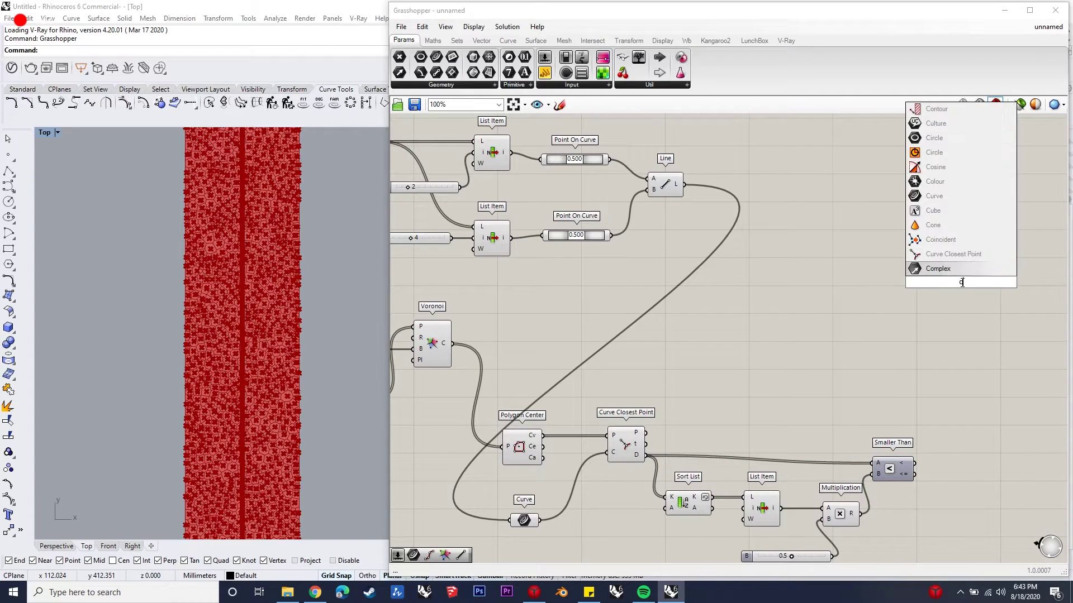
text(ull pattern)
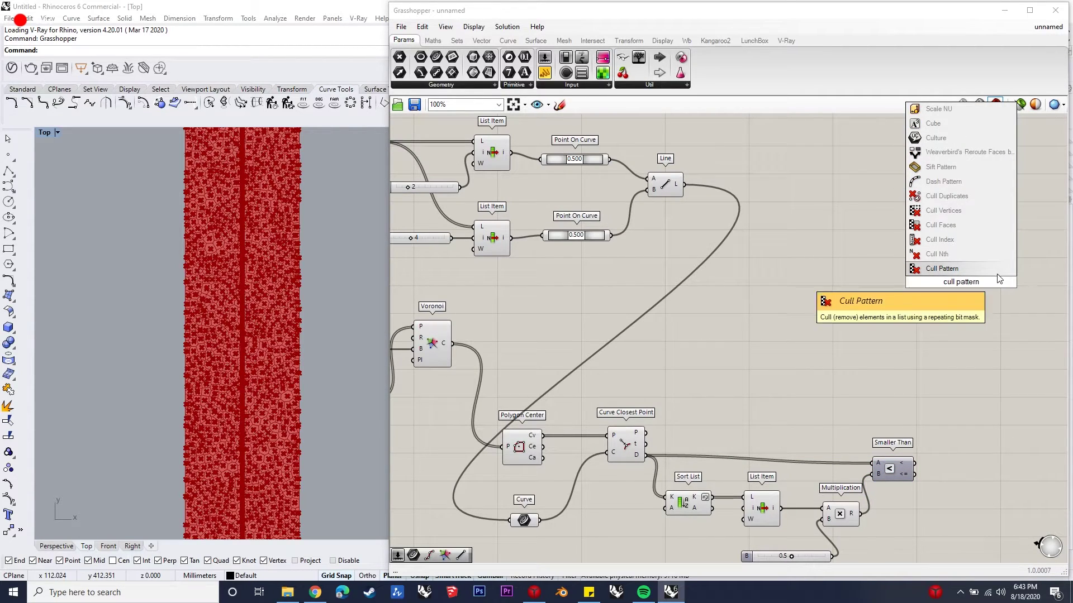
key(Return)
key(ctrl+v)
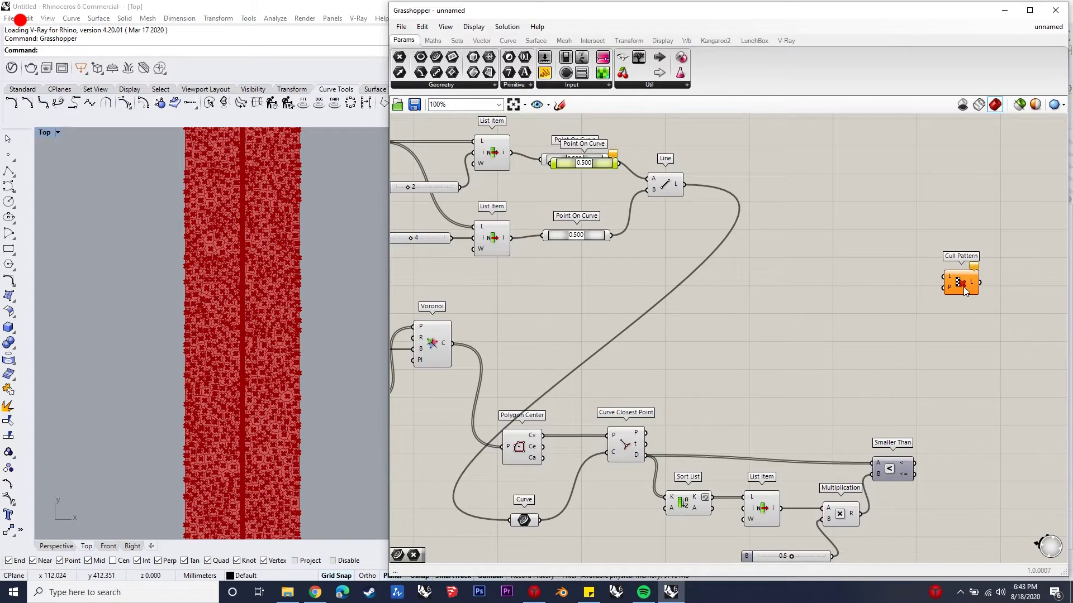
key(Delete)
Duplicate Cull Pattern twice to make a vertical stack of three above Smaller Than
drag(970, 278, 958, 435)
key(ctrl+c)
key(ctrl+v)
key(ctrl+c)
key(ctrl+v)
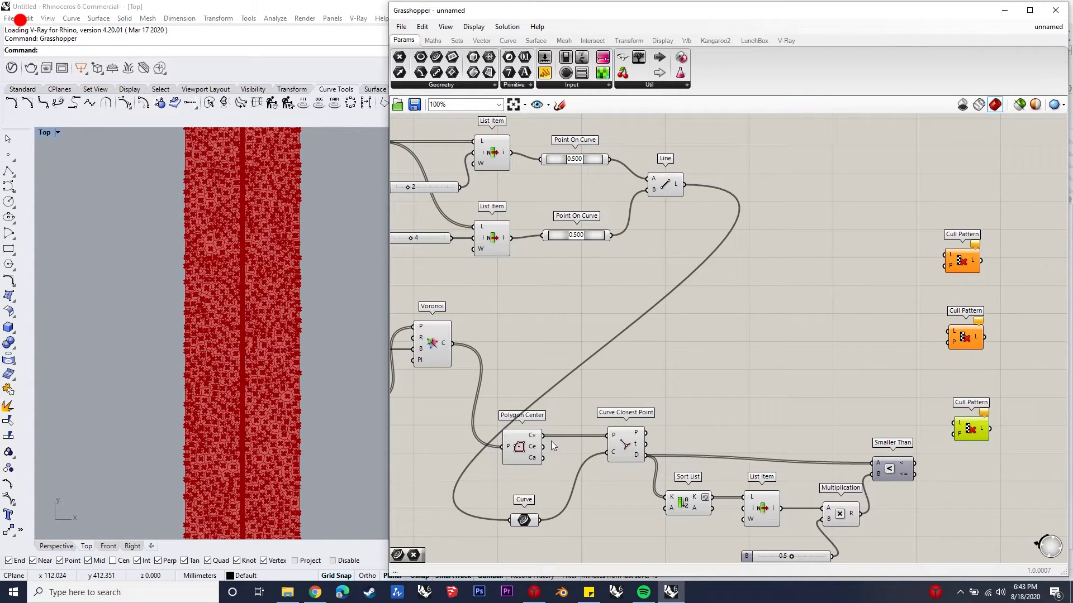
Connect Smaller Than's < output to the topmost Cull Pattern's P input and Voronoi's C output to its L input
click(871, 382)
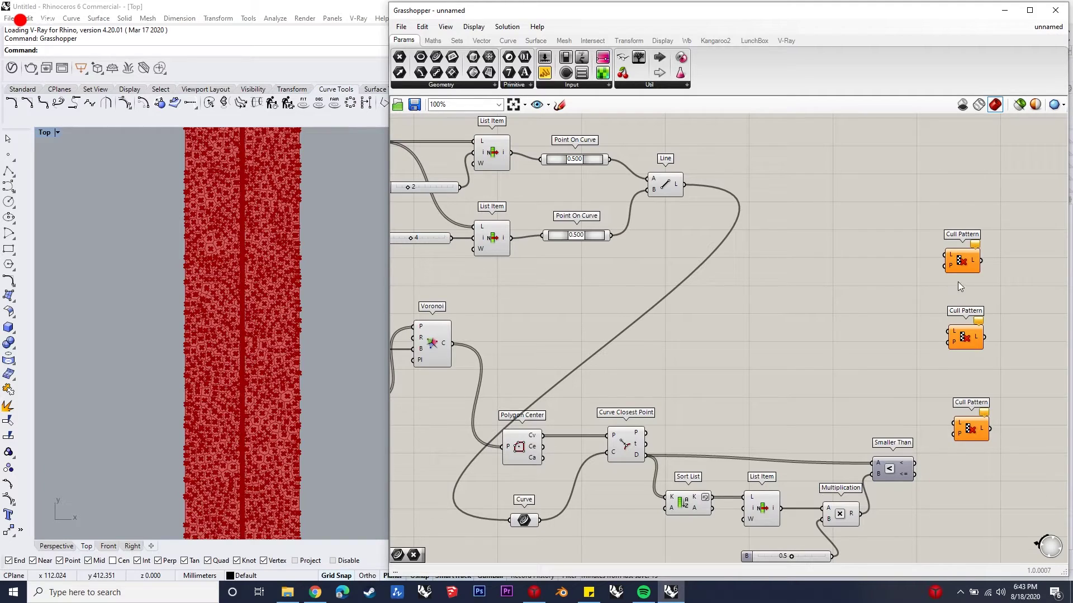
drag(945, 270, 914, 462)
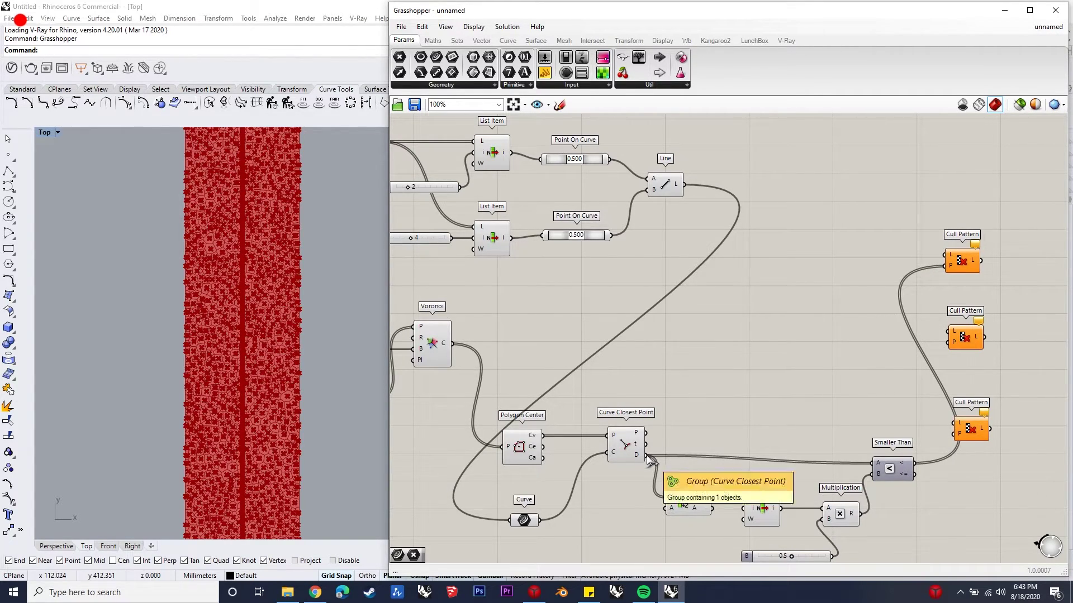
drag(457, 345, 946, 255)
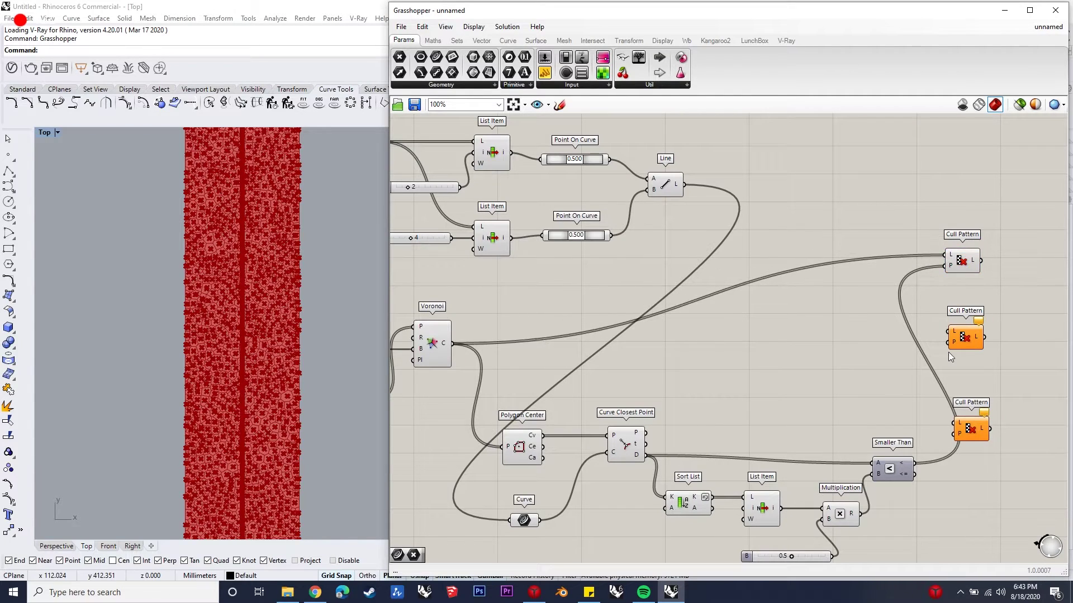
drag(948, 343, 913, 463)
drag(647, 455, 945, 331)
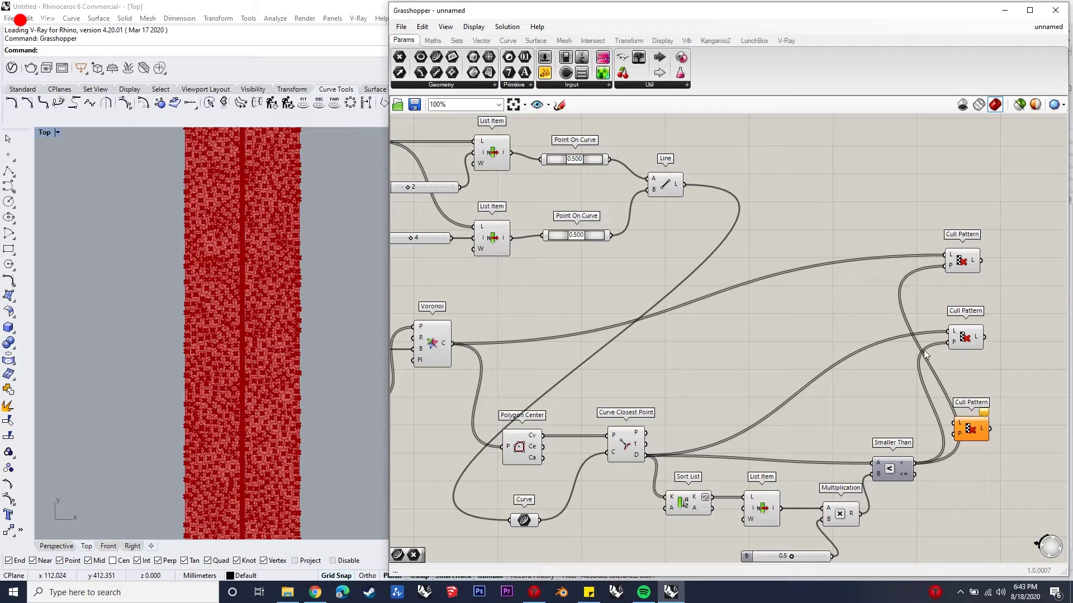
click(534, 450)
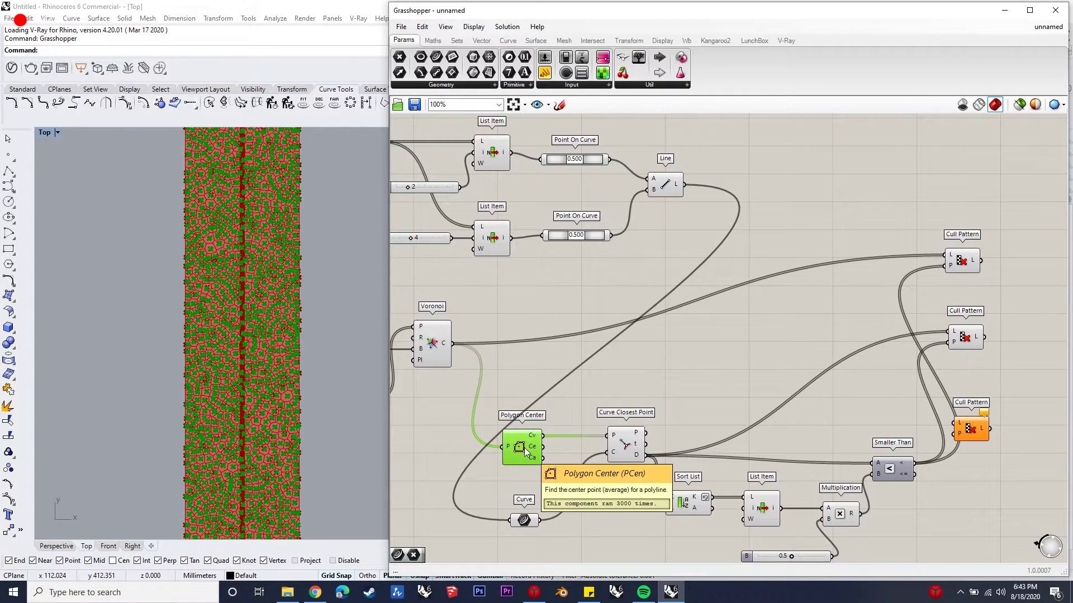
click(705, 371)
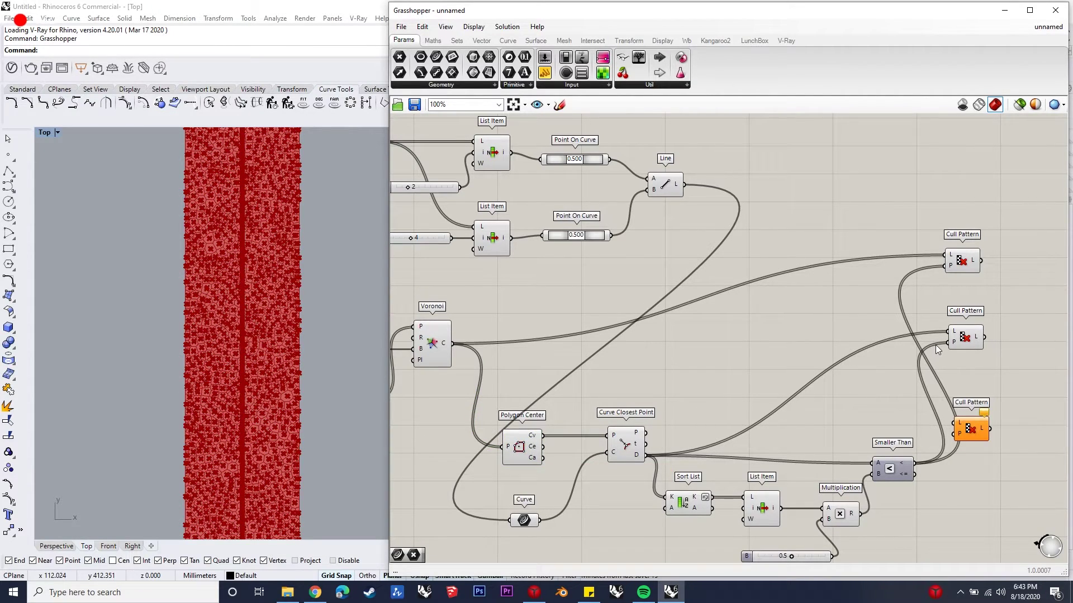
key(ctrl+z)
key(ctrl+z)
Feed Polygon Center's Cv to the second Cull Pattern's L and Curve Closest Point's D to the third's, with Smaller Than driving both P inputs
drag(949, 331, 545, 441)
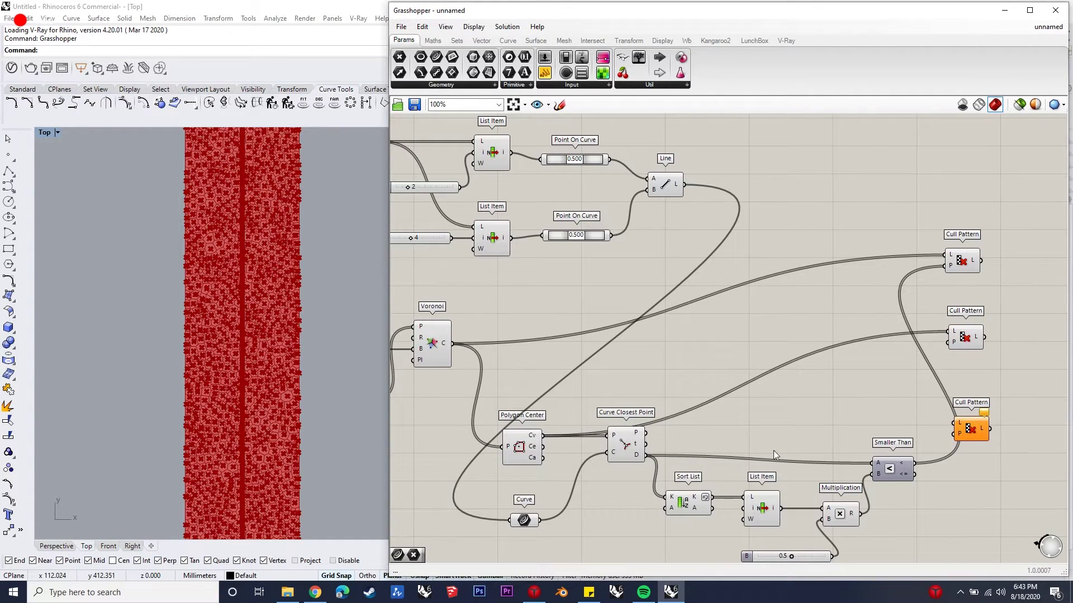
drag(915, 465, 950, 343)
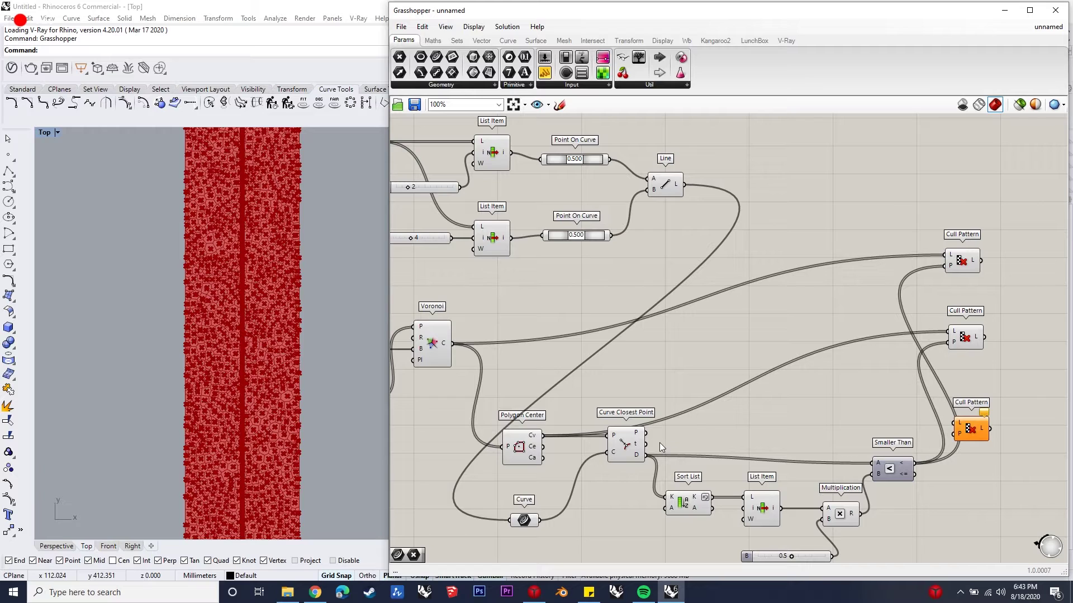
drag(647, 462, 969, 498)
drag(915, 474, 954, 507)
scroll(788, 411, down, 2)
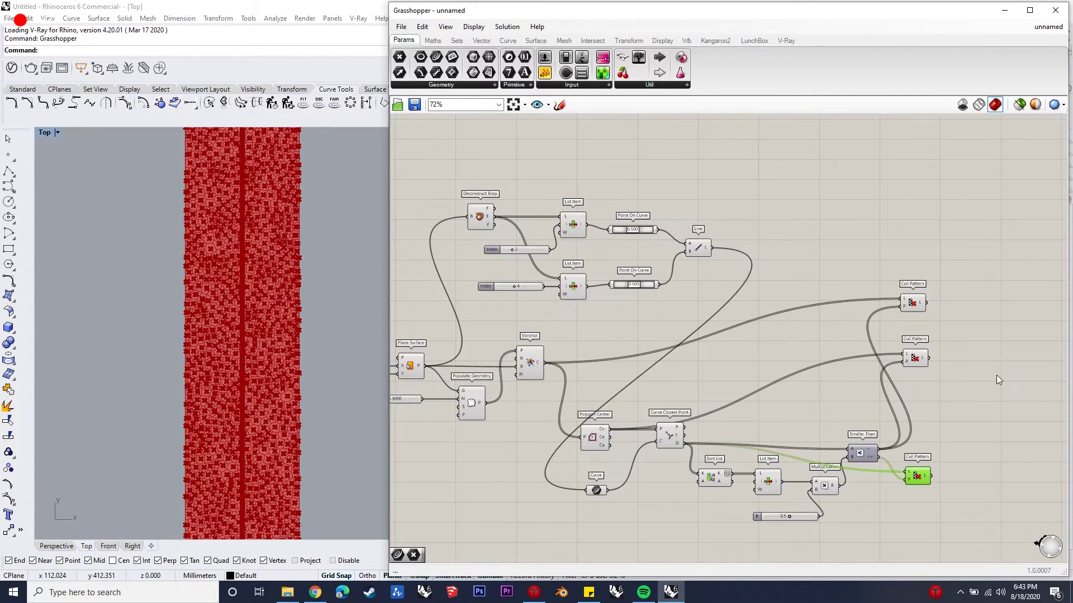
Add a Scale component beyond the Cull Patterns and preview the Voronoi cells kept by the topmost Cull Pattern
scroll(995, 376, up, 2)
double_click(963, 281)
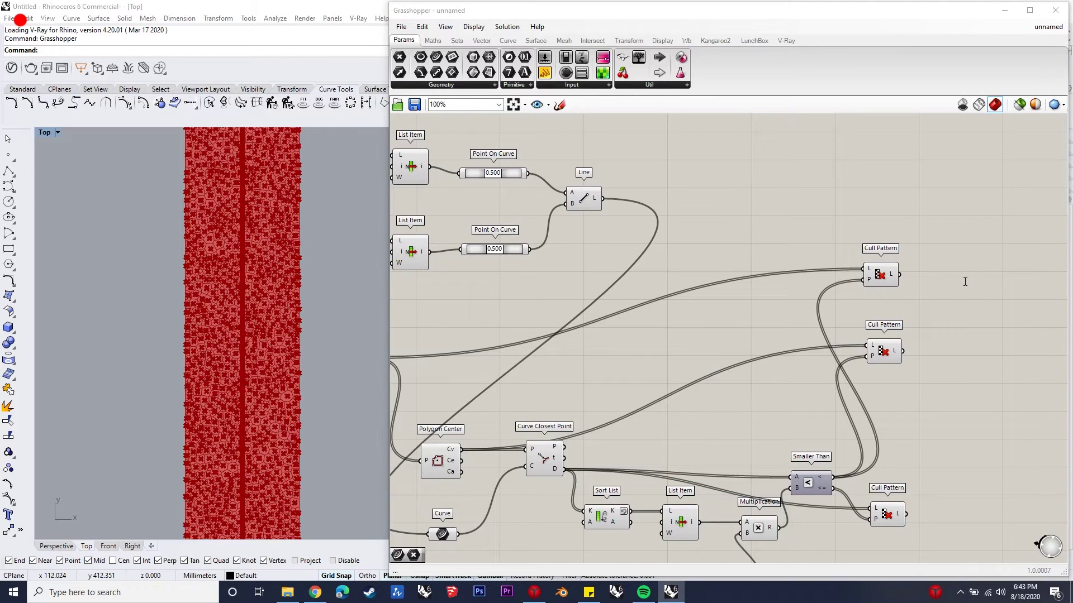
text(scale)
key(Return)
drag(964, 283, 1032, 410)
click(877, 277)
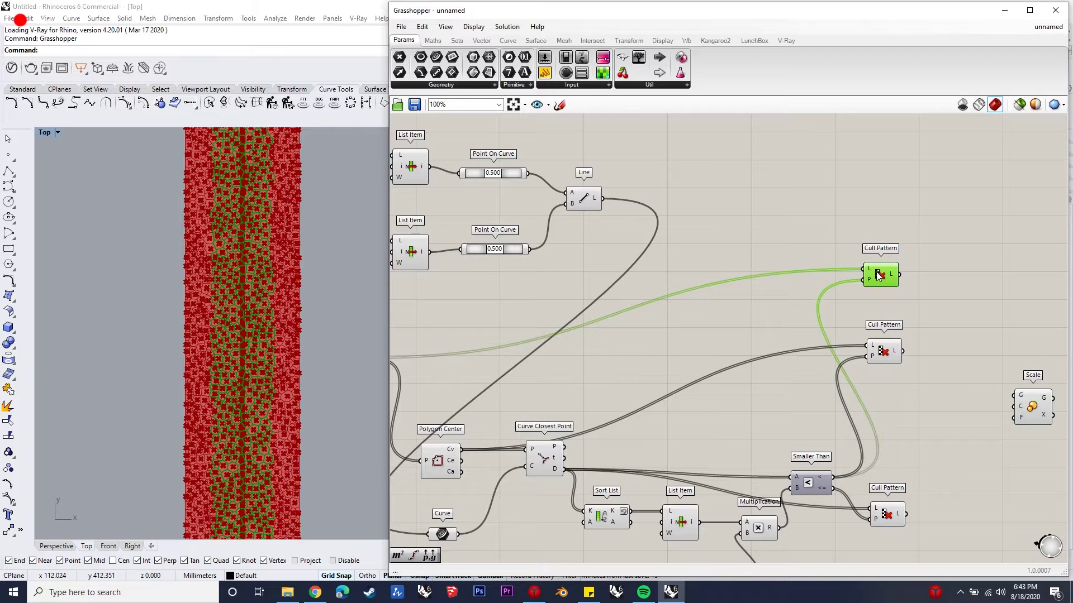
Connect the topmost Cull Pattern's output to Scale's G input and the second Cull Pattern's output to its C input
click(883, 350)
click(897, 516)
click(909, 326)
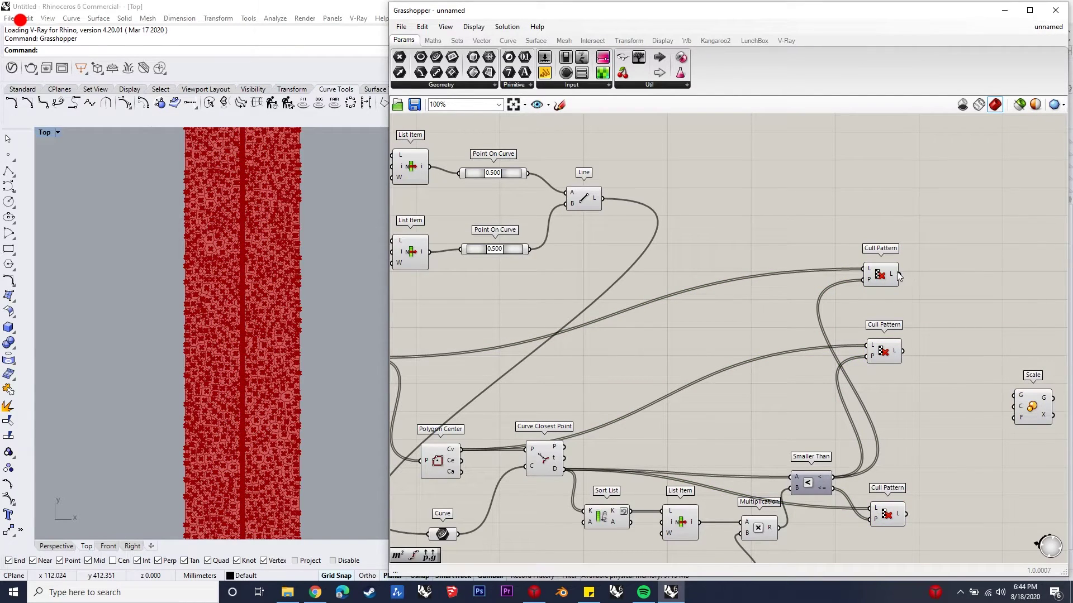
scroll(904, 277, down, 1)
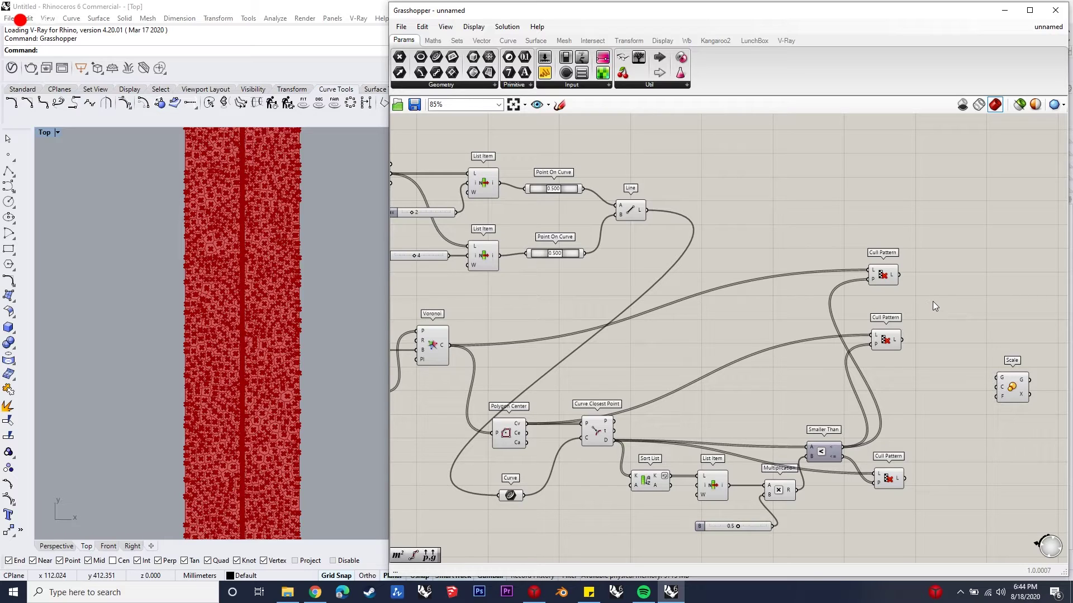
drag(934, 320, 996, 378)
drag(900, 339, 995, 387)
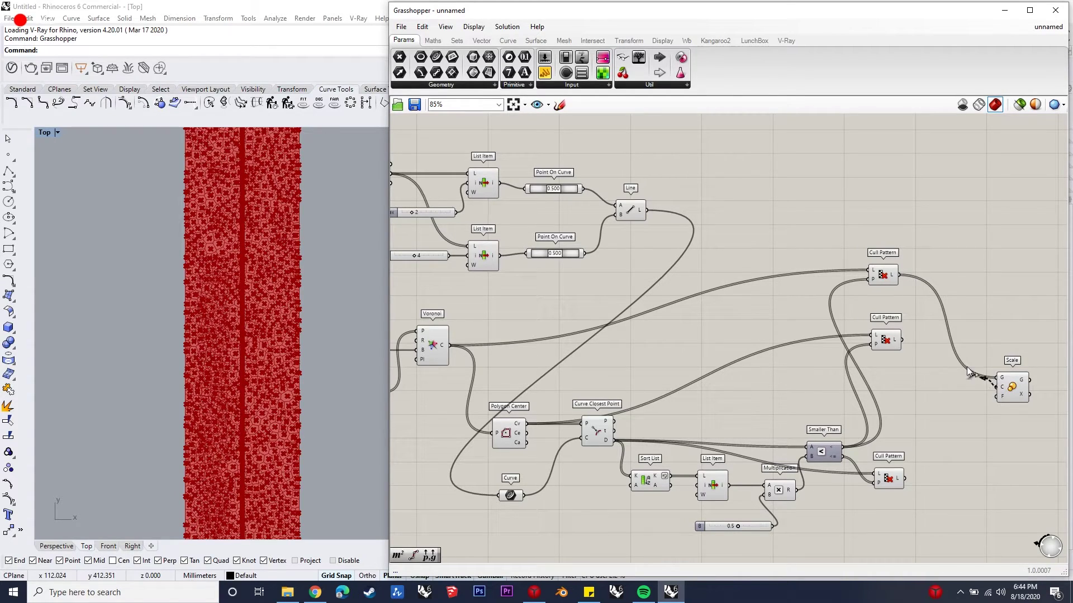
Add a Remap Numbers component below Scale and a Bounds component beside the lowest Cull Pattern
double_click(977, 488)
text(rempanumb)
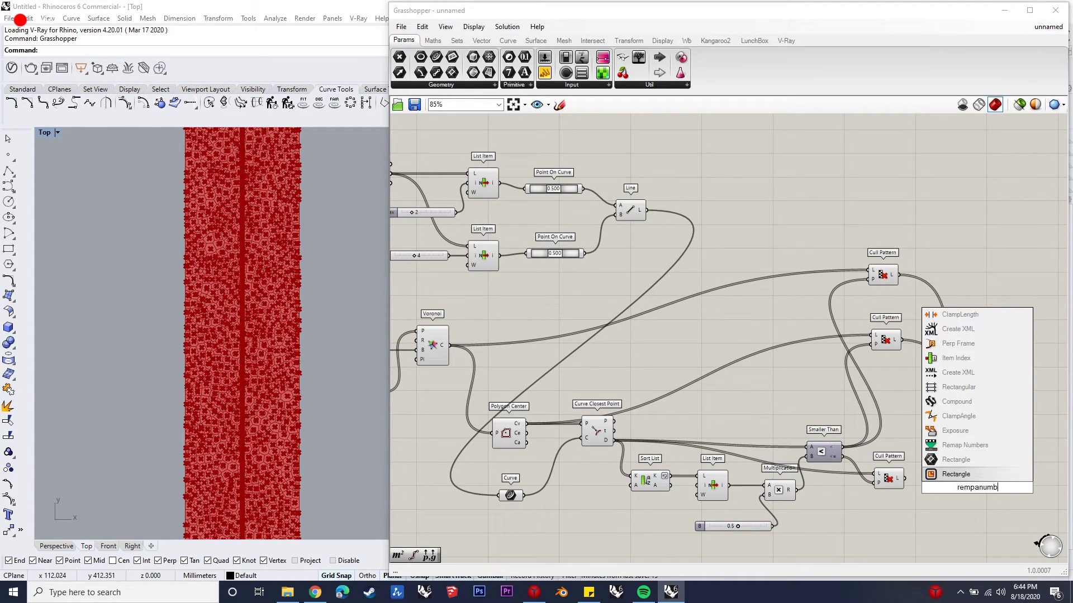
key(Return)
click(930, 528)
double_click(930, 527)
text(bounds)
key(Return)
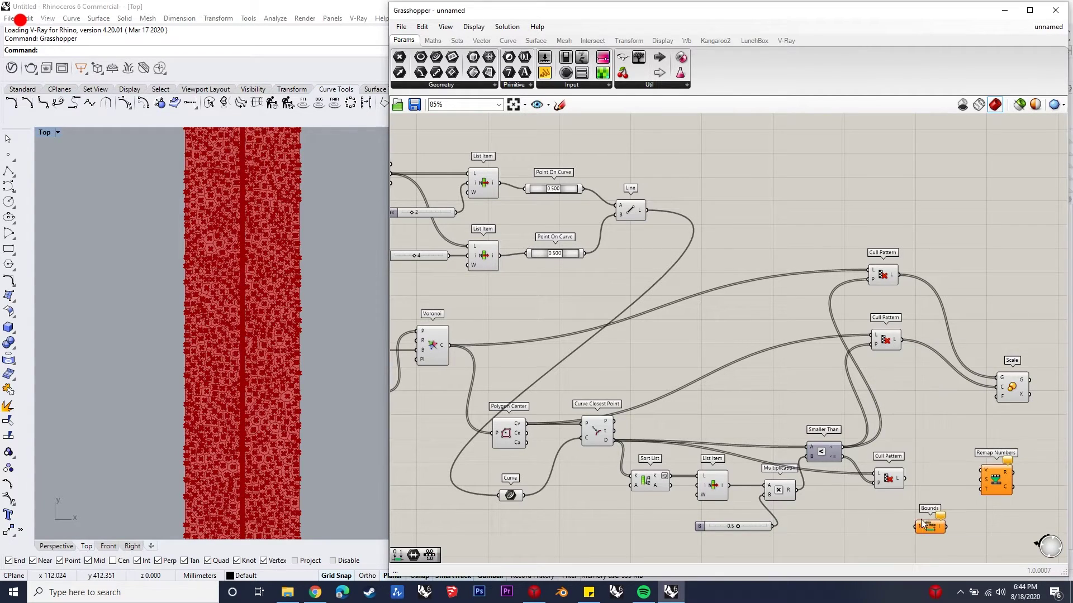
Flatten Bounds' N input, feed the lowest Cull Pattern to Bounds and Remap Numbers' V, and connect Bounds to Remap Numbers' S
right_click(919, 528)
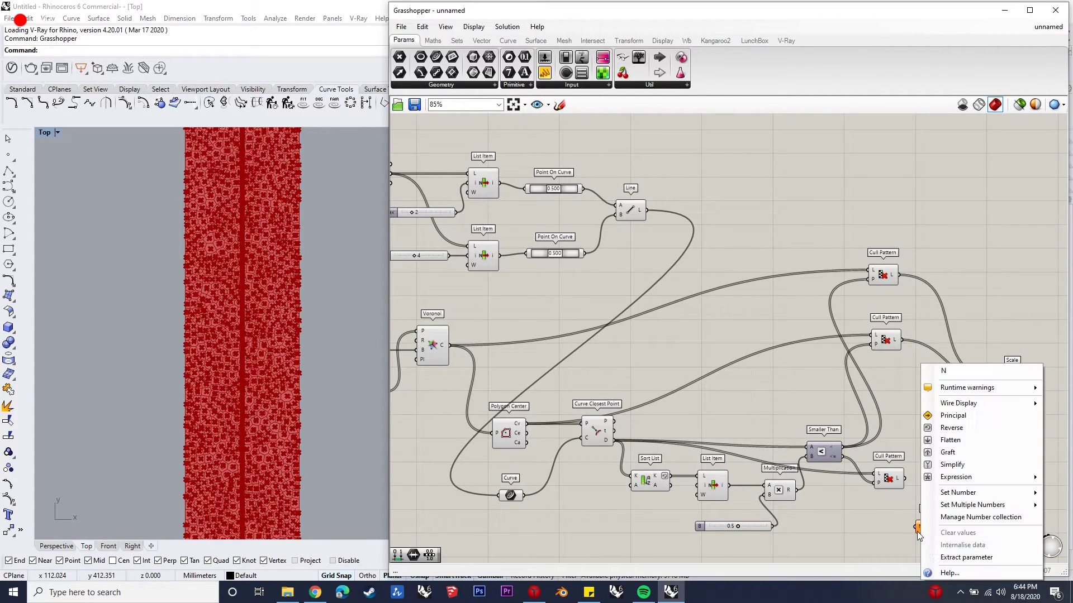
click(961, 441)
drag(901, 475, 951, 523)
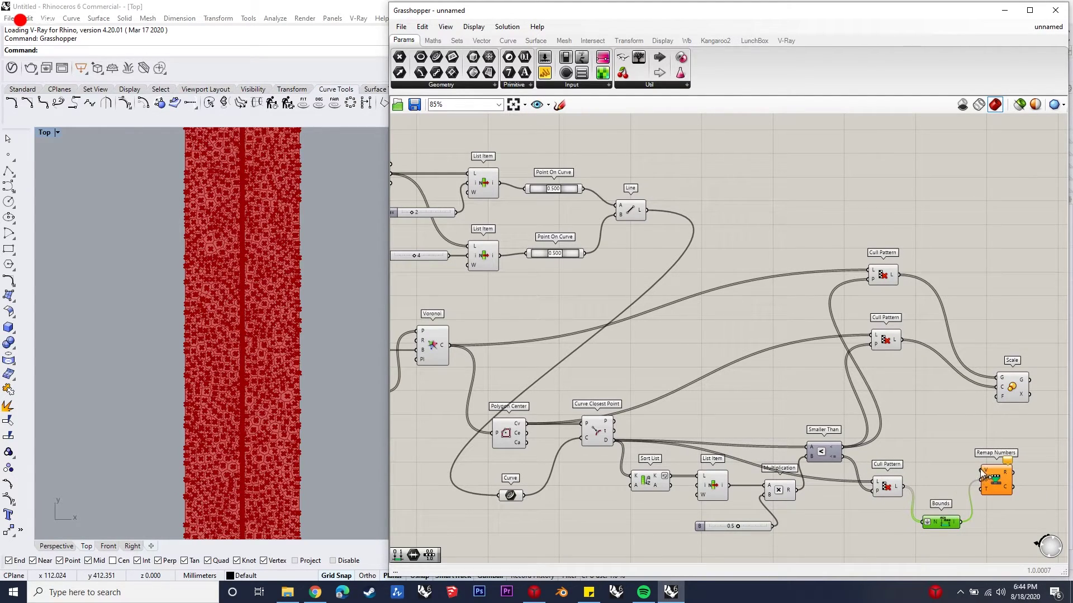
scroll(937, 456, down, 3)
scroll(937, 456, up, 5)
click(749, 371)
drag(612, 370, 738, 362)
click(634, 494)
text(COnSTRuct Domia)
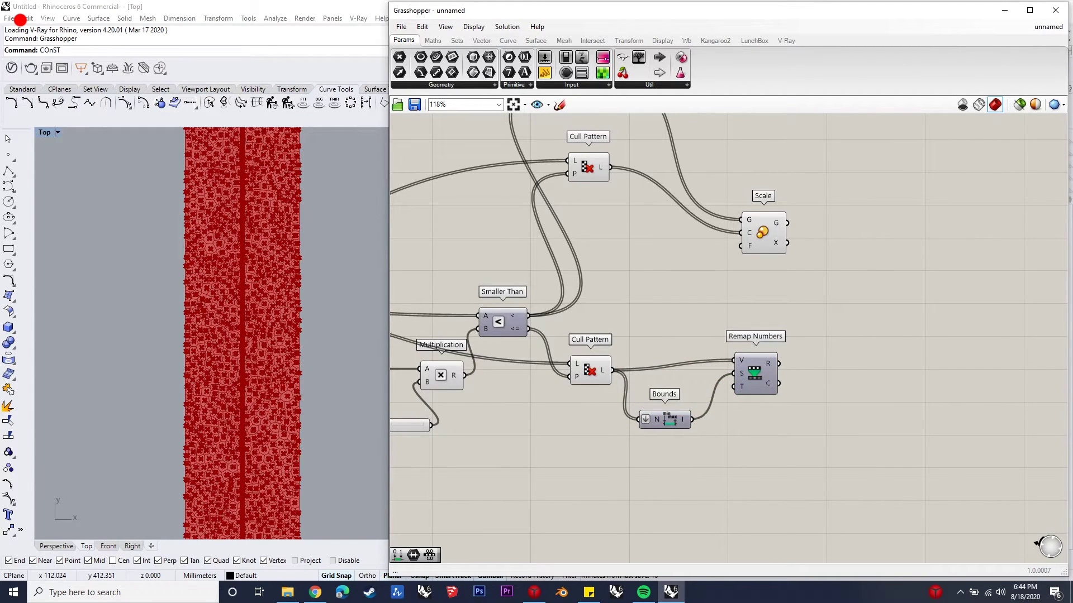
key(Escape)
Add a Construct Domain component below Bounds and connect its output to Remap Numbers' T input
double_click(654, 494)
text(construct domia)
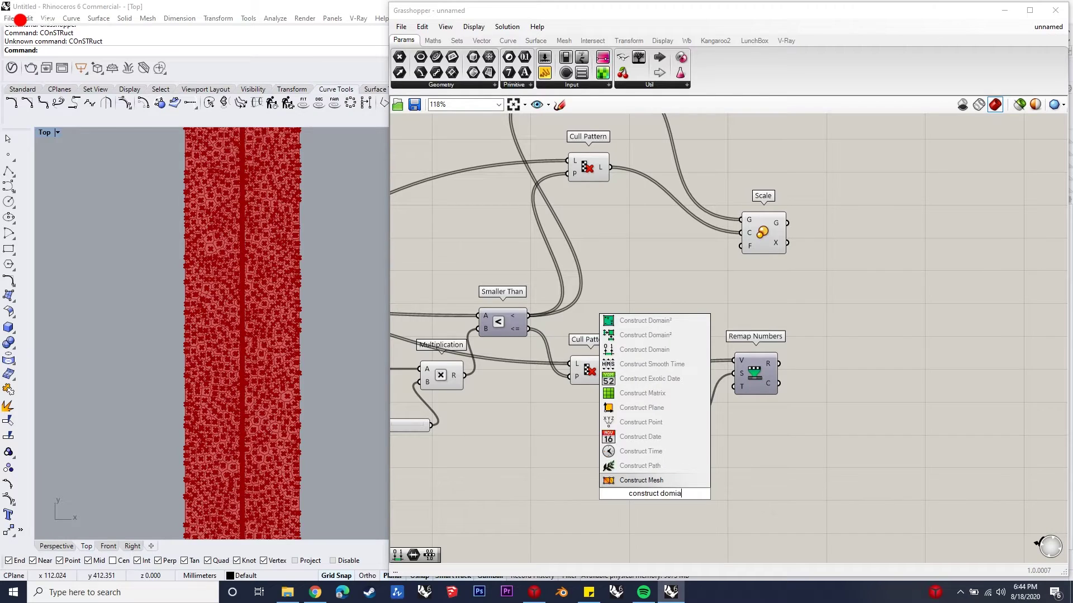
text(n)
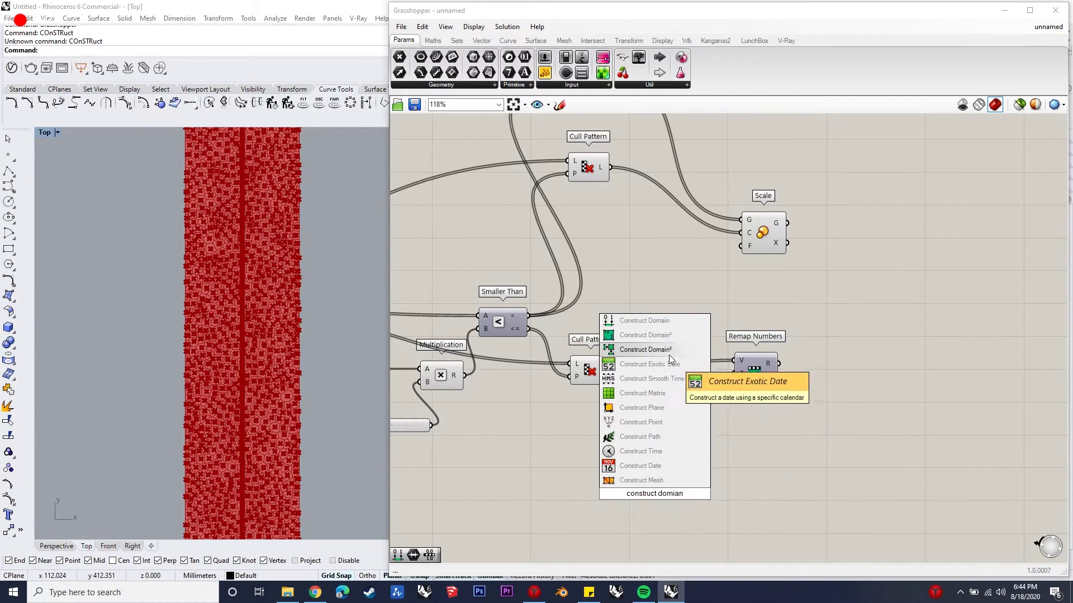
click(672, 321)
drag(696, 435, 733, 386)
drag(659, 485, 677, 482)
Create number sliders of 0.05 and 0.9 and connect them to Construct Domain's A and B inputs respectively
double_click(509, 467)
text(0.05)
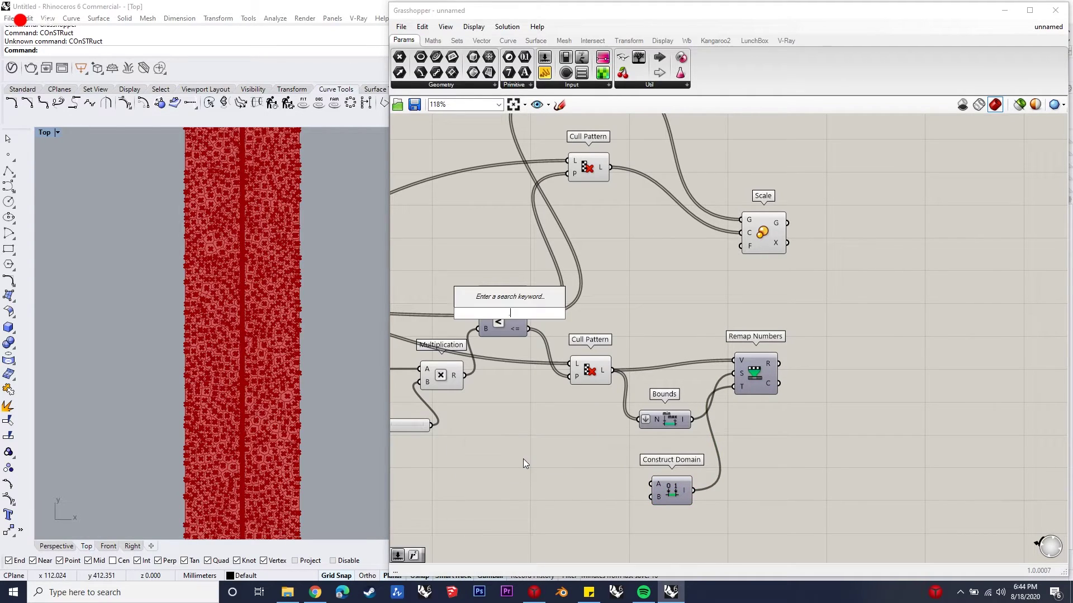
key(Return)
double_click(525, 497)
text(0.9)
key(Return)
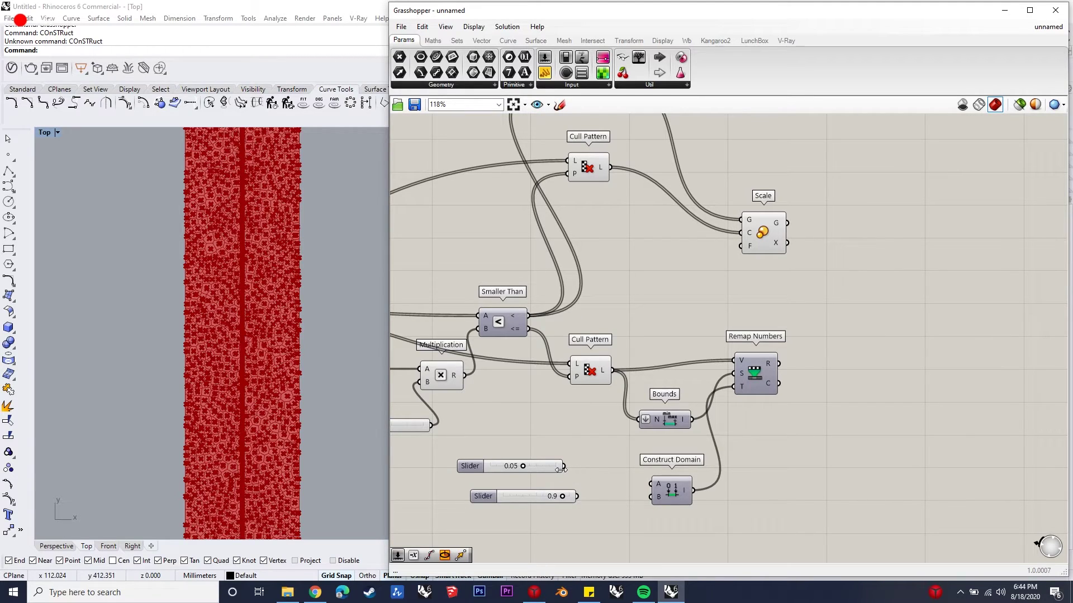
drag(648, 495, 531, 499)
click(511, 496)
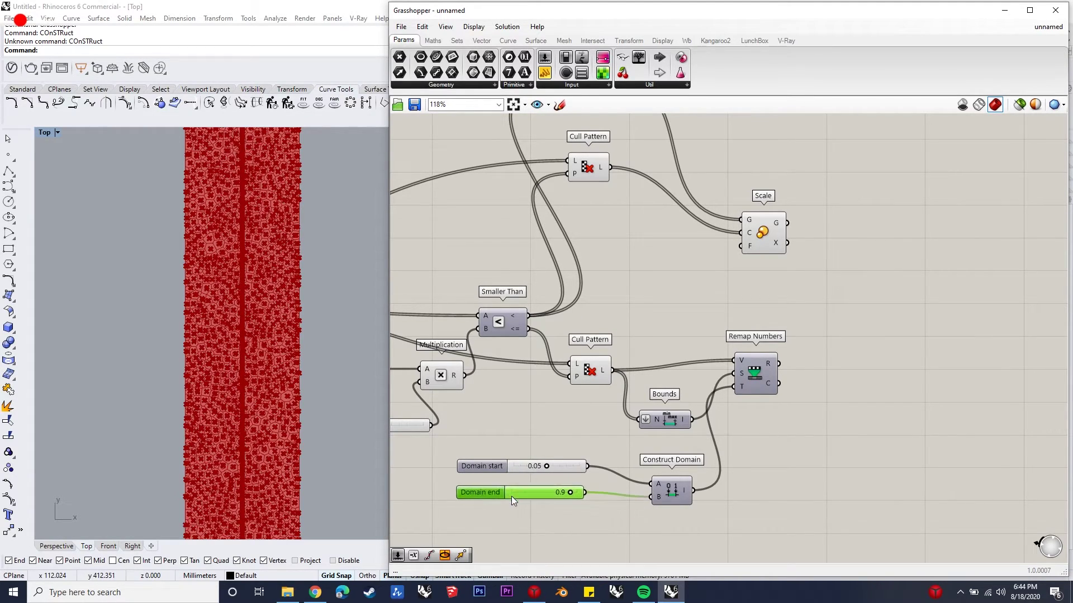
Connect Remap Numbers' R output to Scale's F input and highlight the scaled Voronoi cells
drag(778, 364, 740, 246)
scroll(257, 301, up, 5)
scroll(829, 257, down, 3)
click(831, 241)
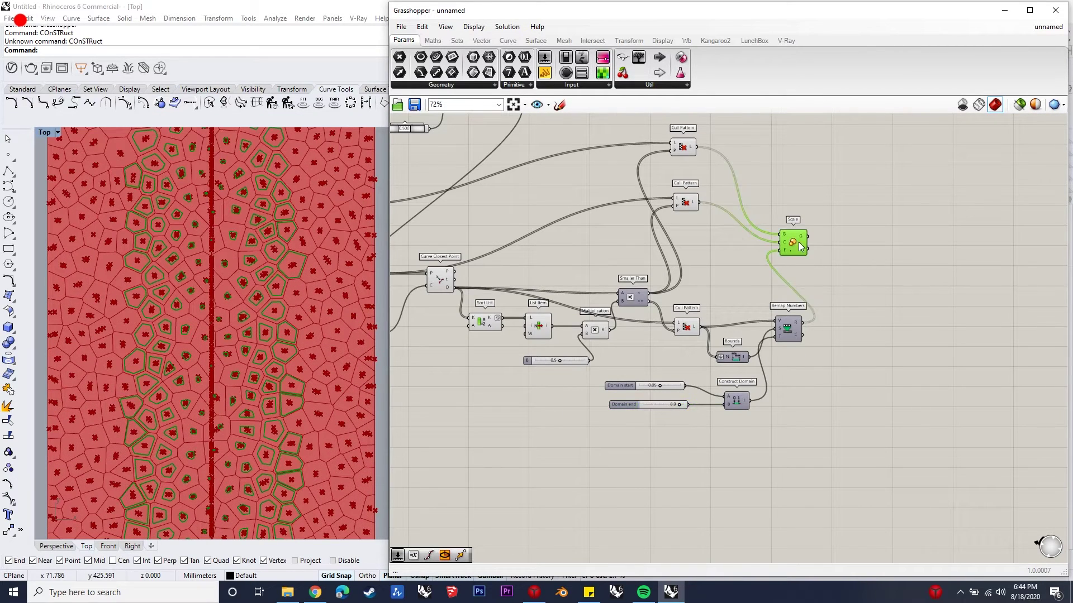
Turn off the preview of the Voronoi, culling and domain components feeding Scale, leaving only the scaled cells displayed
scroll(810, 363, down, 3)
drag(788, 444, 513, 194)
middle_click(523, 191)
click(555, 160)
scroll(209, 326, down, 14)
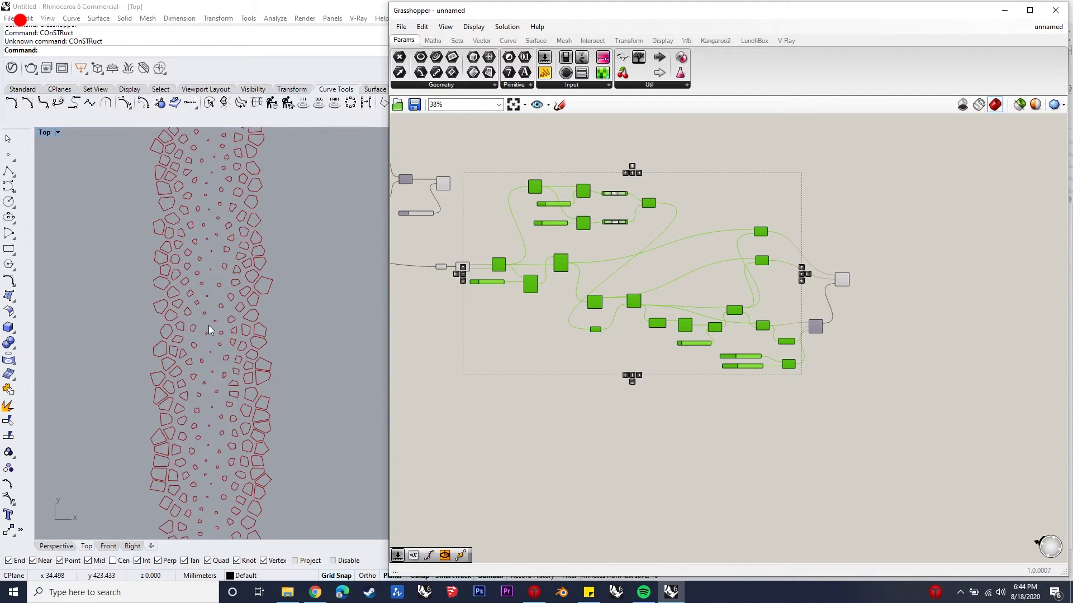
scroll(211, 329, down, 2)
scroll(180, 394, up, 6)
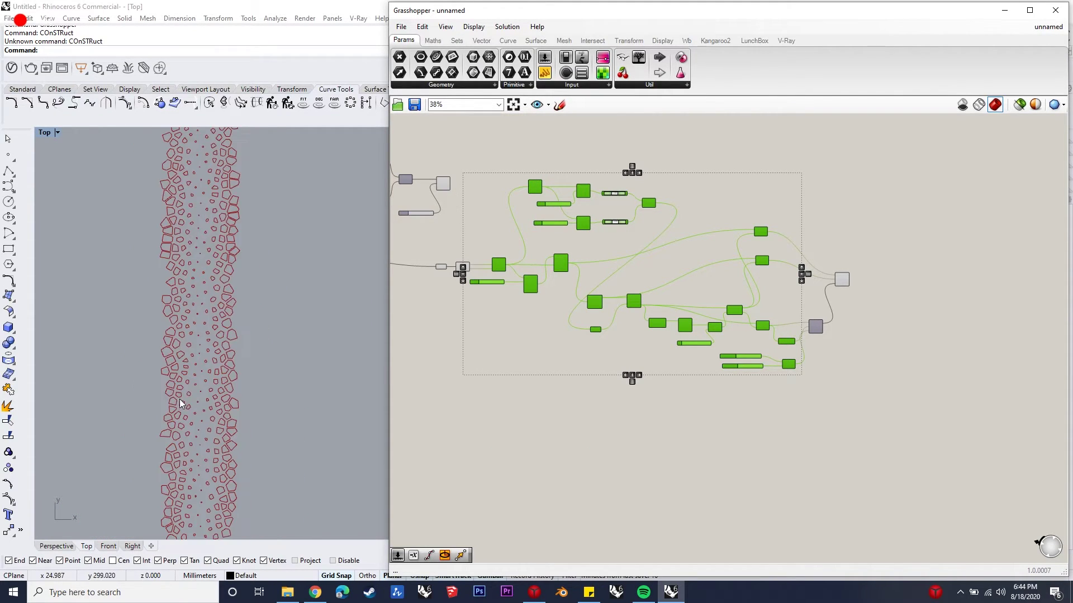
Swap the Construct Domain inputs so the 0.9 slider drives the domain start and the 0.05 slider the end
scroll(780, 343, up, 2)
scroll(780, 343, up, 5)
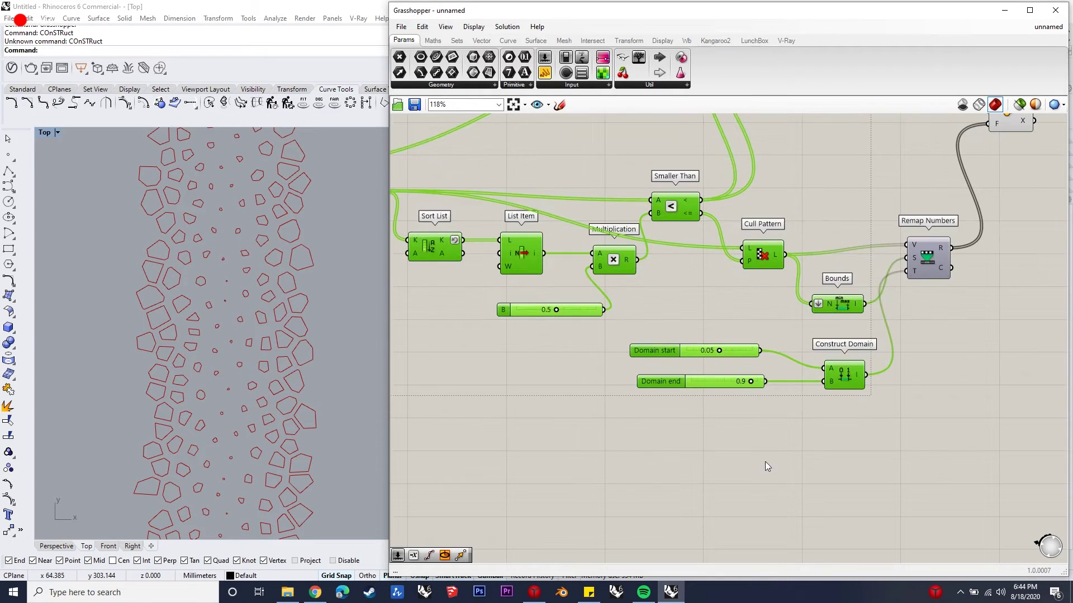
drag(765, 387, 759, 351)
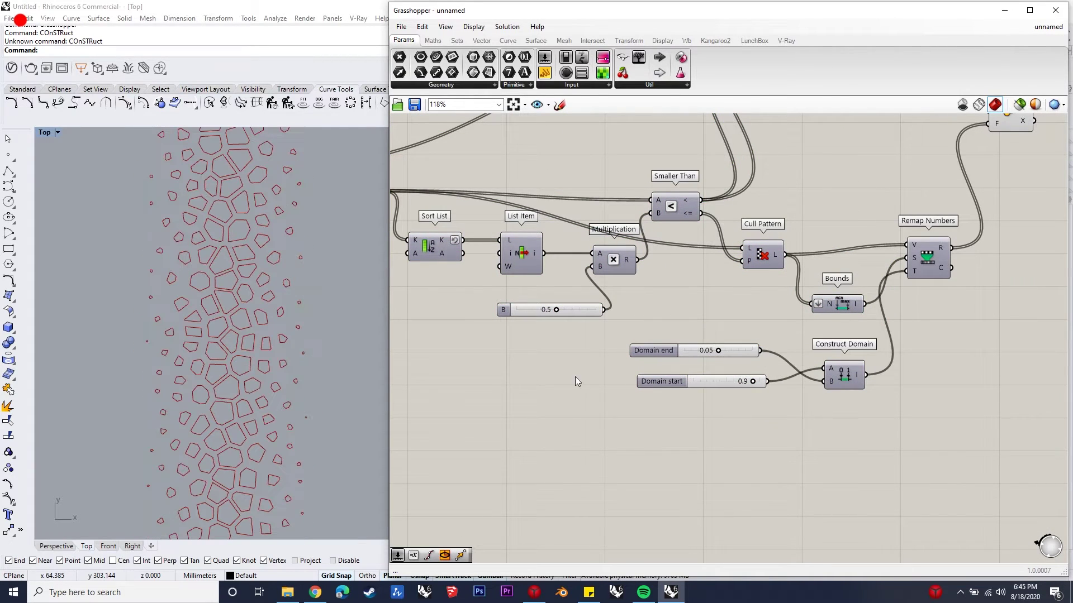
scroll(619, 350, down, 3)
scroll(767, 274, up, 1)
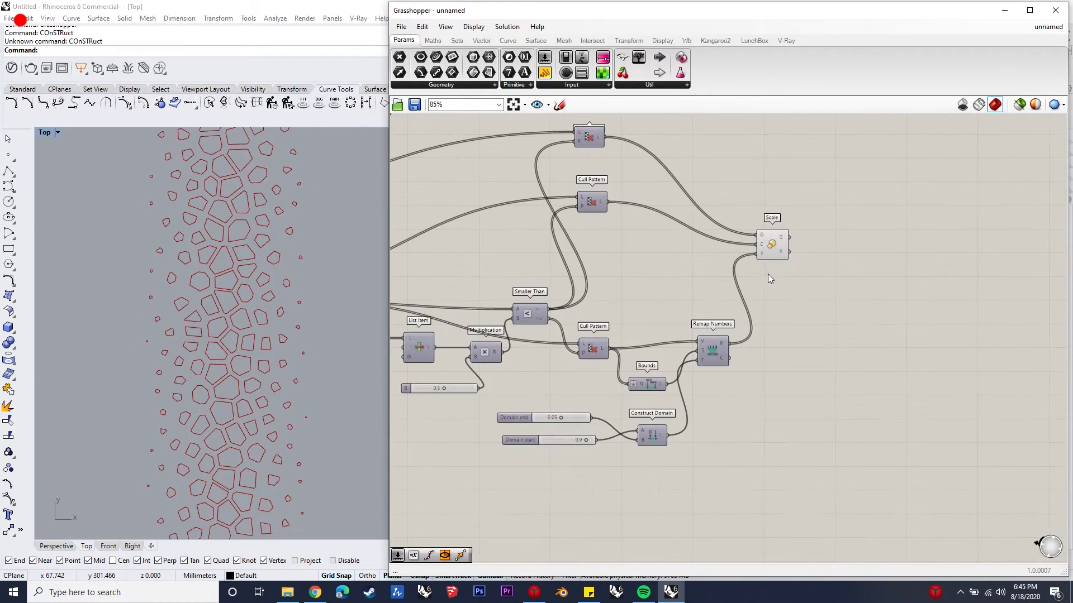
Add a Divide Curve component beyond Scale, with Scale's G output feeding its C input
double_click(828, 233)
text(diV)
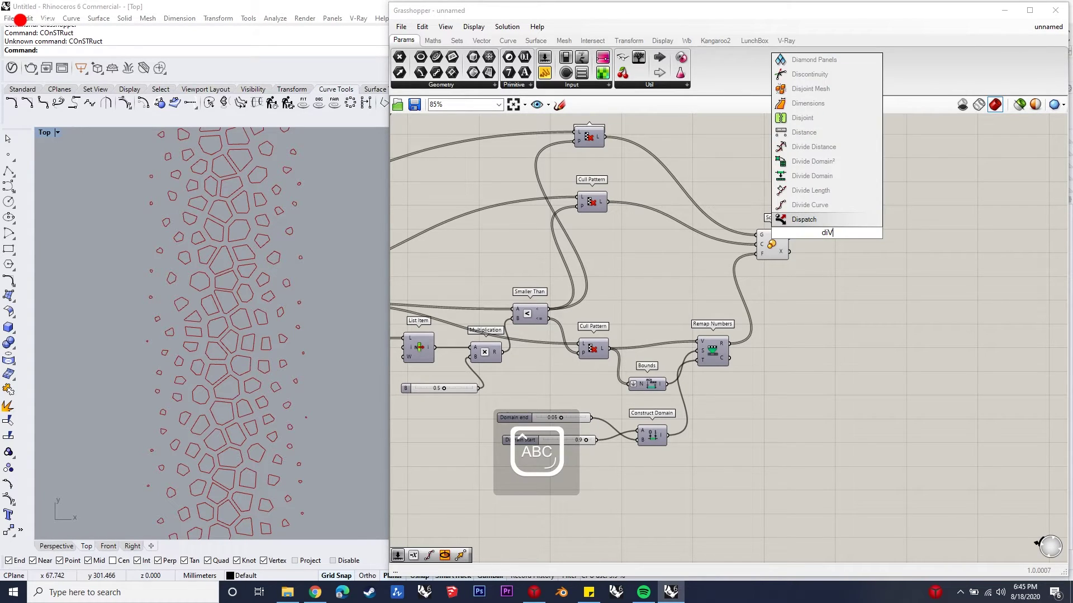
scroll(829, 233, up, 1)
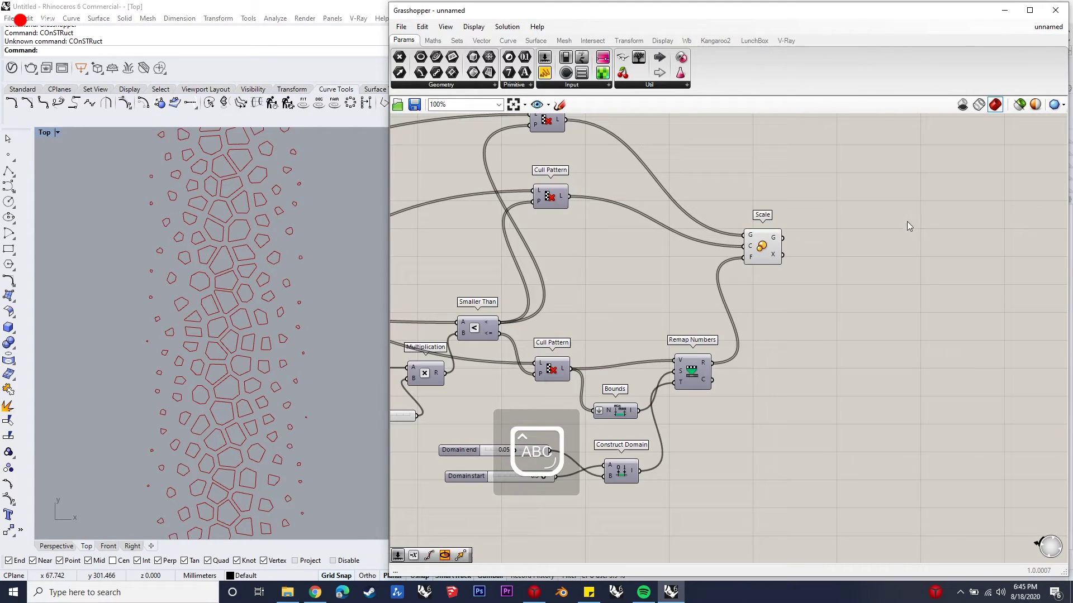
double_click(832, 249)
text(DIVIDE CURVE)
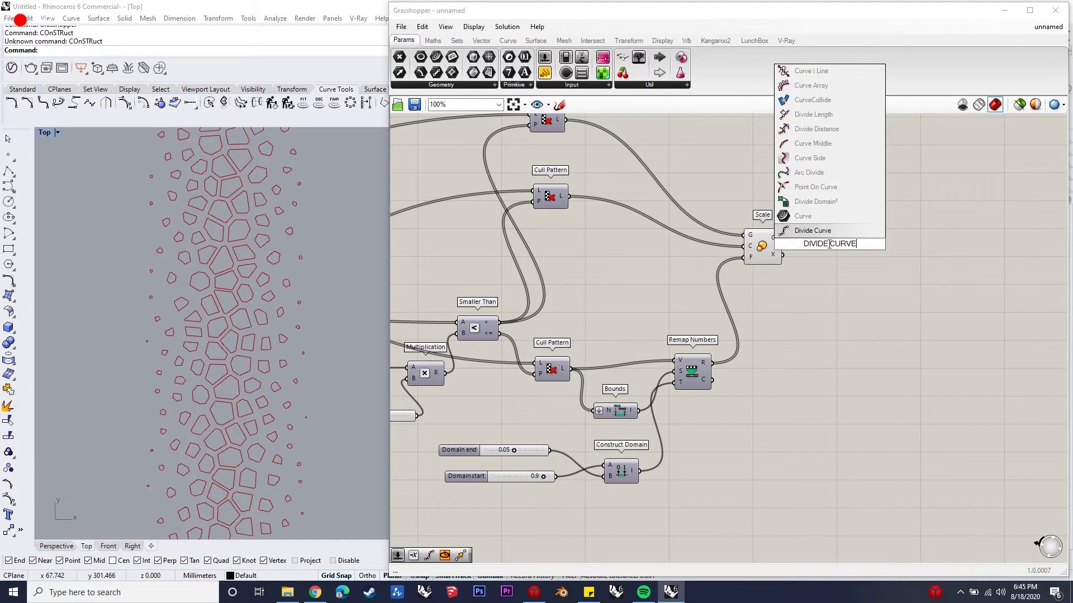
click(811, 230)
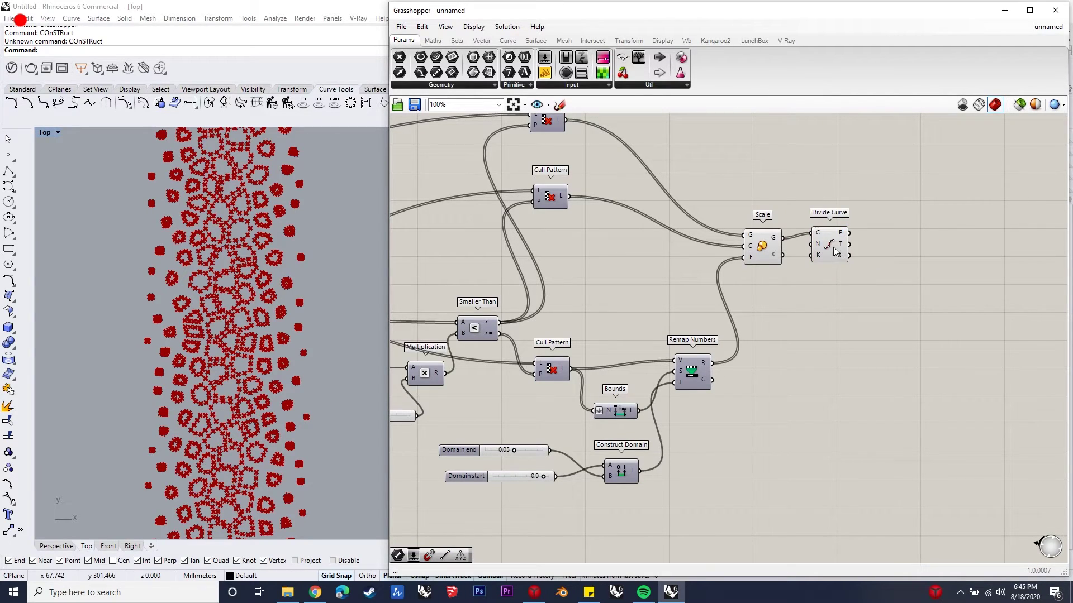
drag(837, 249, 861, 251)
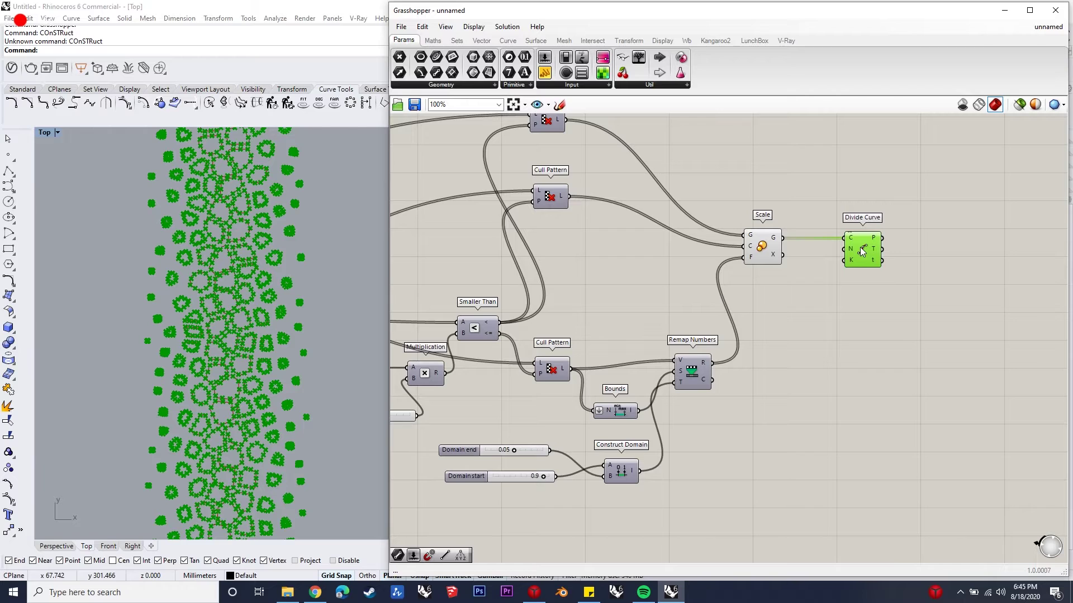
Add a Nurbs Curve component, feed Divide Curve's P points to its V input, and invert its P input
click(975, 244)
double_click(975, 244)
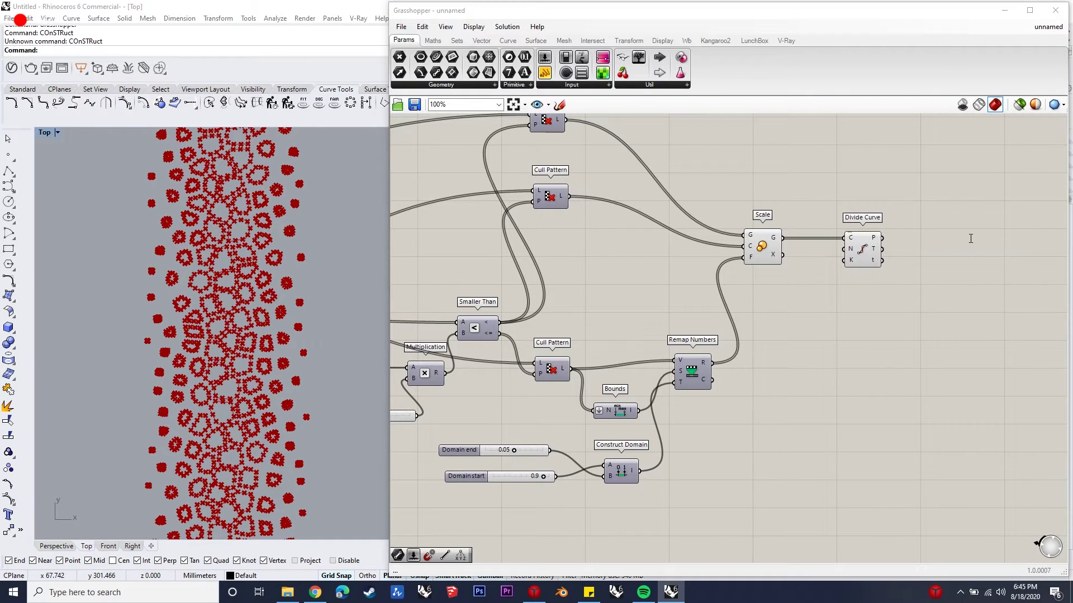
text(NURBS CURVE)
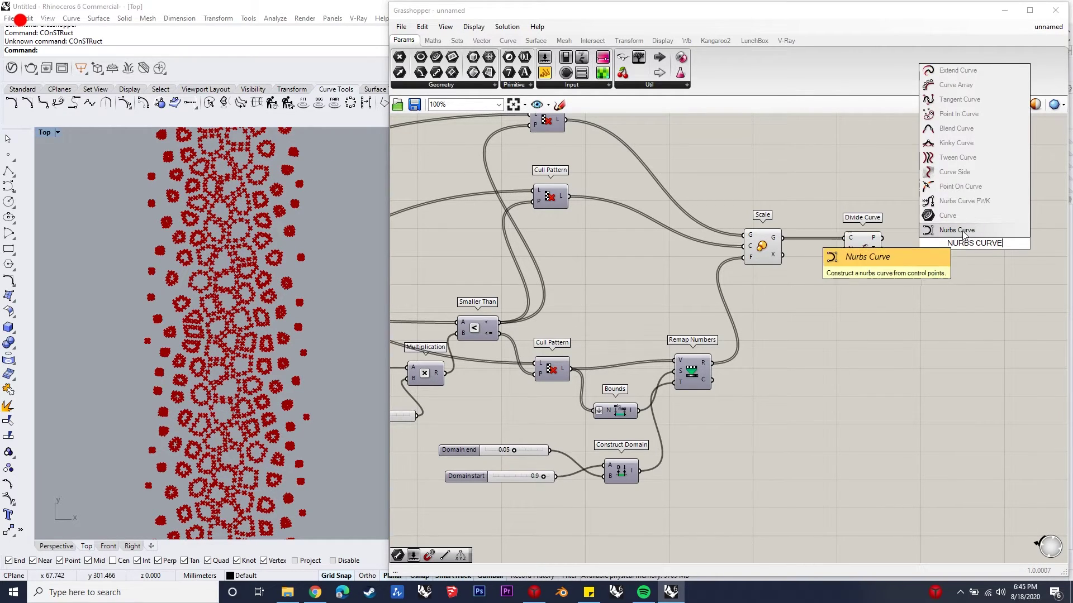
key(Return)
drag(881, 238, 973, 247)
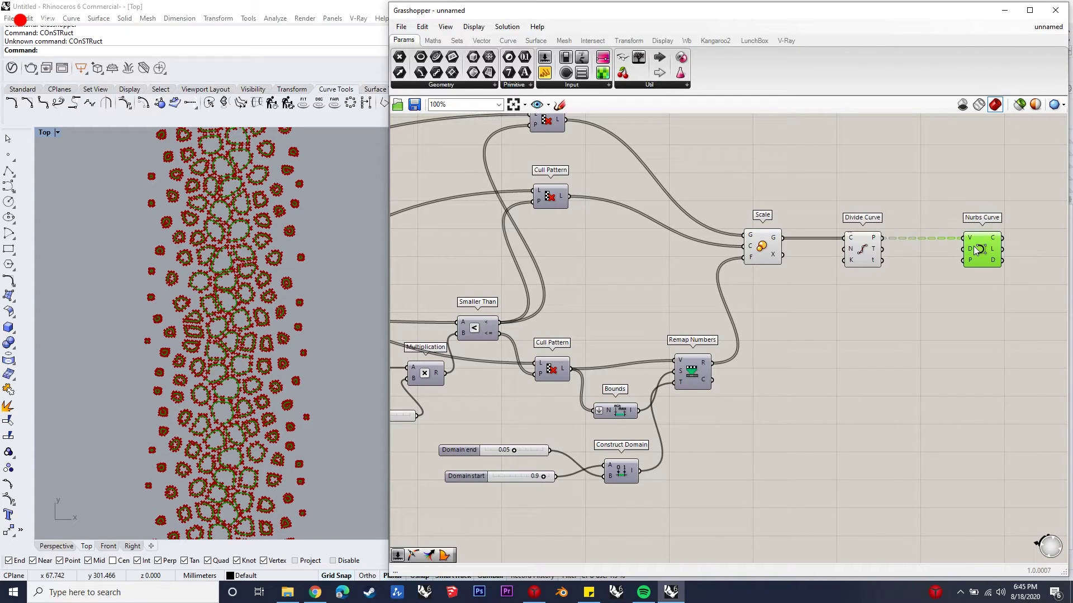
right_click(968, 261)
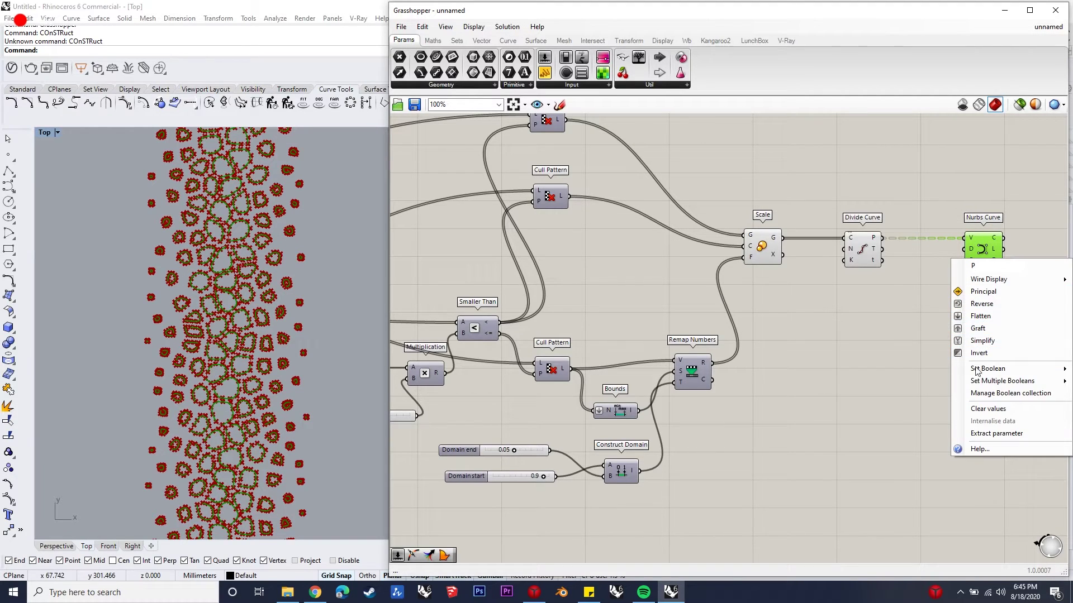
click(996, 356)
Turn off the preview of the Scale and Divide Curve components
drag(896, 309, 739, 208)
middle_click(788, 226)
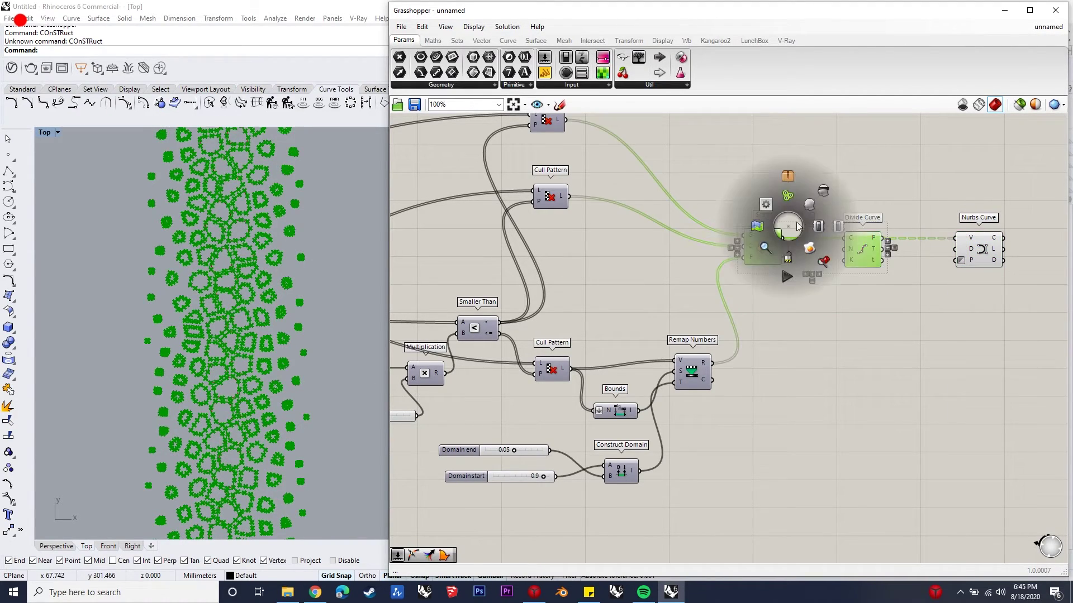
click(819, 187)
click(860, 302)
right_drag(860, 302, 794, 297)
scroll(795, 297, down, 3)
scroll(795, 298, up, 4)
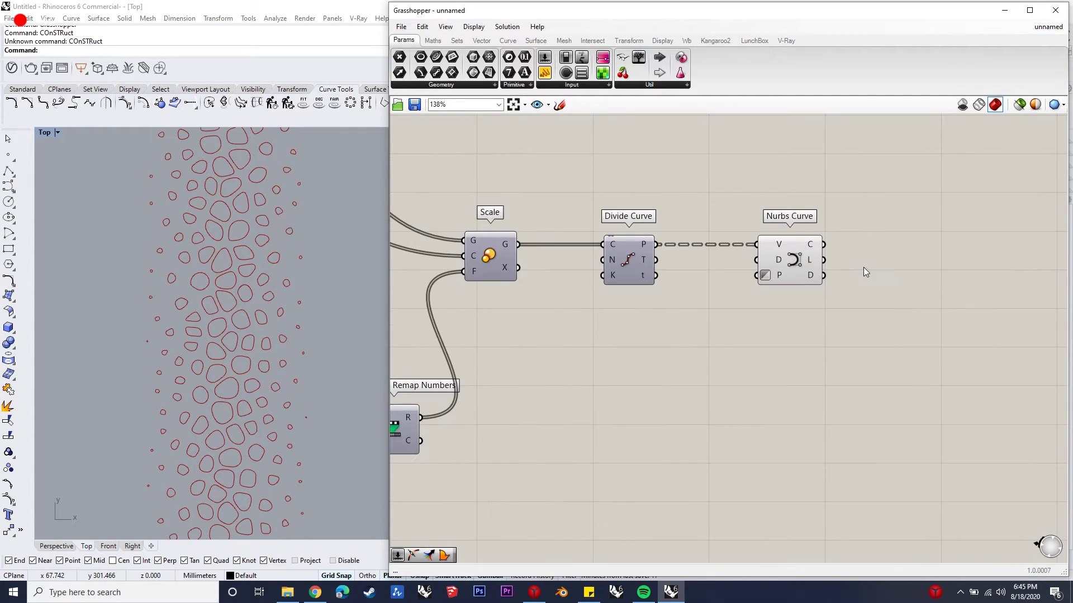
Add a Boundary Surfaces component, flatten its E input, and connect Nurbs Curve's C output to it
double_click(894, 238)
text(BOUNDARY SURFACE)
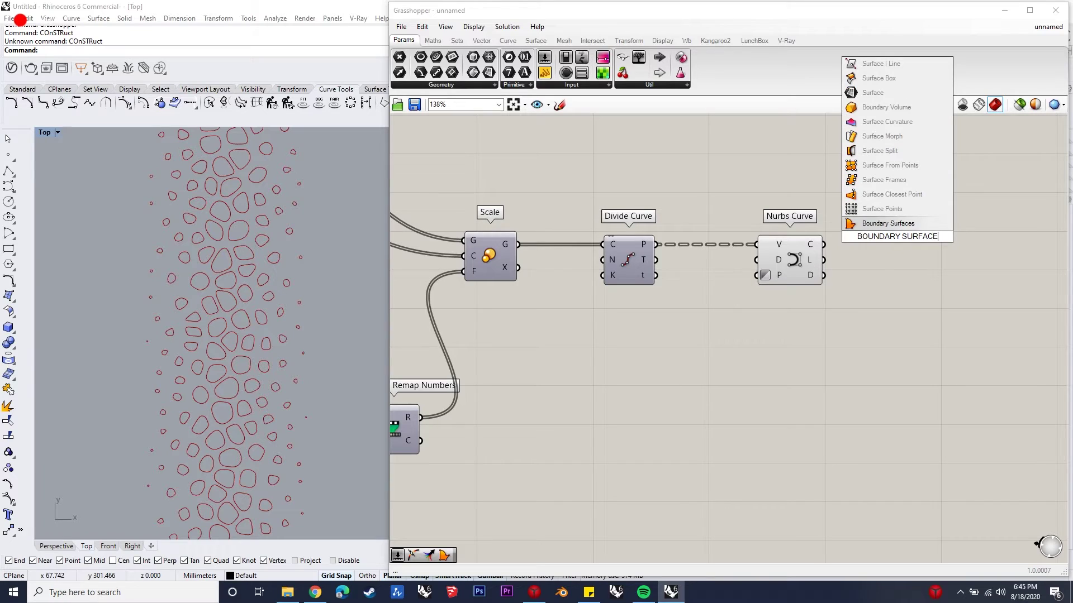
key(Return)
drag(893, 241, 911, 226)
right_click(899, 228)
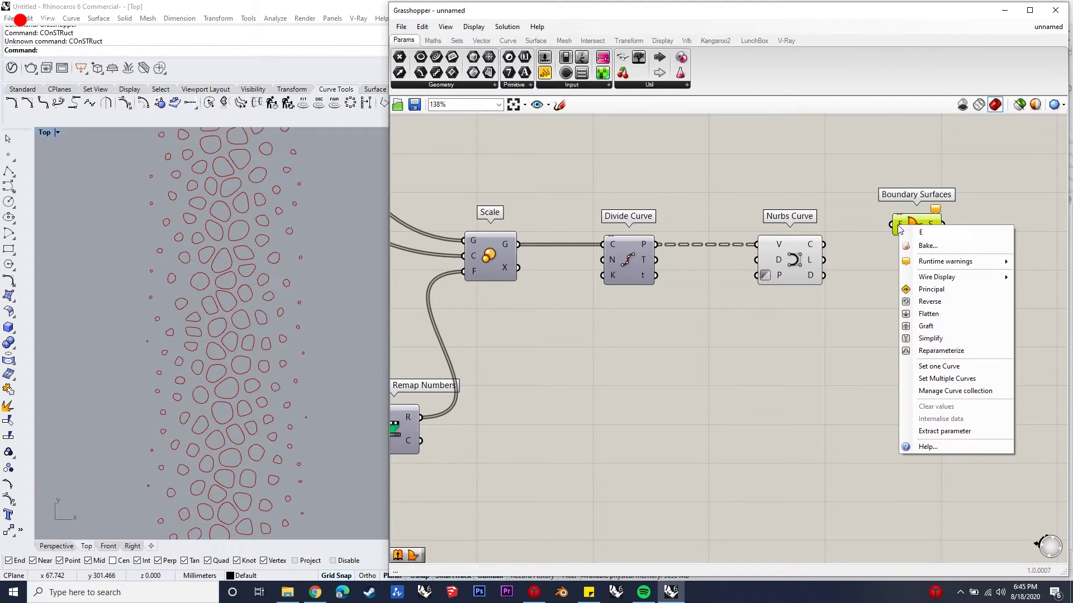
click(928, 313)
drag(825, 245, 883, 245)
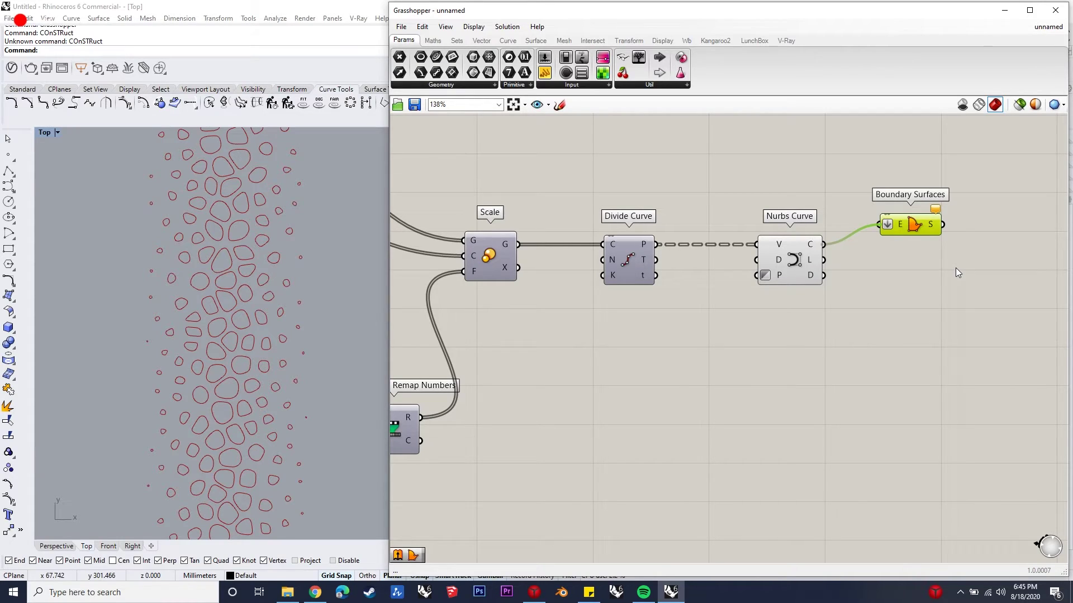
scroll(950, 269, down, 2)
click(817, 372)
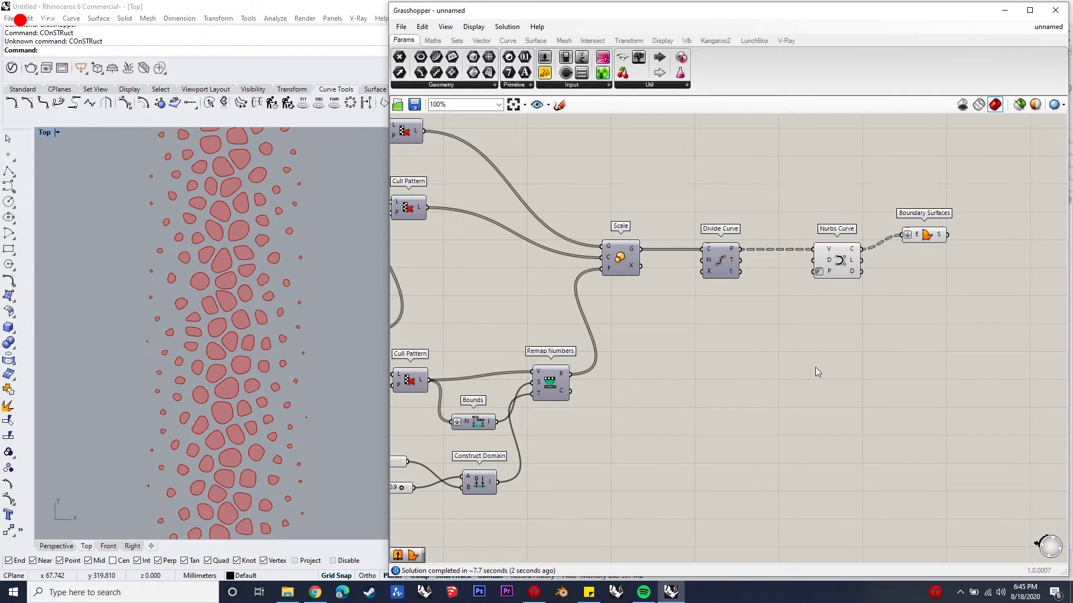
scroll(819, 339, down, 4)
scroll(821, 309, down, 3)
scroll(528, 290, up, 7)
right_drag(424, 269, 570, 274)
scroll(570, 278, down, 7)
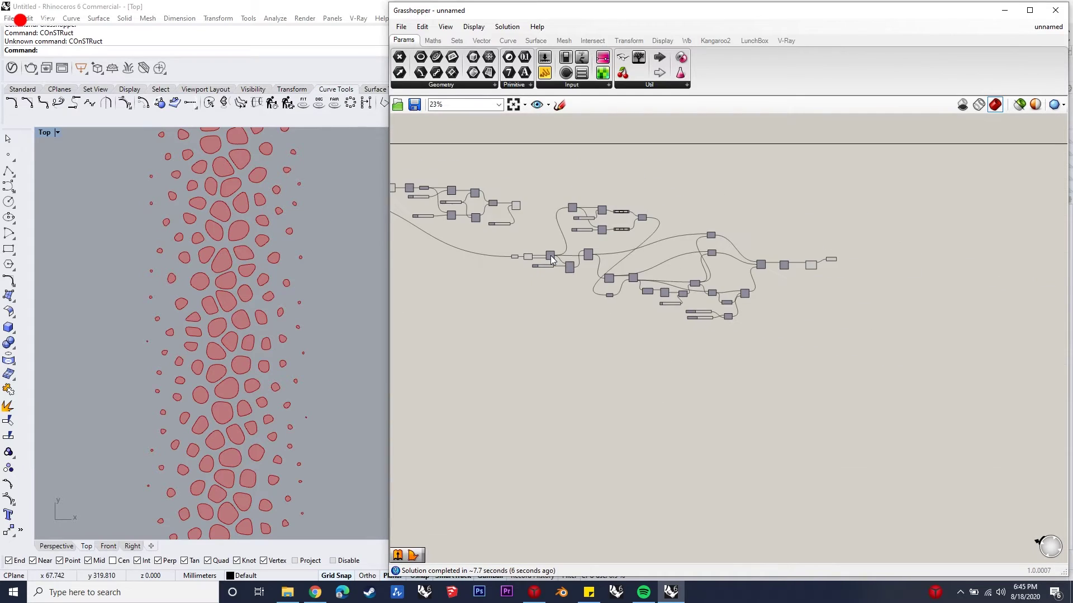
Connect the Plane Surface component's P output to Boundary Surfaces' E input alongside the cell curves
drag(552, 259, 828, 263)
scroll(806, 263, up, 8)
click(849, 232)
Add an Extrude component beyond Boundary Surfaces
double_click(952, 226)
text(E)
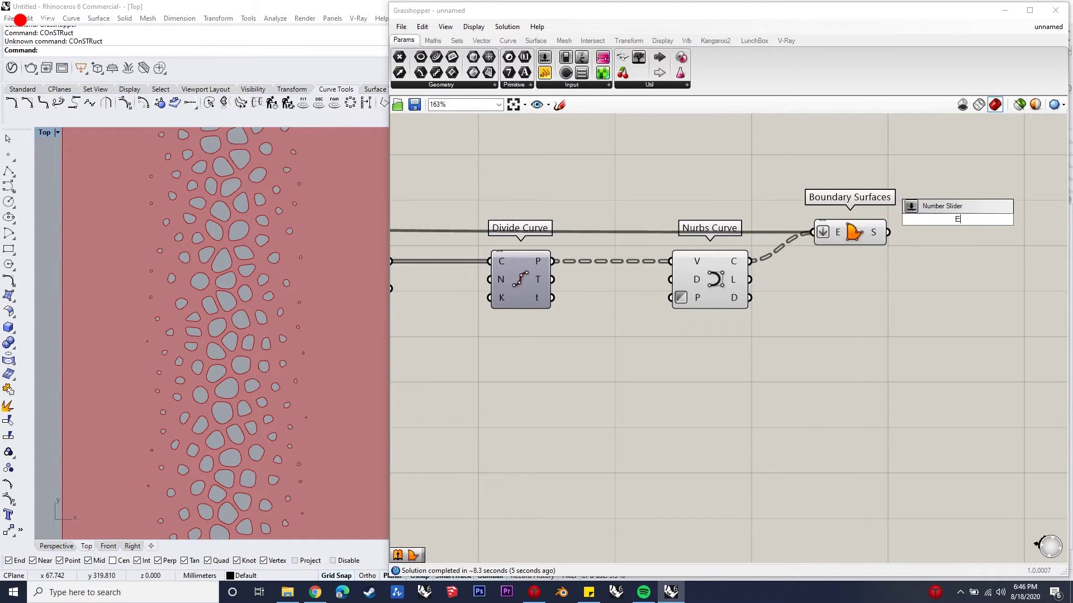
text(XTRUDE)
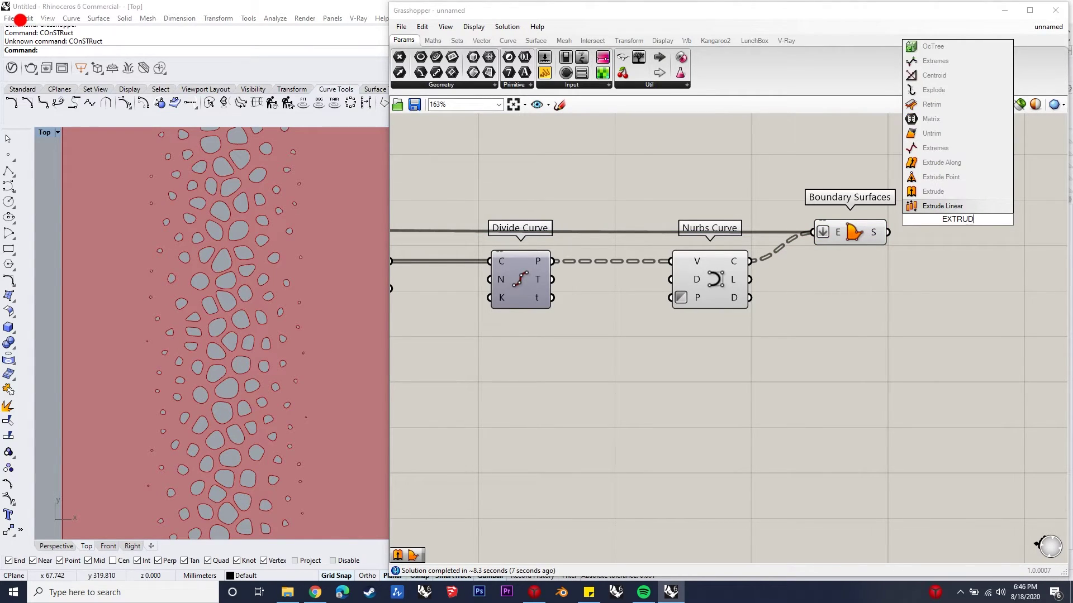
key(Return)
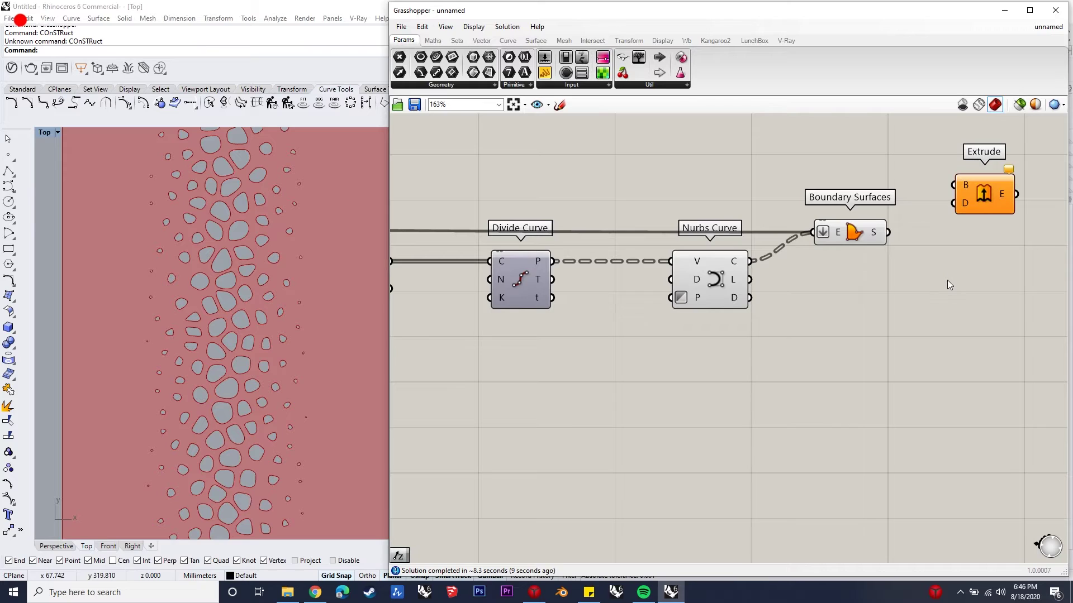
Feed Extrude's B input from Boundary Surfaces' S output and its D input from a Unit Z vector driven by a slider of 1
double_click(947, 280)
text(z)
key(Return)
double_click(902, 306)
text(1)
key(Return)
mouse_move(936, 314)
mouse_down()
mouse_move(869, 366)
mouse_move(963, 213)
mouse_up()
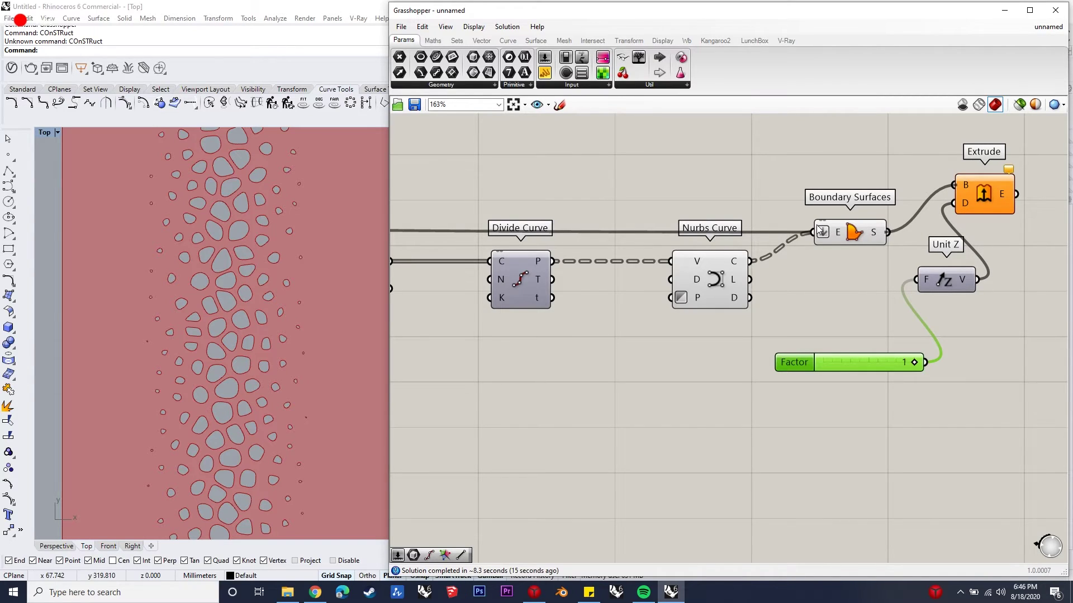
drag(818, 230, 819, 230)
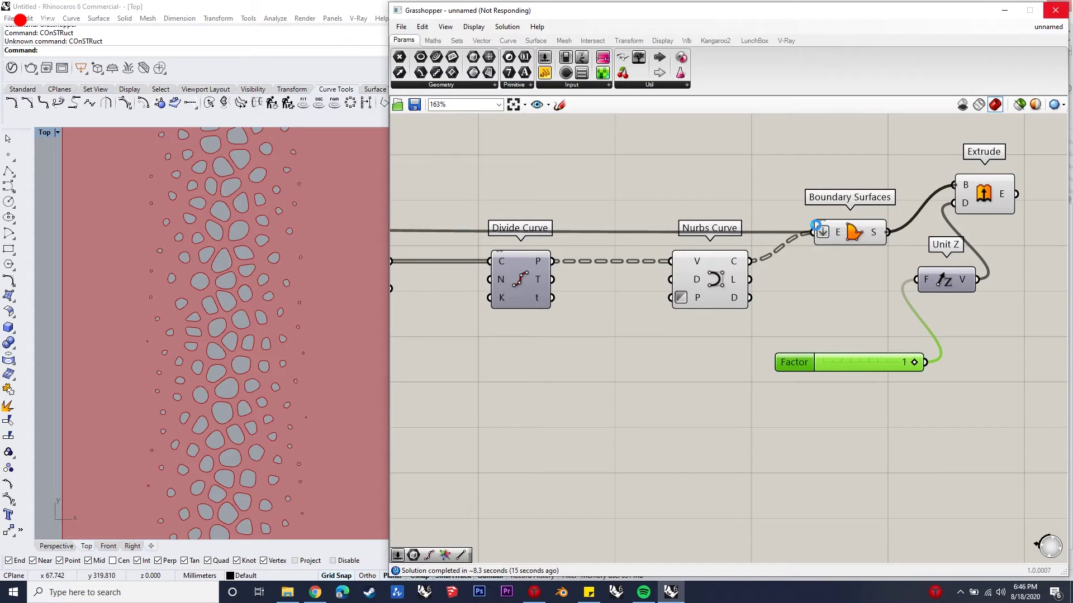
Inspect the perforated surface in the Top viewport without the Grasshopper window and reopen Grasshopper
key(alt+F4)
scroll(538, 282, down, 2)
scroll(341, 324, up, 2)
scroll(343, 321, down, 1)
scroll(343, 320, up, 2)
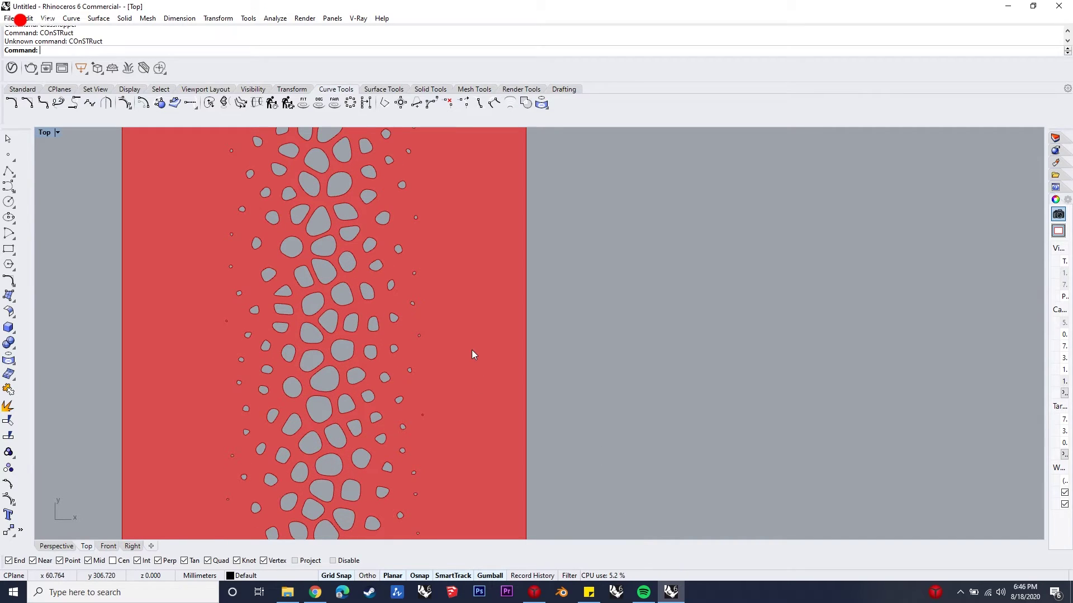
text(gra)
key(Return)
Add a Bounding Box component and connect Extrude's E output to its C input
scroll(584, 373, down, 5)
scroll(783, 317, up, 5)
double_click(757, 289)
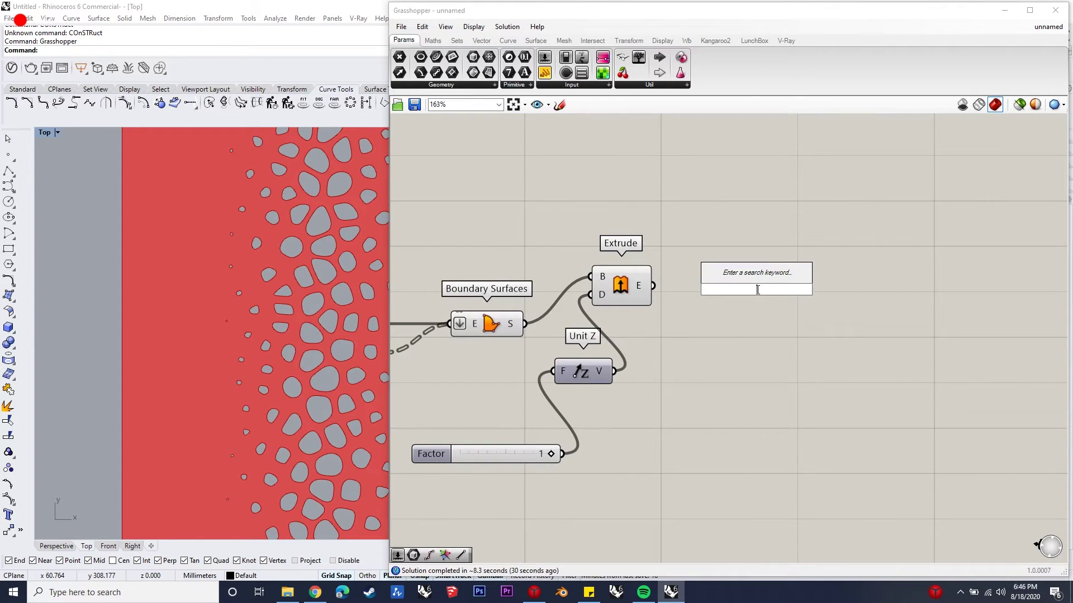
text(BOUNDING BOX)
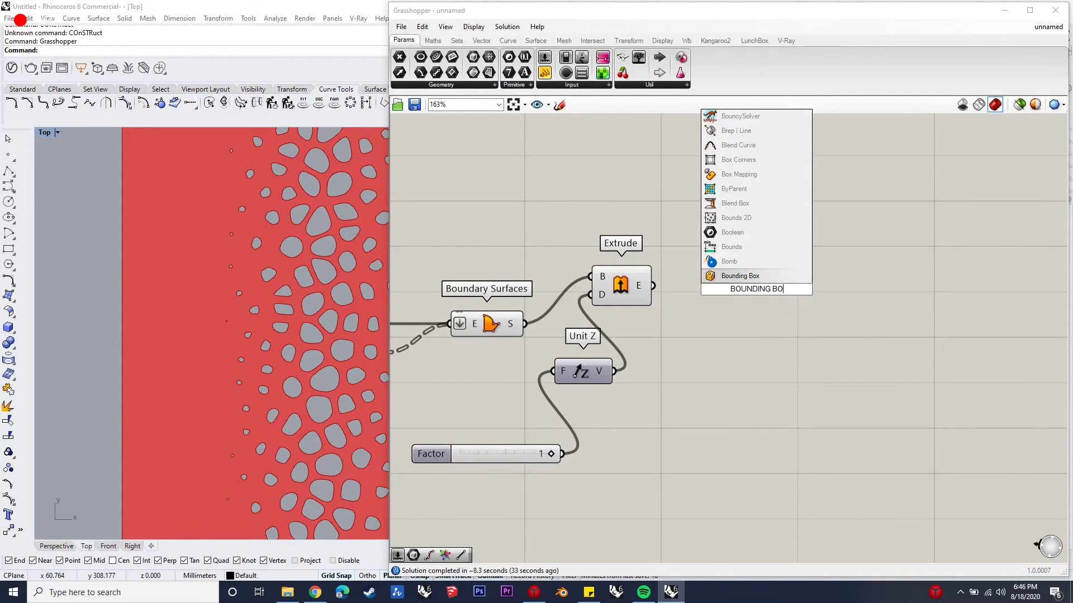
click(740, 260)
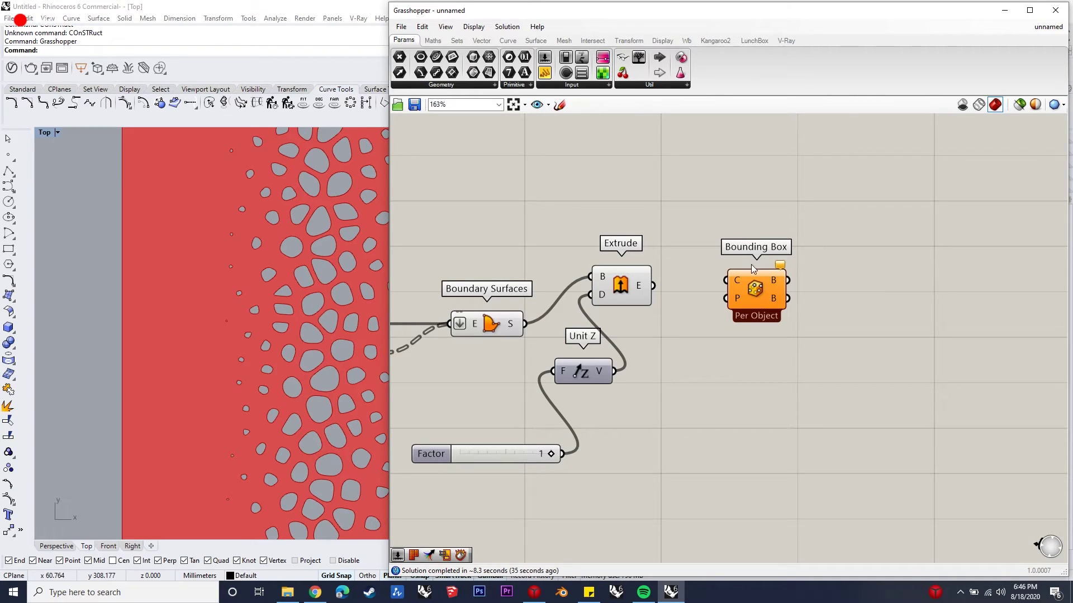
drag(652, 286, 727, 218)
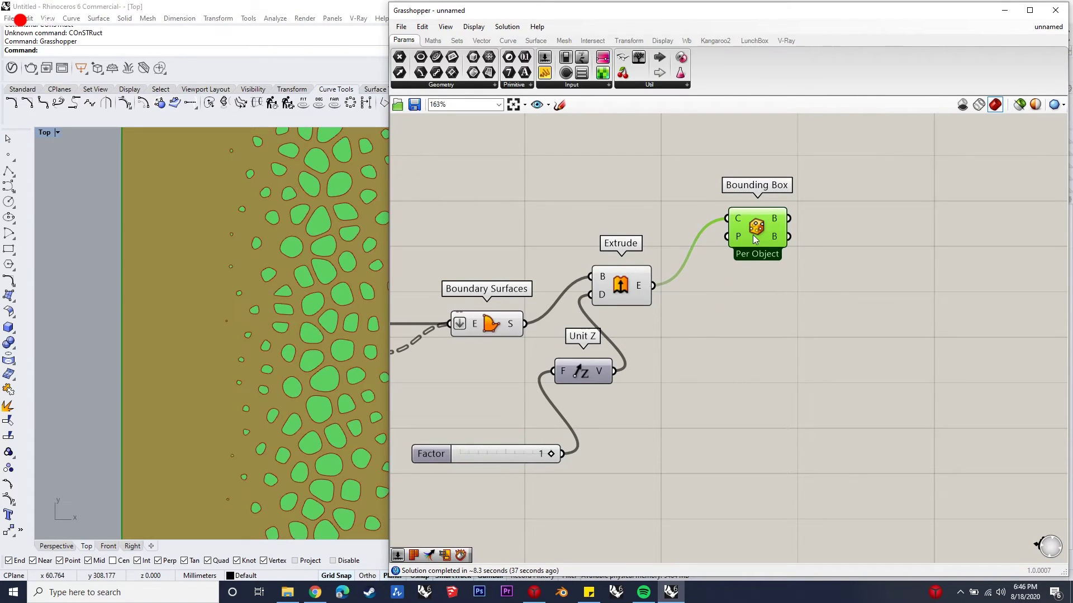
Switch the Bounding Box component to Union Box mode
right_click(754, 255)
click(793, 243)
click(758, 234)
right_click(759, 235)
click(793, 297)
drag(759, 234, 760, 250)
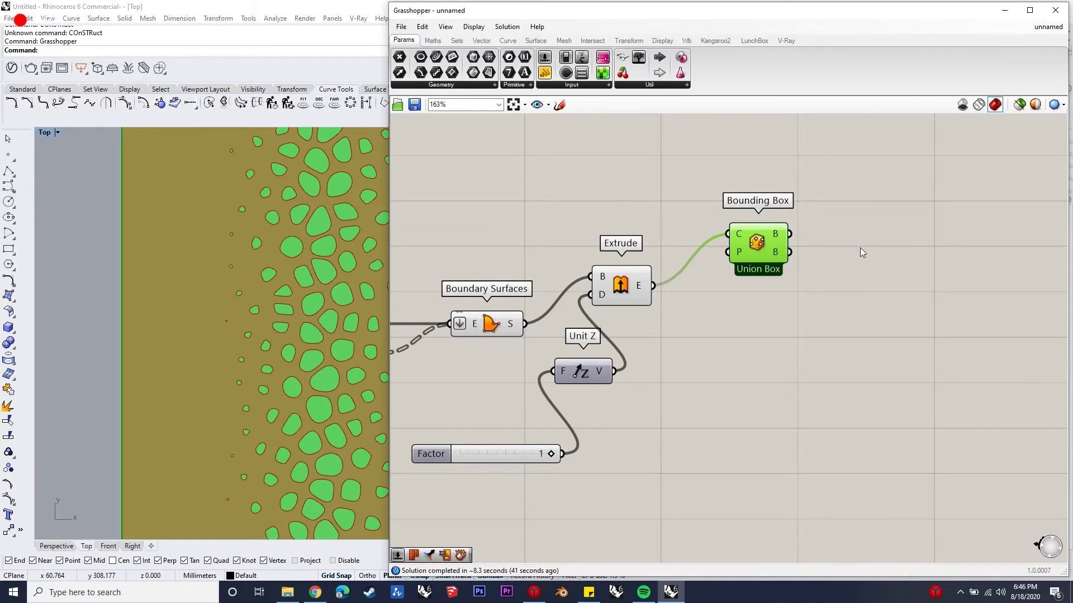
Add a Surface Morph component, connecting Bounding Box's upper B output to its R input and Extrude's E output to its G input
click(864, 240)
double_click(864, 240)
text(SUR)
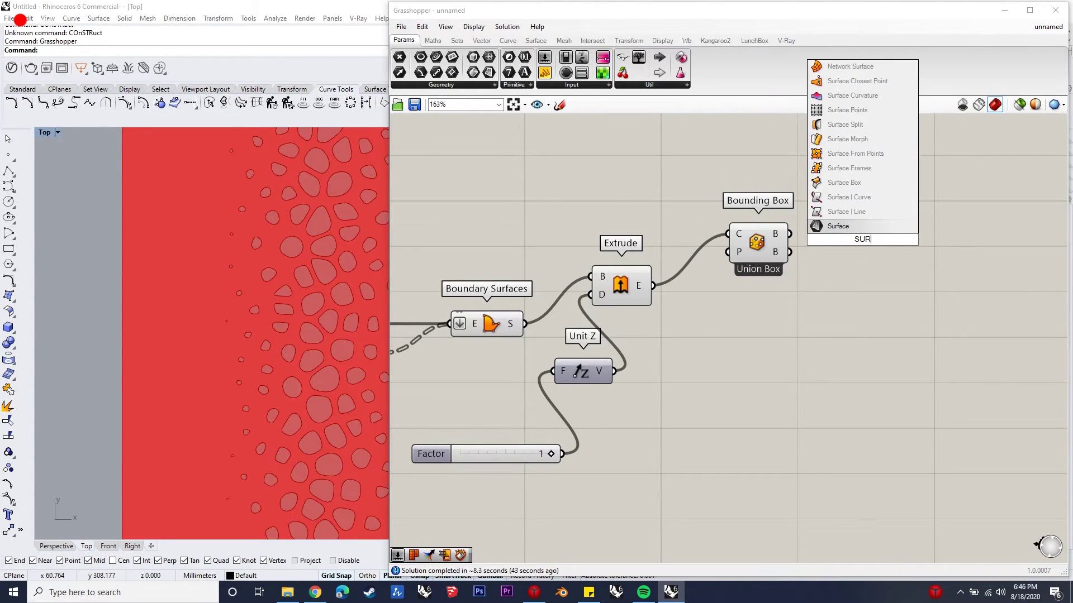
text(FACE MORPH)
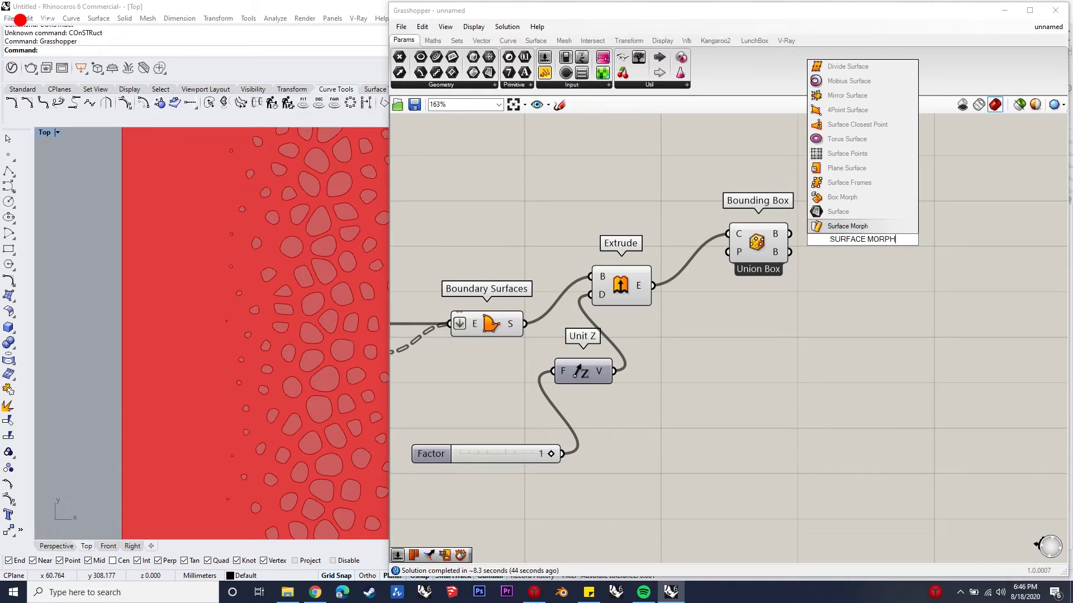
click(849, 225)
drag(856, 238, 912, 323)
drag(790, 234, 888, 295)
drag(653, 286, 888, 278)
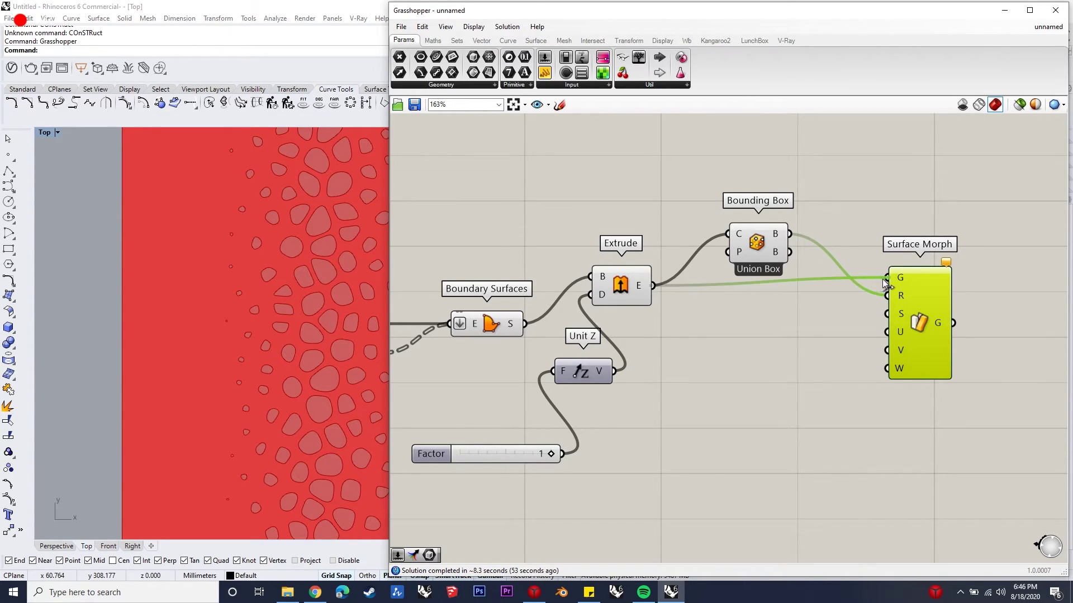
Reparameterize Surface Morph's S input and drive its U, V and W domain inputs with a slider set to 1
right_click(901, 317)
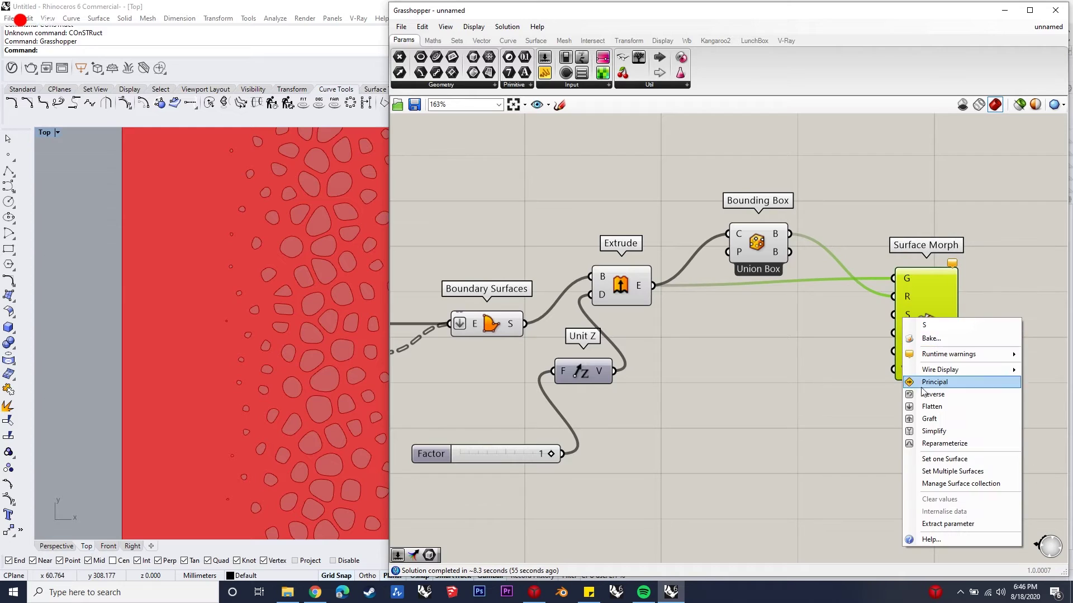
click(948, 441)
scroll(938, 338, down, 3)
scroll(866, 362, up, 3)
double_click(821, 387)
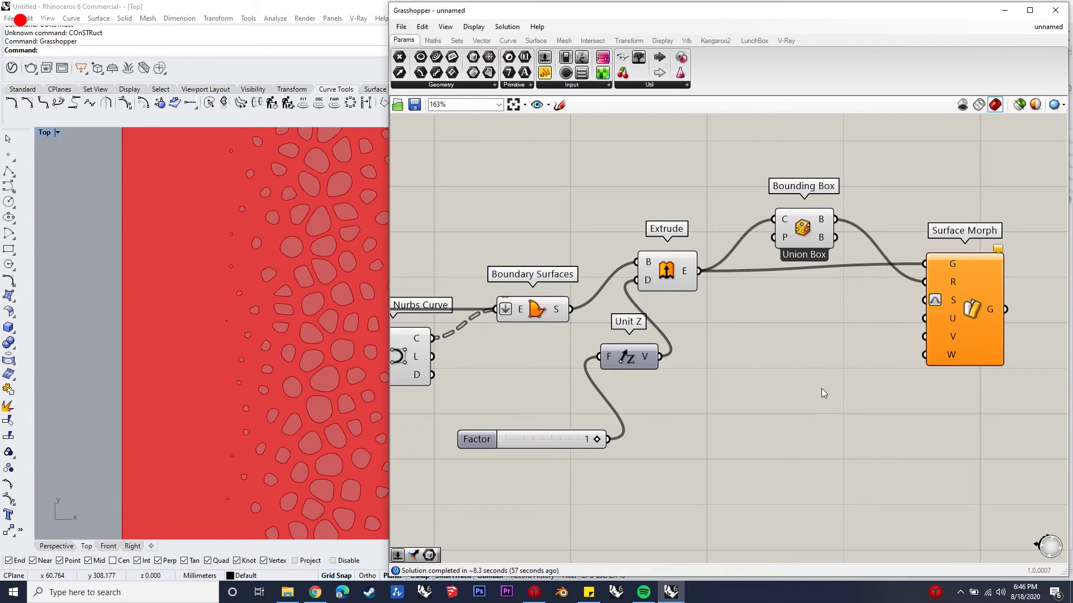
text(1)
key(Return)
drag(896, 389, 924, 356)
click(836, 389)
Connect the Surface parameter that feeds Dimensions to Surface Morph's S input
scroll(938, 335, down, 8)
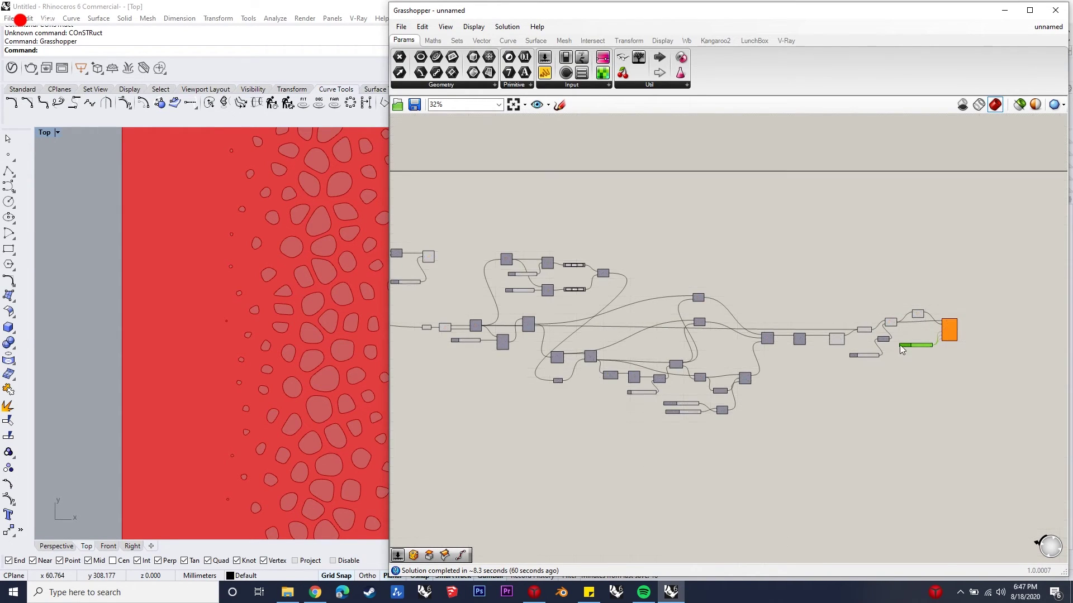
scroll(901, 349, down, 3)
scroll(255, 320, down, 6)
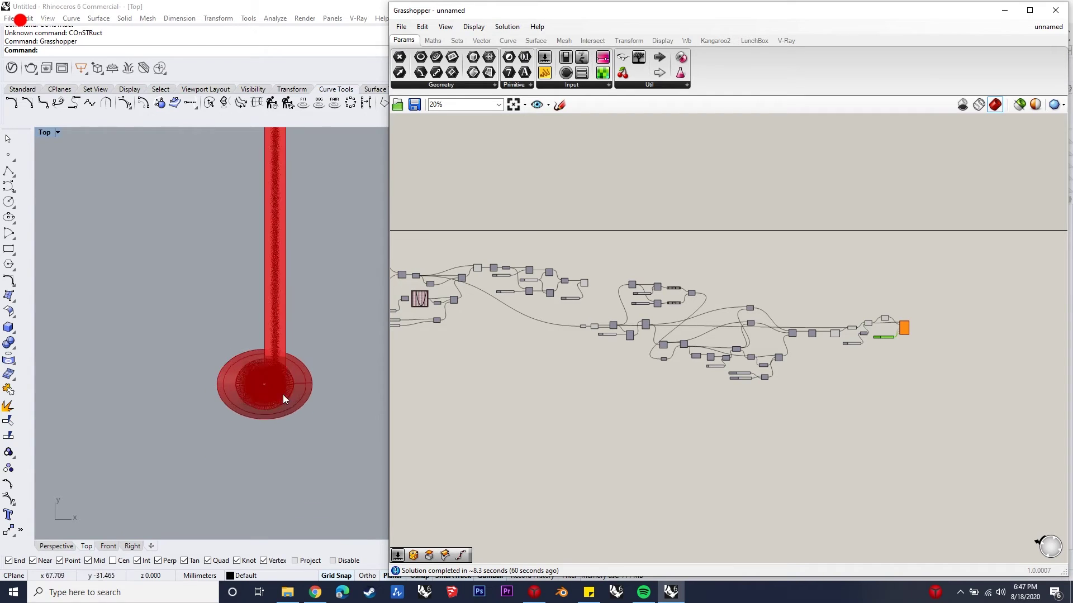
scroll(285, 394, up, 8)
scroll(581, 324, up, 7)
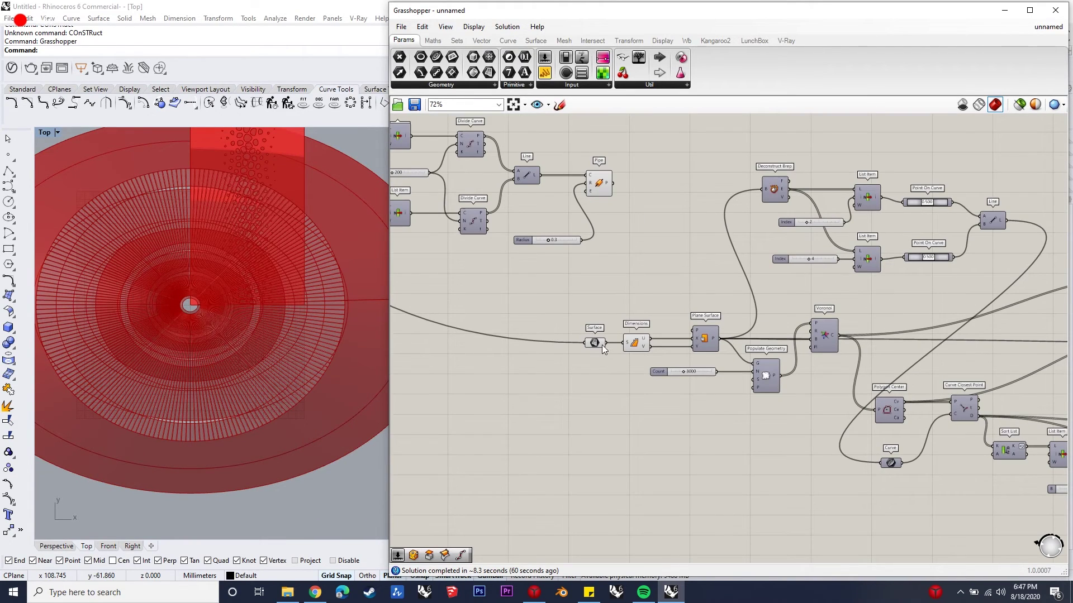
click(598, 344)
drag(605, 279, 748, 189)
scroll(607, 283, down, 8)
scroll(756, 300, up, 12)
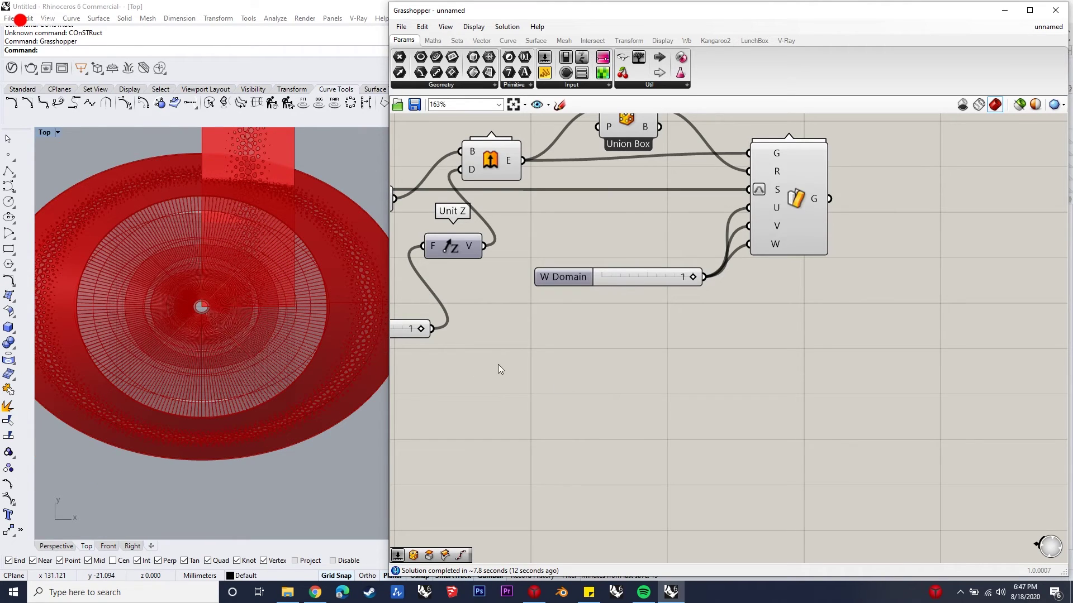
Add a Merge component beyond Surface Morph and connect Surface Morph's G output to its D2 input
double_click(923, 187)
scroll(277, 379, down, 5)
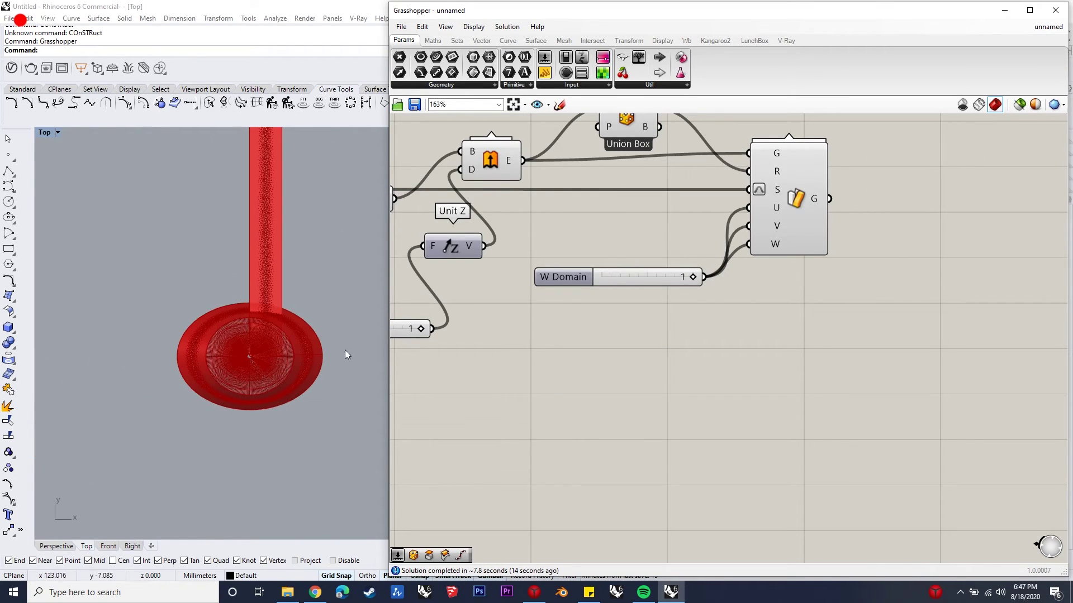
scroll(767, 406, down, 5)
scroll(830, 256, up, 4)
double_click(850, 256)
text(merge)
key(Return)
scroll(950, 284, down, 5)
scroll(913, 274, up, 7)
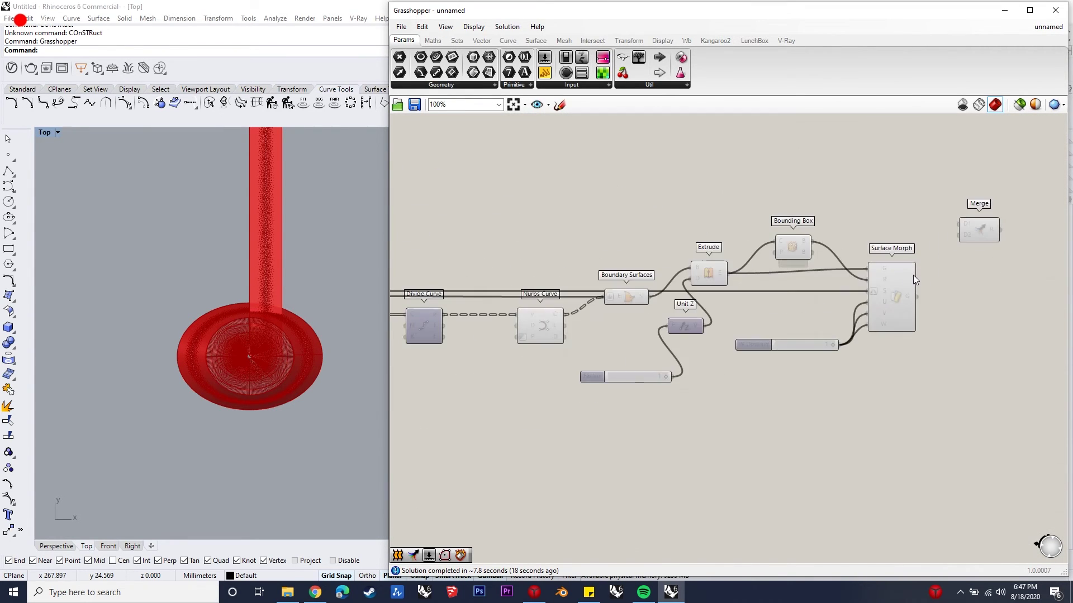
drag(915, 307, 981, 207)
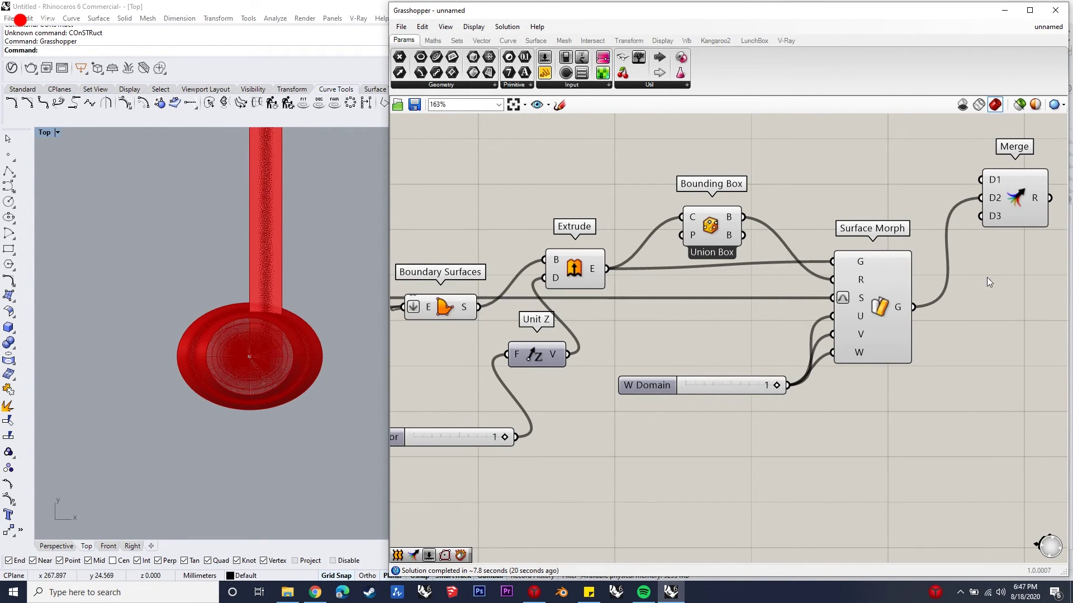
Connect the ring geometry from earlier in the definition to the new Merge component's D1 input
scroll(983, 279, down, 6)
scroll(562, 234, up, 5)
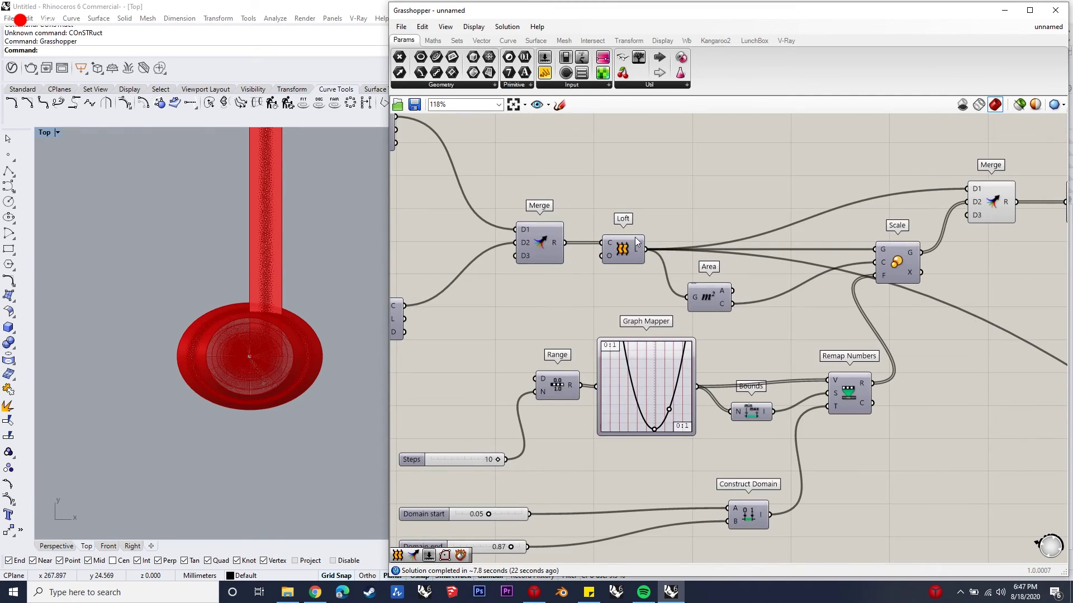
scroll(636, 242, down, 2)
click(547, 246)
click(410, 160)
click(572, 284)
scroll(847, 250, down, 3)
scroll(796, 233, up, 5)
click(634, 258)
scroll(579, 237, down, 6)
scroll(579, 237, down, 2)
scroll(688, 243, up, 8)
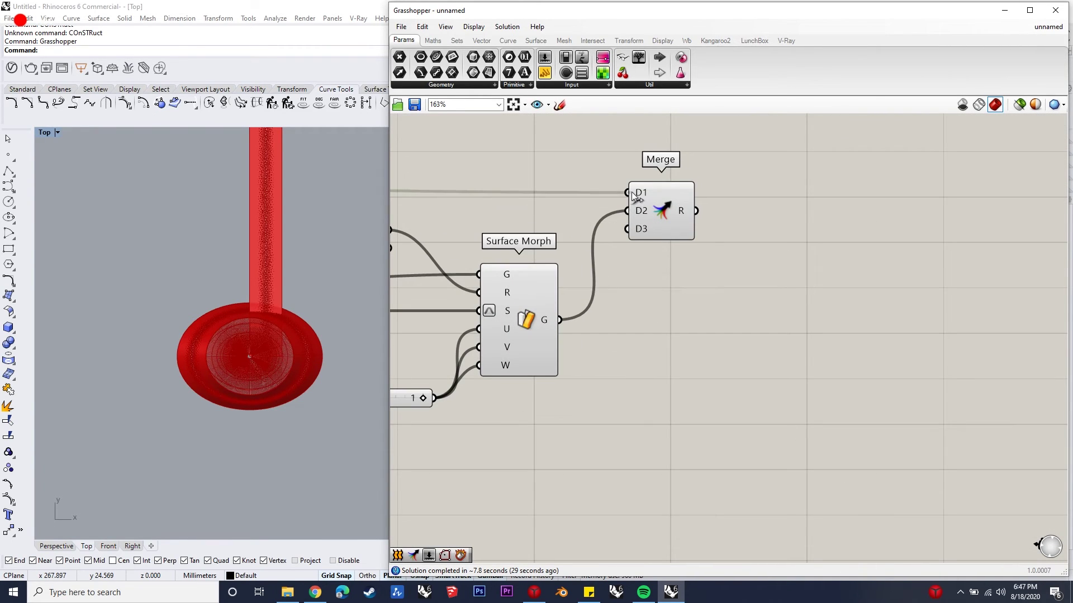
Connect the Pipe component's P output to the final Merge component's D3 input
scroll(891, 263, down, 5)
scroll(579, 245, up, 2)
scroll(777, 249, down, 4)
scroll(520, 221, up, 6)
click(479, 206)
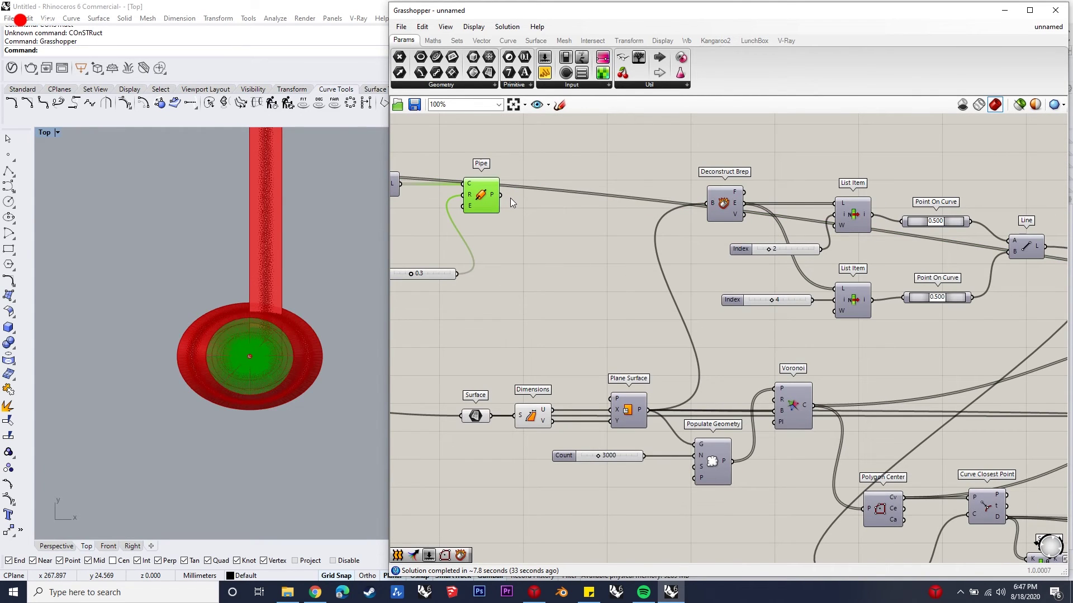
scroll(492, 193, down, 4)
drag(509, 179, 827, 174)
scroll(670, 226, up, 6)
click(826, 171)
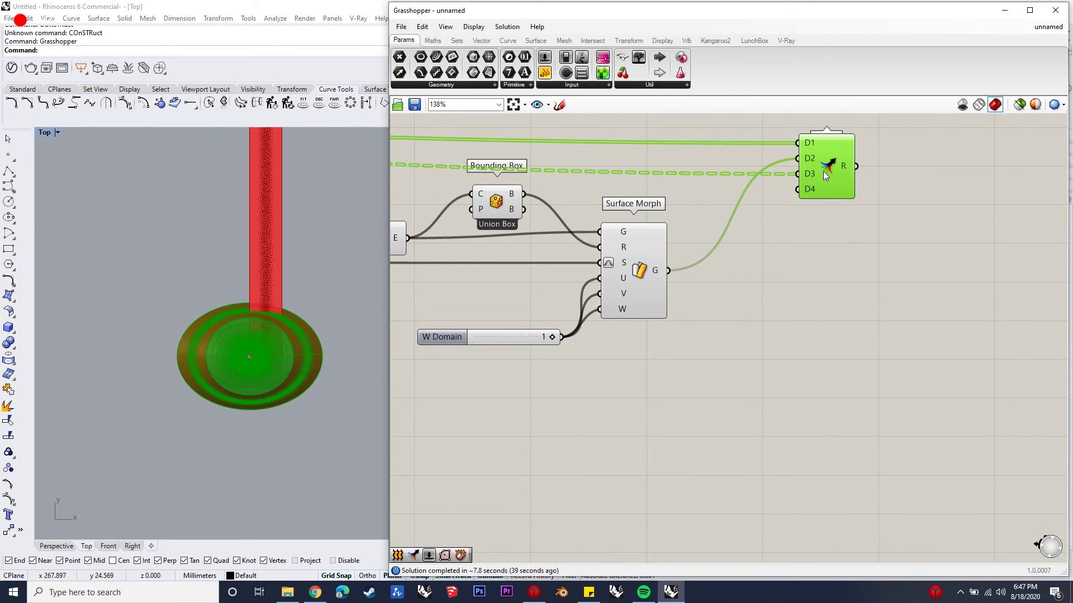
Bake the final Merge component's geometry to the Default layer as a group
right_click(823, 171)
click(850, 217)
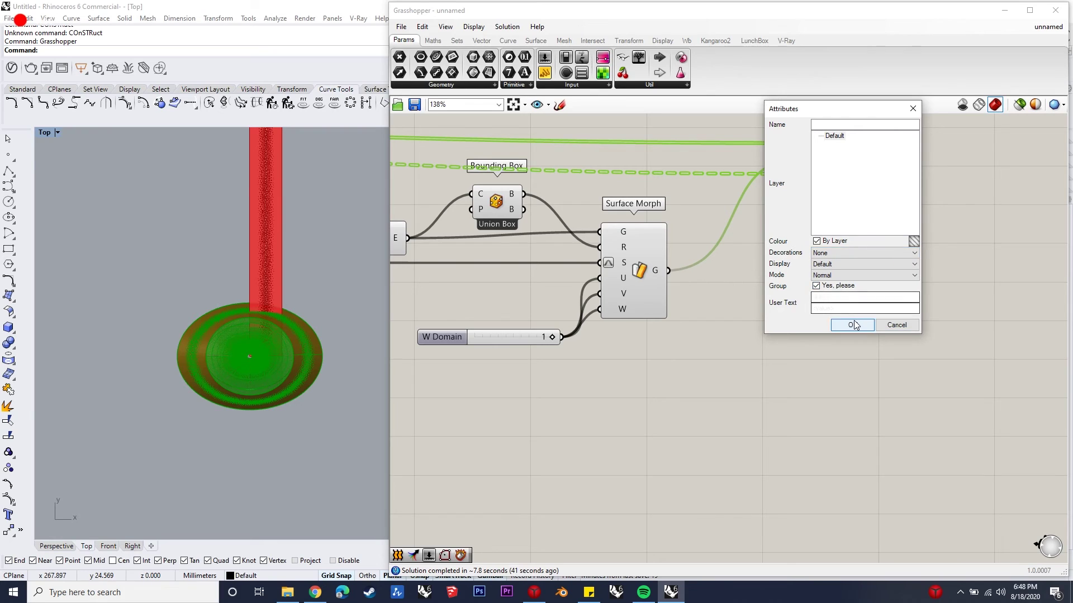
click(853, 326)
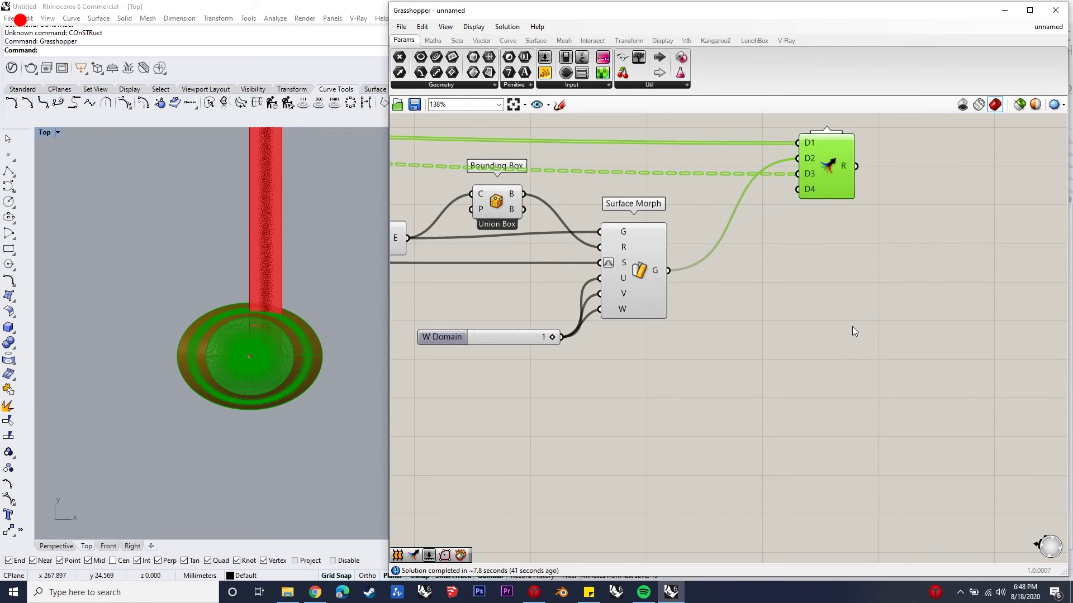
Save the Grasshopper definition as ASDS and close the Grasshopper window
click(701, 391)
key(ctrl+s)
text(ASDS)
click(717, 263)
click(1054, 11)
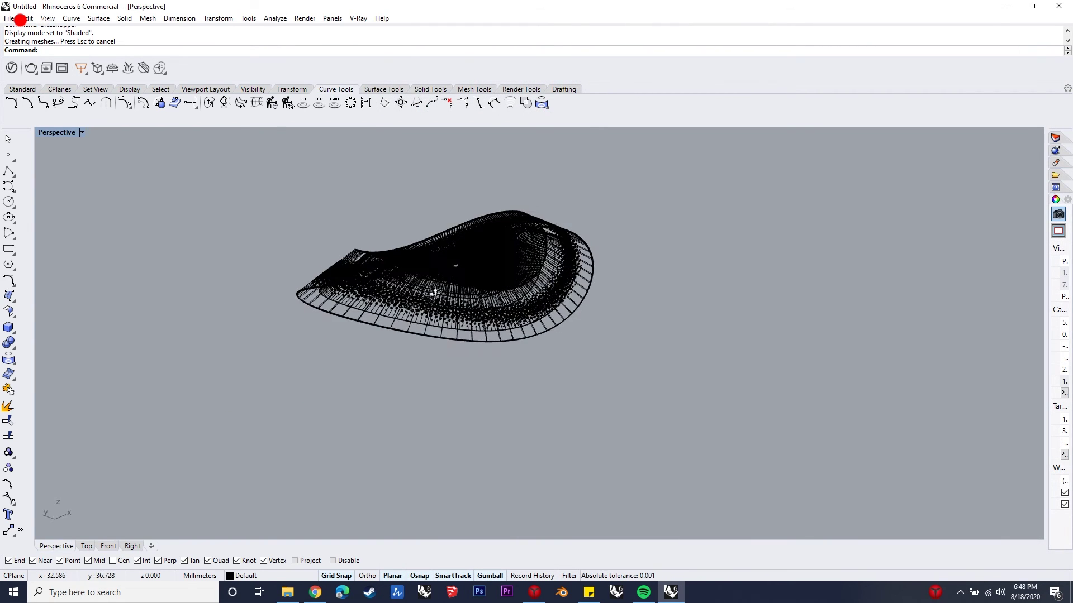
Set the Perspective viewport to the Rendered display mode and examine the baked model
click(81, 133)
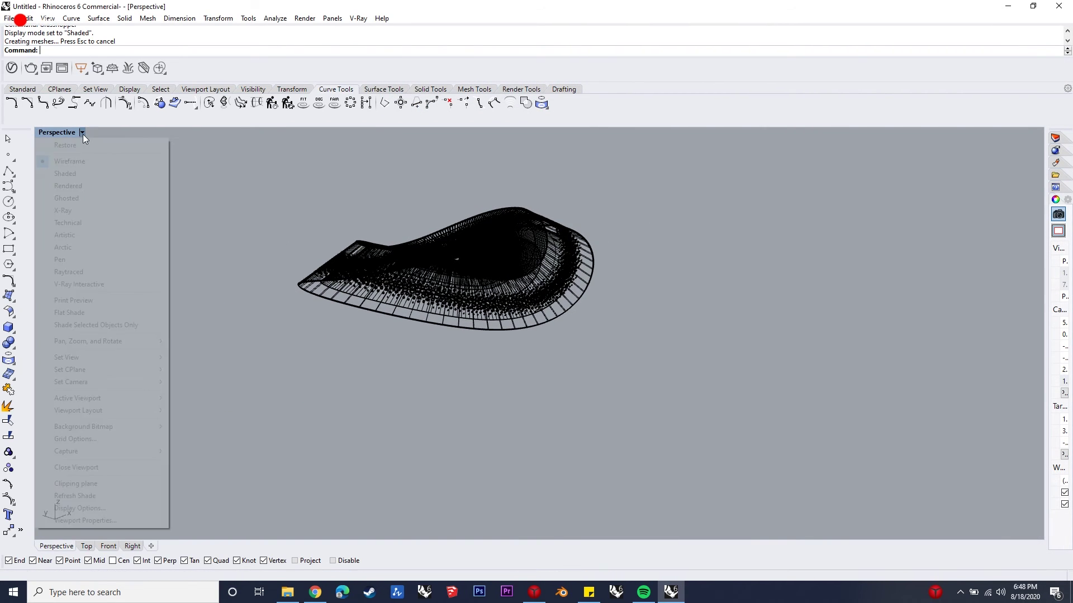
click(86, 189)
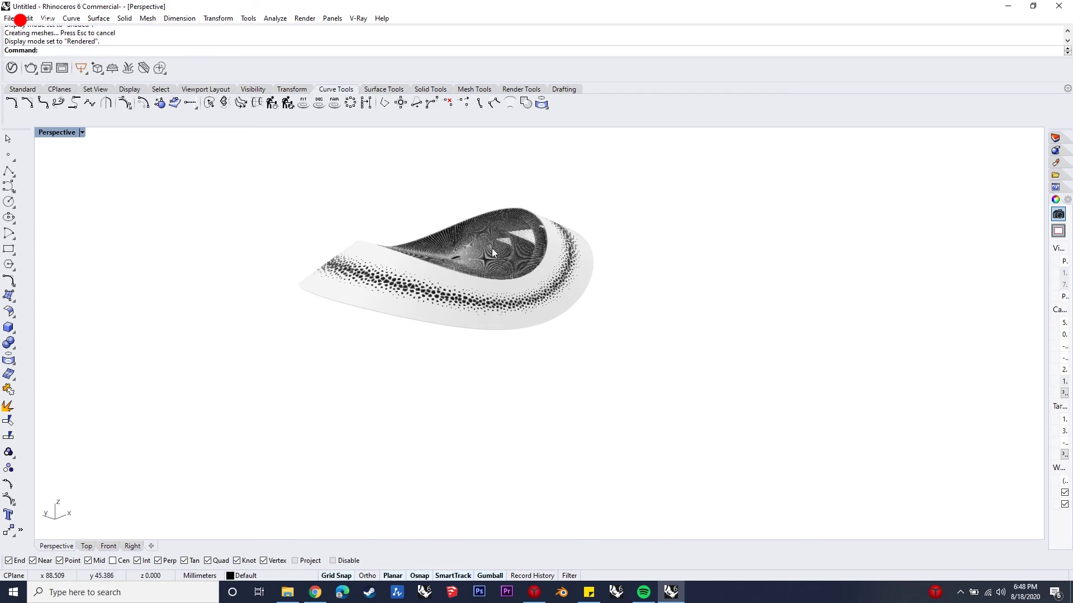
scroll(503, 259, up, 5)
scroll(559, 293, down, 3)
right_drag(566, 300, 830, 279)
scroll(617, 296, up, 6)
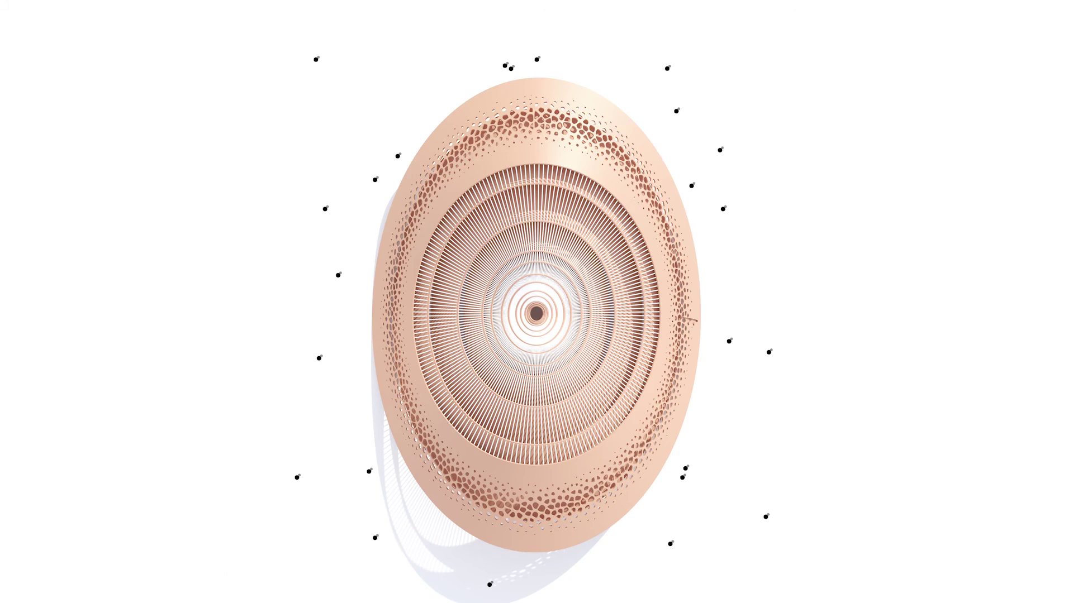